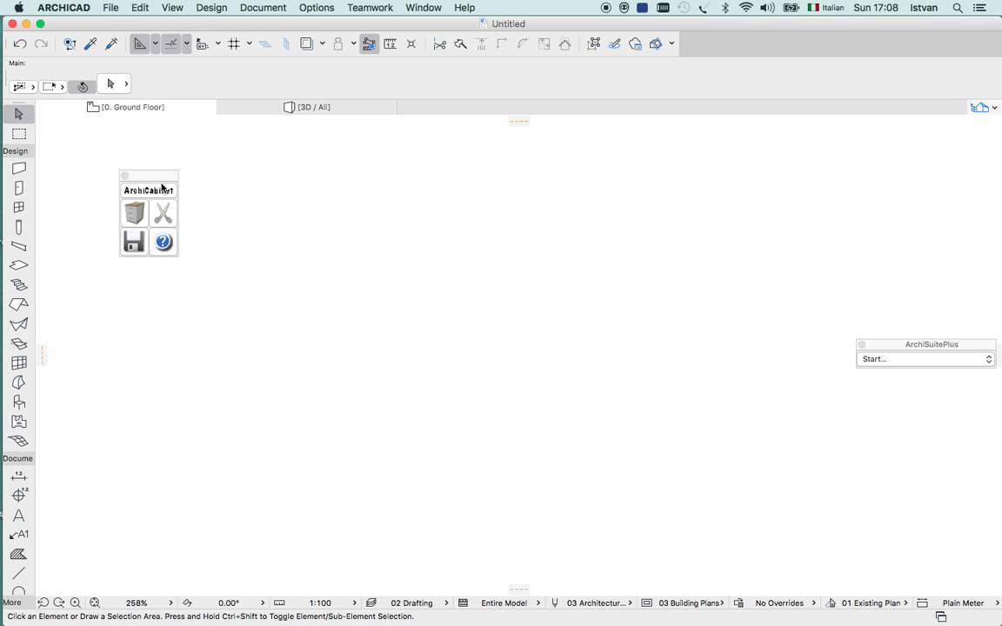
Open the settings for a new cabinet and display its preview as a 3D wireframe.
{"action": "left_click_drag", "start_coordinate": [152, 179], "coordinate": [132, 165]}
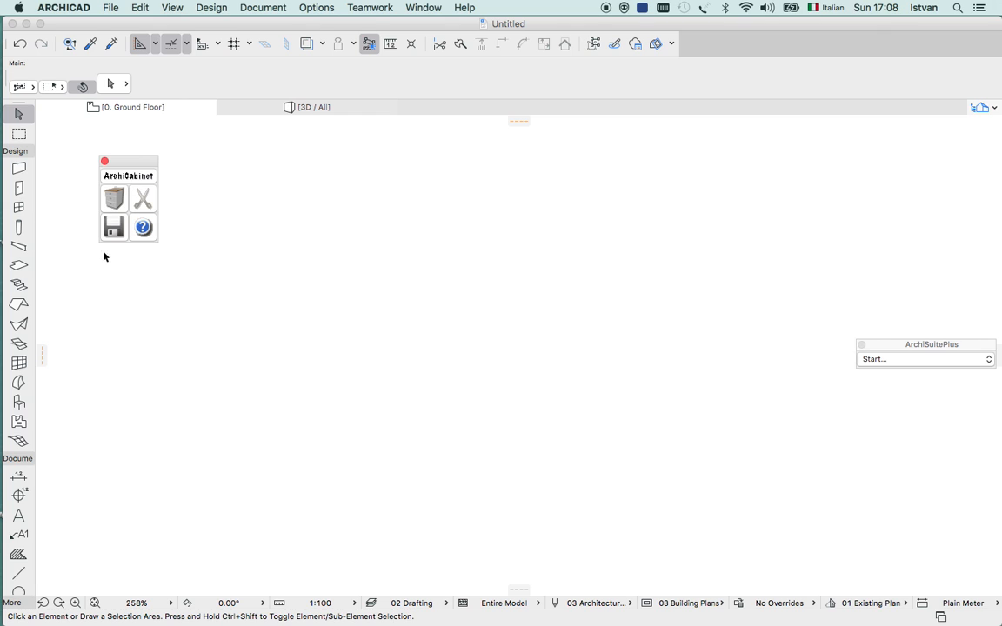
{"action": "left_click", "coordinate": [114, 205]}
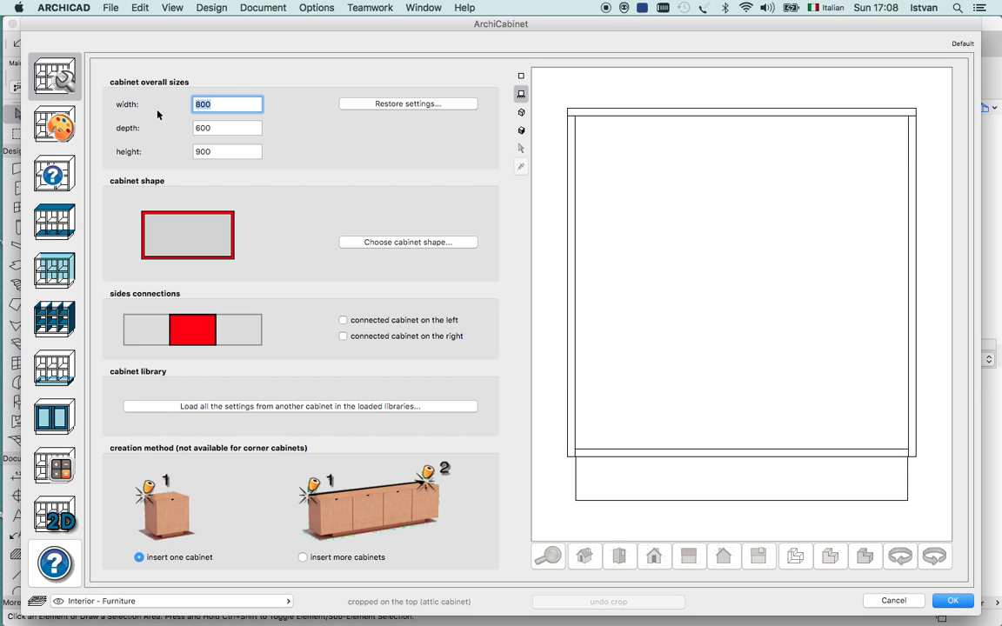
{"action": "left_click", "coordinate": [78, 82]}
{"action": "left_click", "coordinate": [522, 113]}
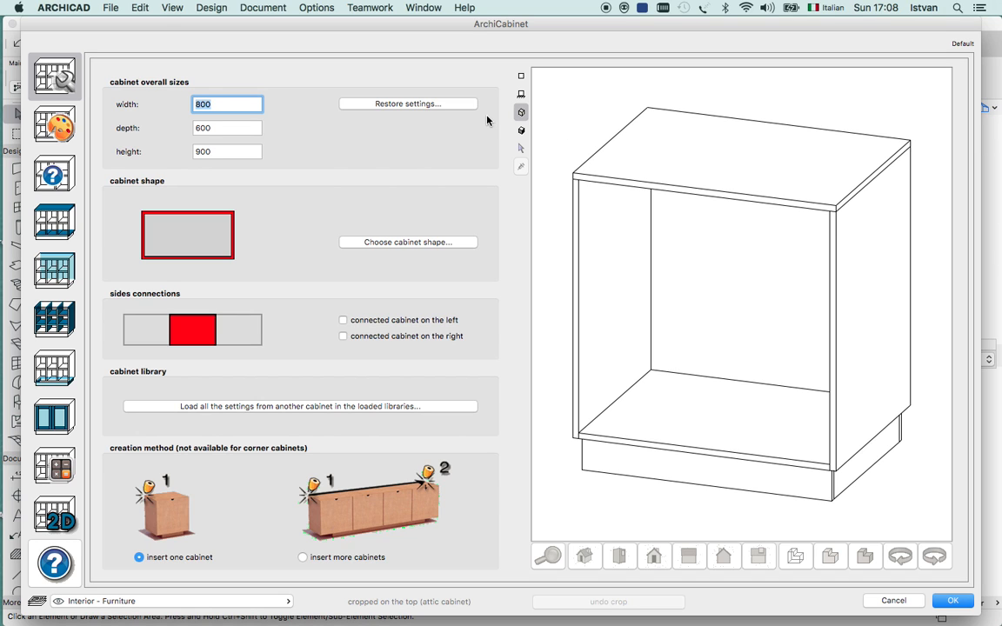
Set the cabinet's overall sizes to width 1000, depth 500 and height 800.
{"action": "left_click_drag", "start_coordinate": [235, 105], "coordinate": [183, 108]}
{"action": "type", "text": "1000"}
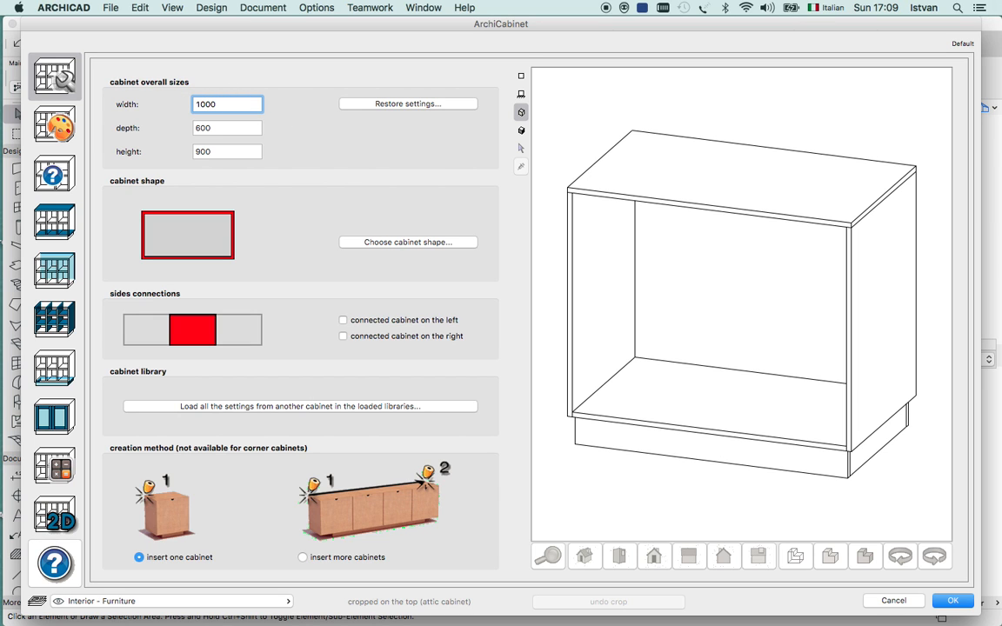
{"action": "left_click", "coordinate": [240, 131]}
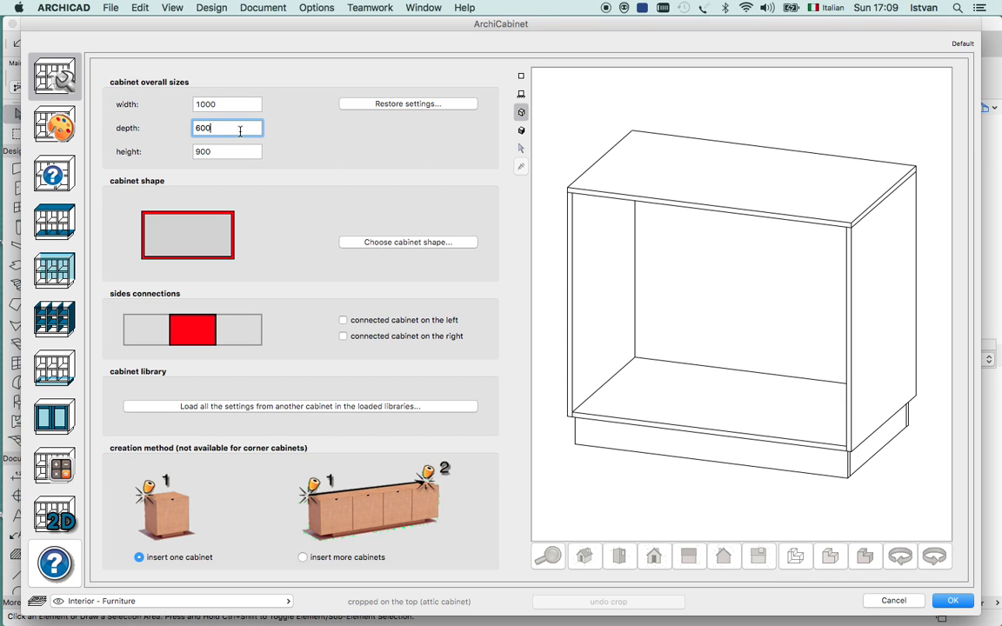
{"action": "left_click_drag", "start_coordinate": [224, 128], "coordinate": [168, 128]}
{"action": "type", "text": "500"}
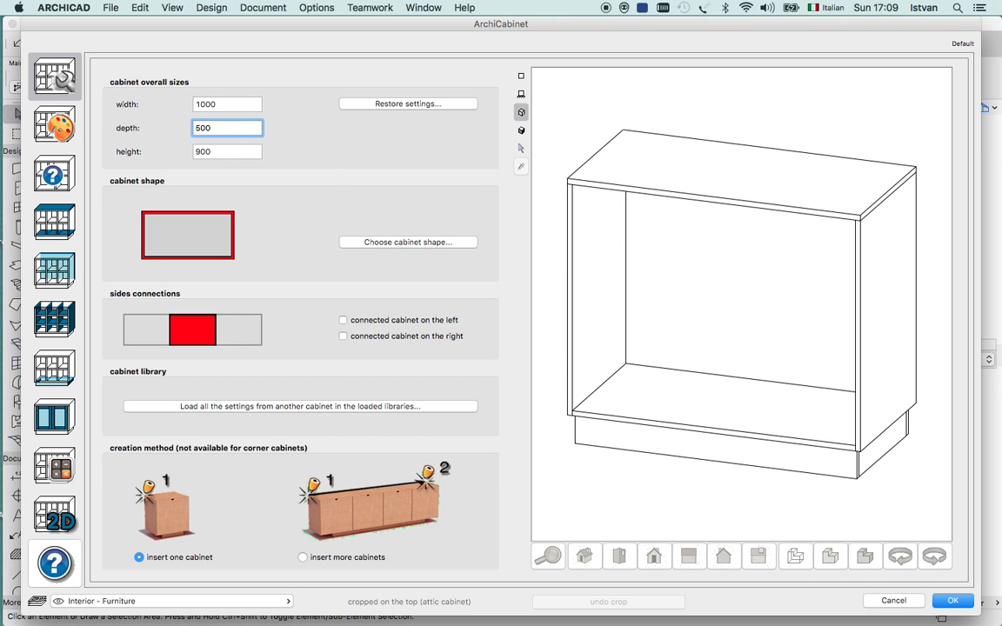
{"action": "left_click_drag", "start_coordinate": [242, 151], "coordinate": [191, 153]}
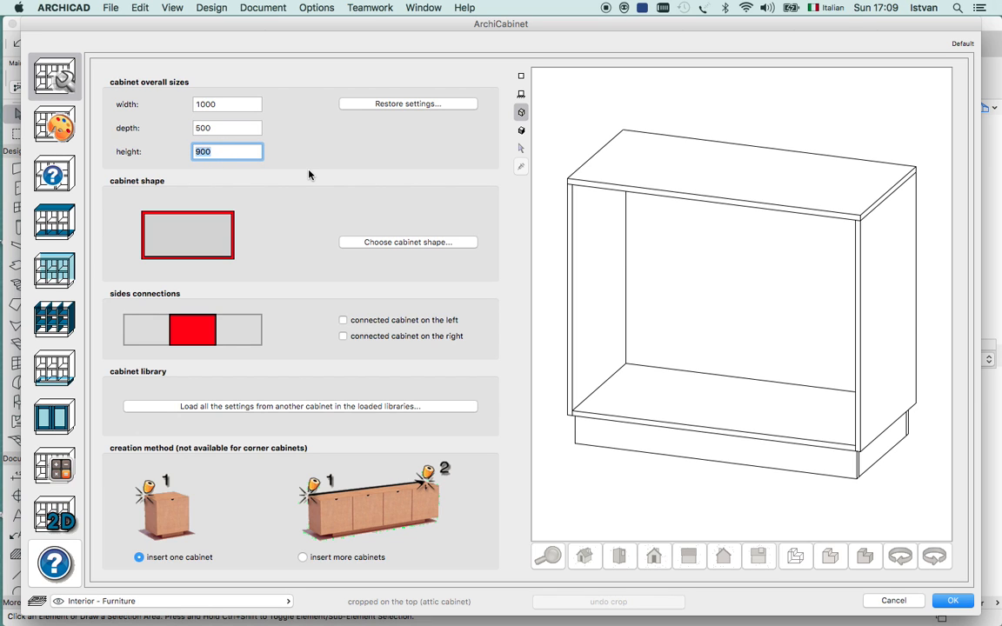
{"action": "type", "text": "800"}
{"action": "left_click", "coordinate": [252, 128]}
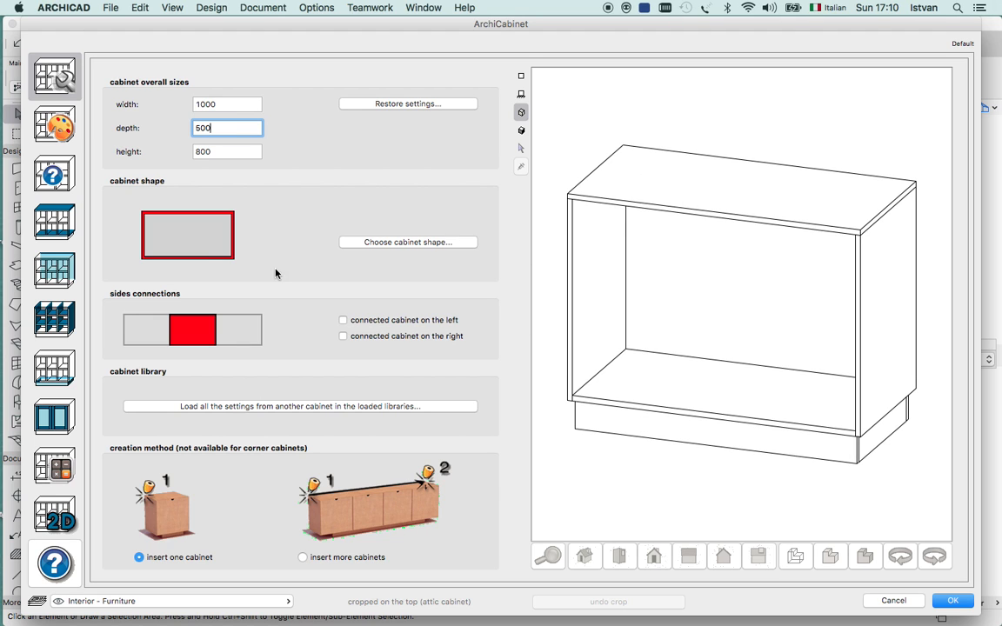
Try the corner cabinet shape with the diagonal front, keeping B at 600 and angle A at 90000.
{"action": "left_click", "coordinate": [396, 243]}
{"action": "left_click_drag", "start_coordinate": [296, 36], "coordinate": [316, 45]}
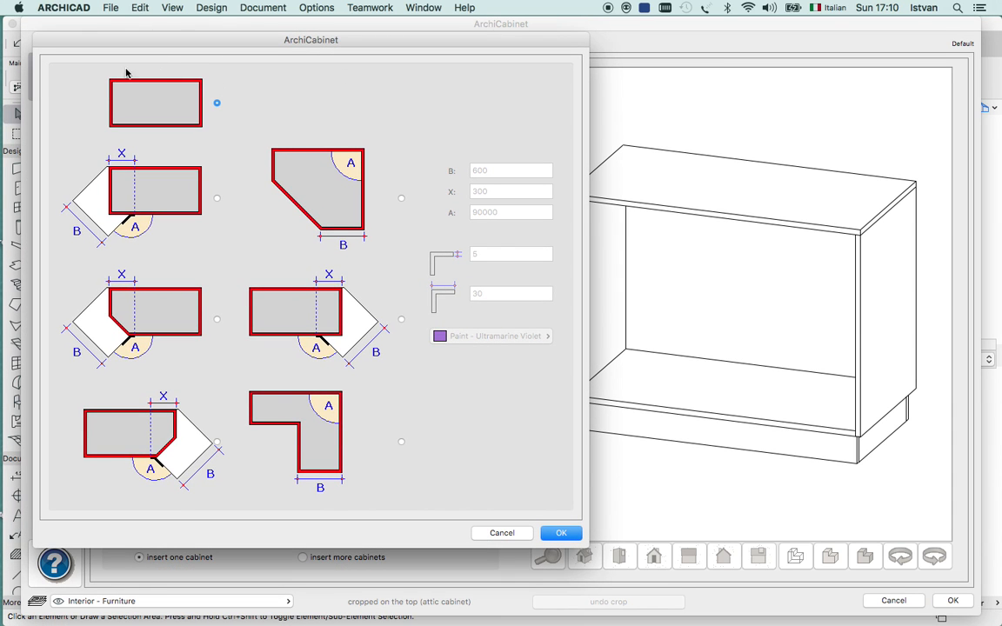
{"action": "left_click", "coordinate": [401, 198]}
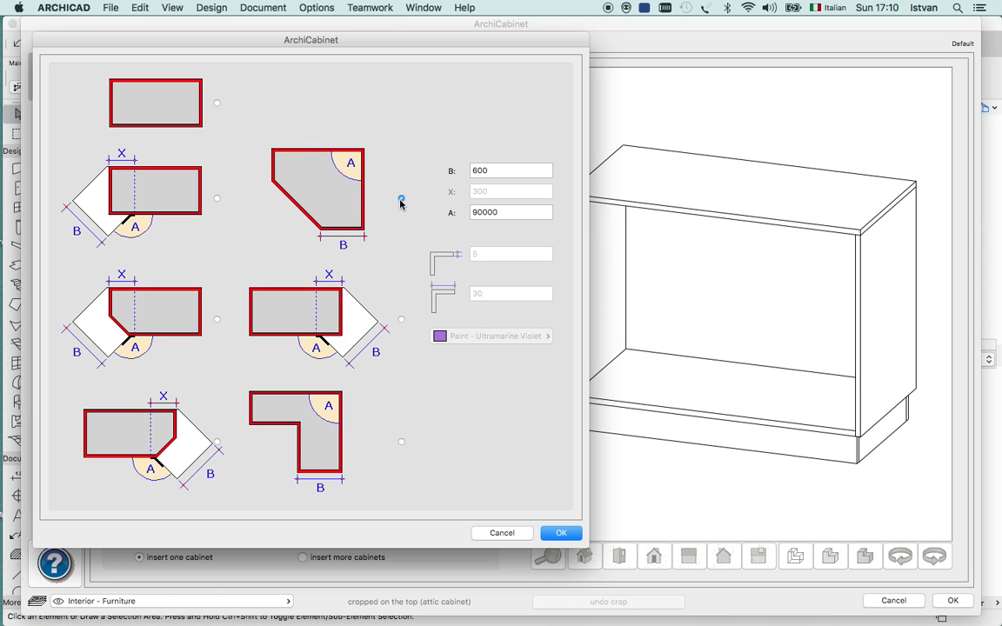
{"action": "left_click", "coordinate": [561, 533]}
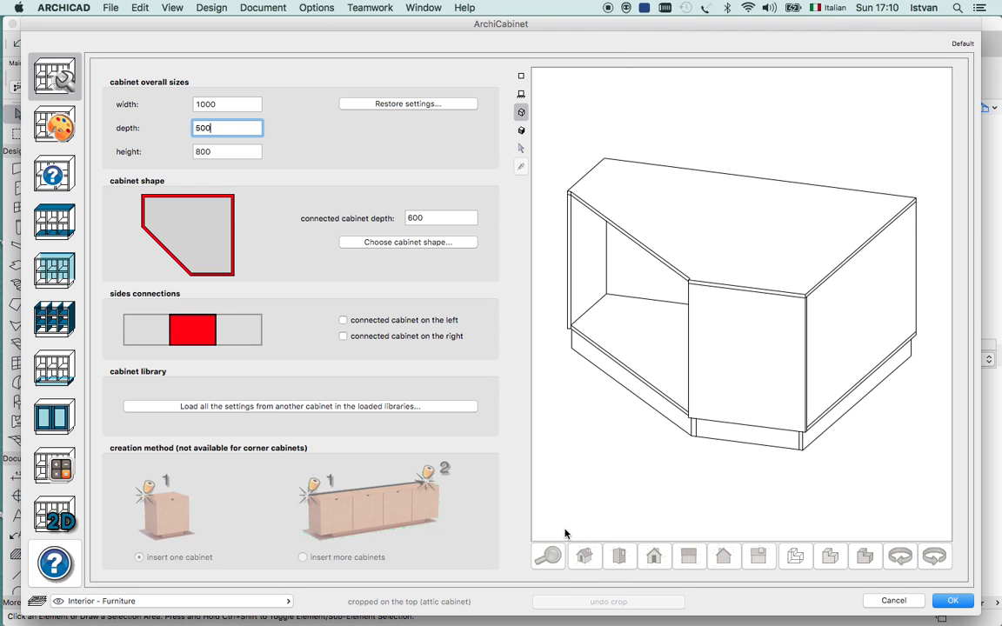
Change the cabinet shape to the L-shaped corner cabinet.
{"action": "left_click", "coordinate": [435, 247]}
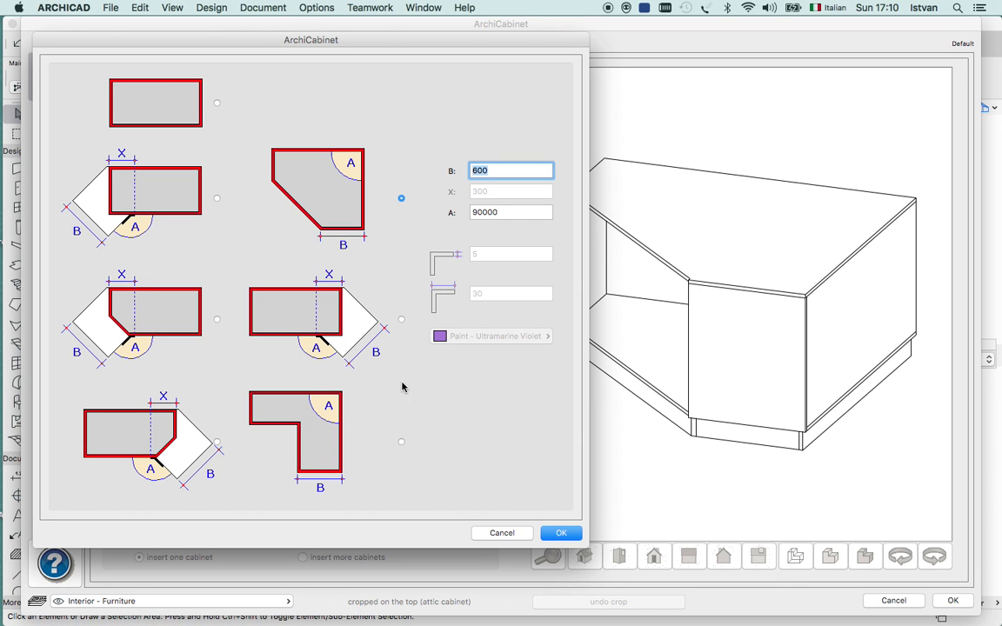
{"action": "left_click", "coordinate": [401, 444]}
{"action": "left_click", "coordinate": [561, 533]}
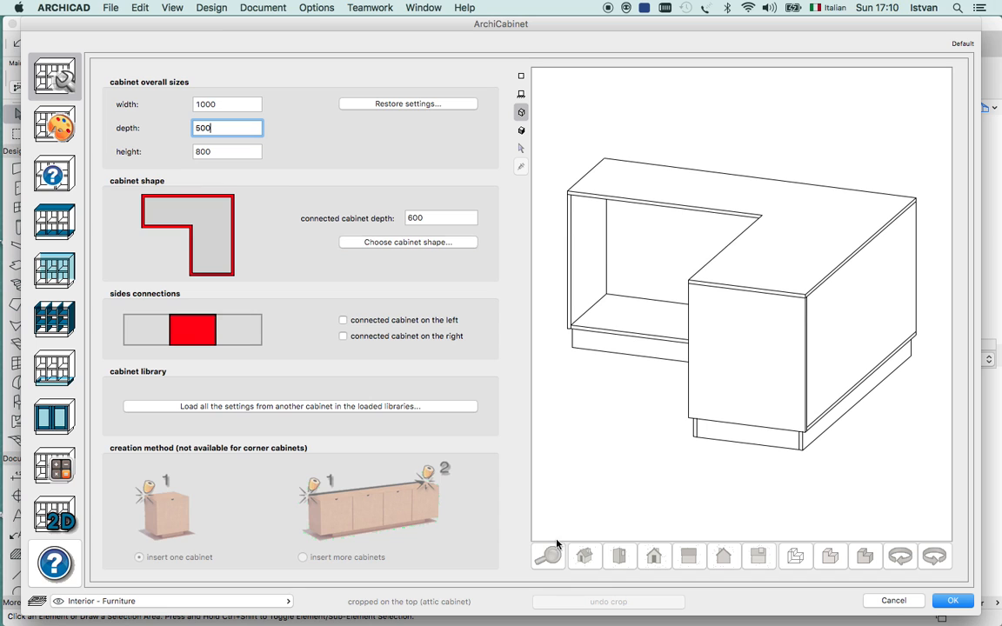
Return the cabinet shape to the plain rectangle.
{"action": "left_click", "coordinate": [403, 242]}
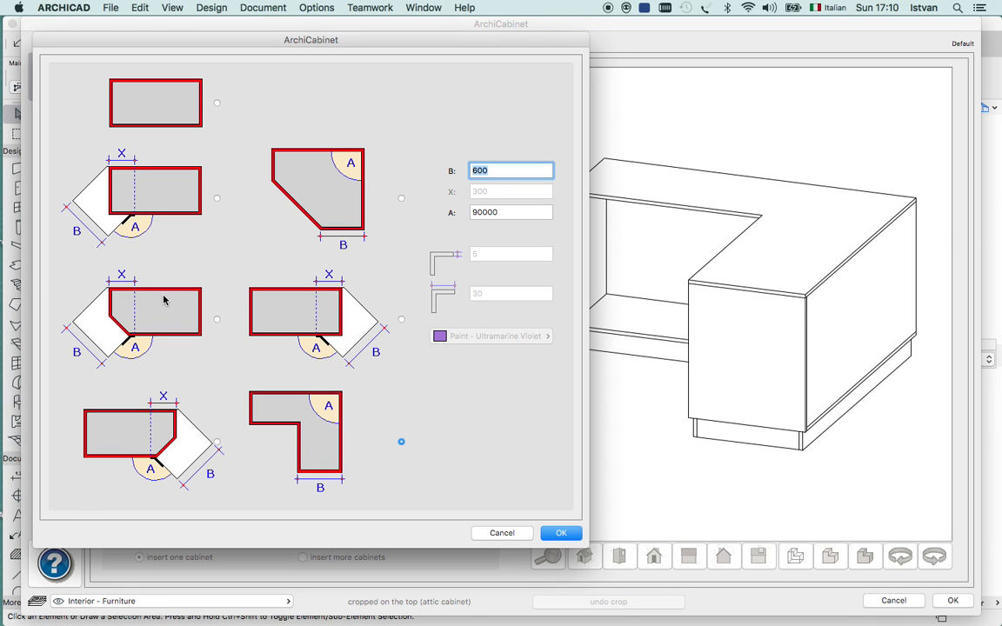
{"action": "left_click", "coordinate": [217, 103]}
{"action": "left_click", "coordinate": [555, 532]}
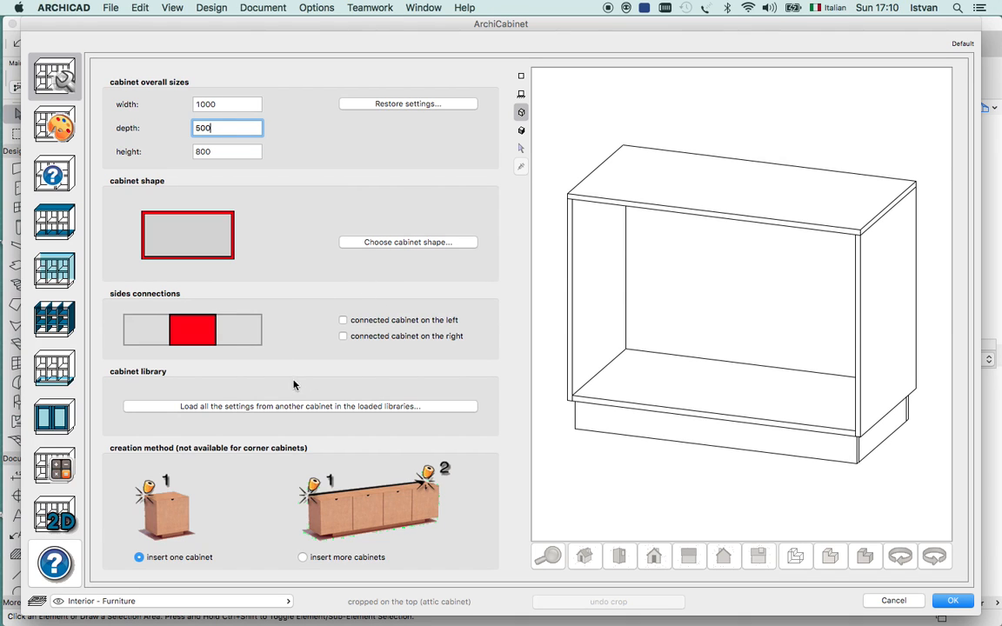
Mark the cabinet as connected on the left and on the right, and accept the settings for inserting more cabinets.
{"action": "left_click", "coordinate": [343, 320]}
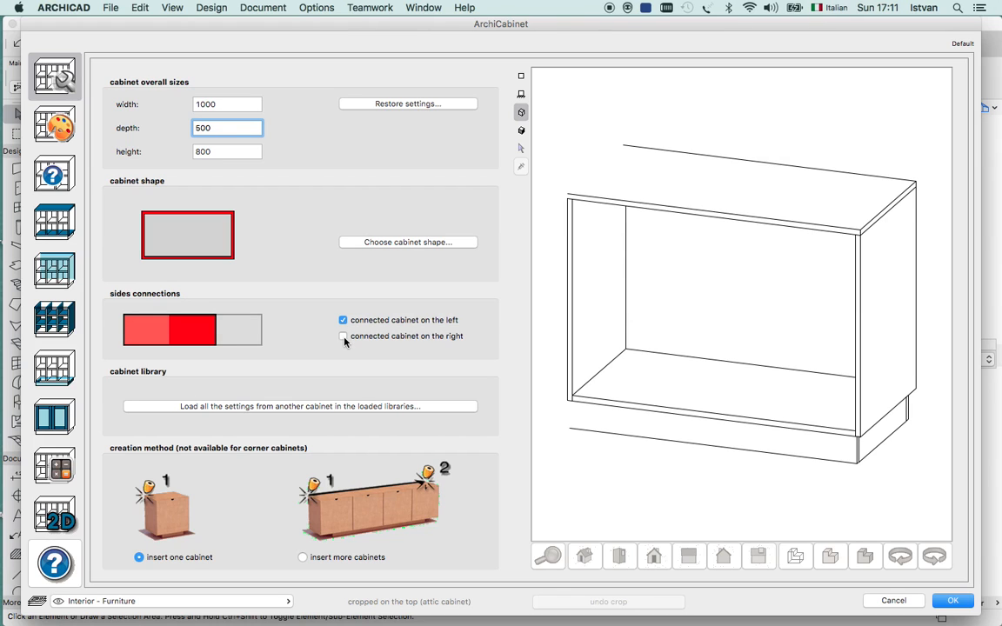
{"action": "left_click", "coordinate": [344, 336]}
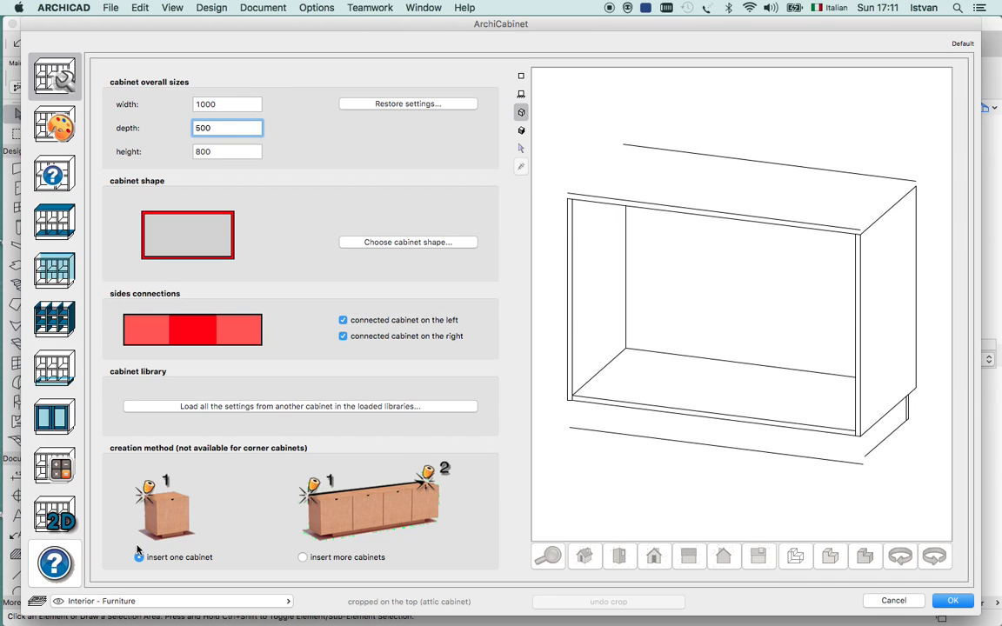
{"action": "left_click", "coordinate": [304, 558]}
{"action": "key", "text": "Return"}
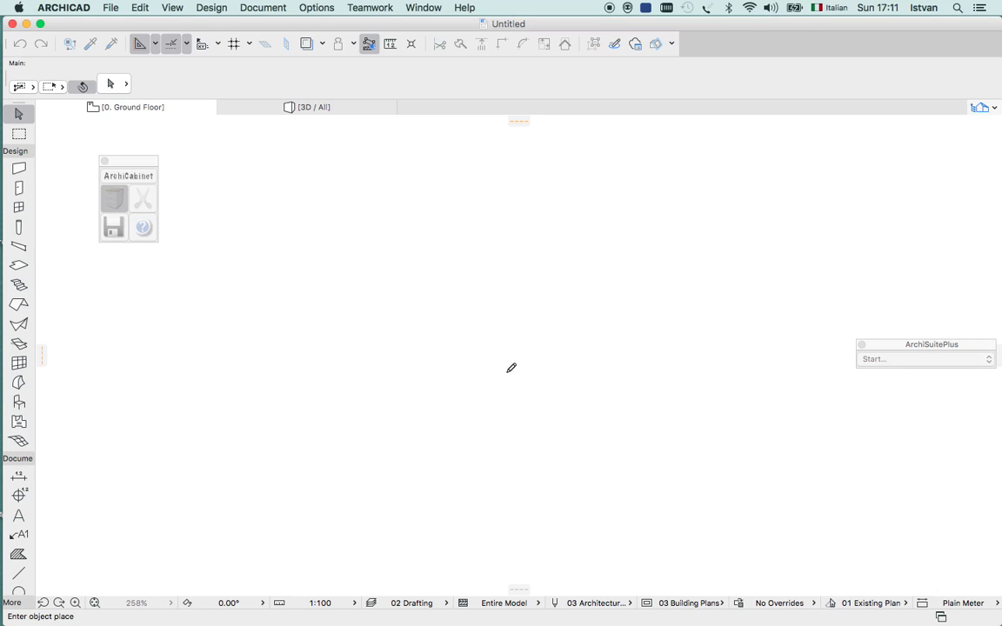
Place a horizontal row of four cabinets on the ground floor plan, extending to the lower side of the line.
{"action": "left_click", "coordinate": [301, 345]}
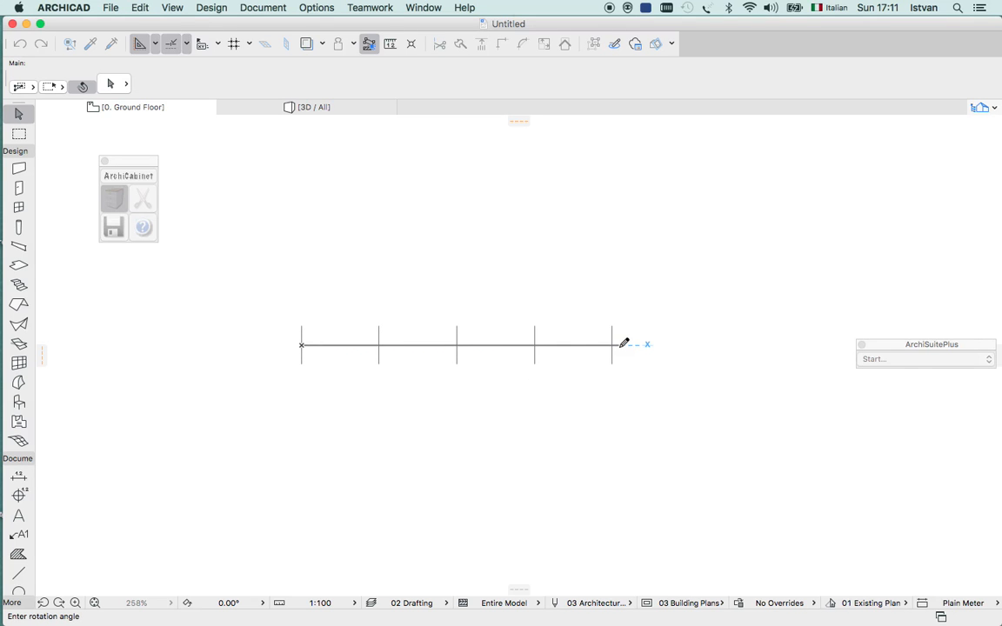
{"action": "left_click", "coordinate": [626, 344]}
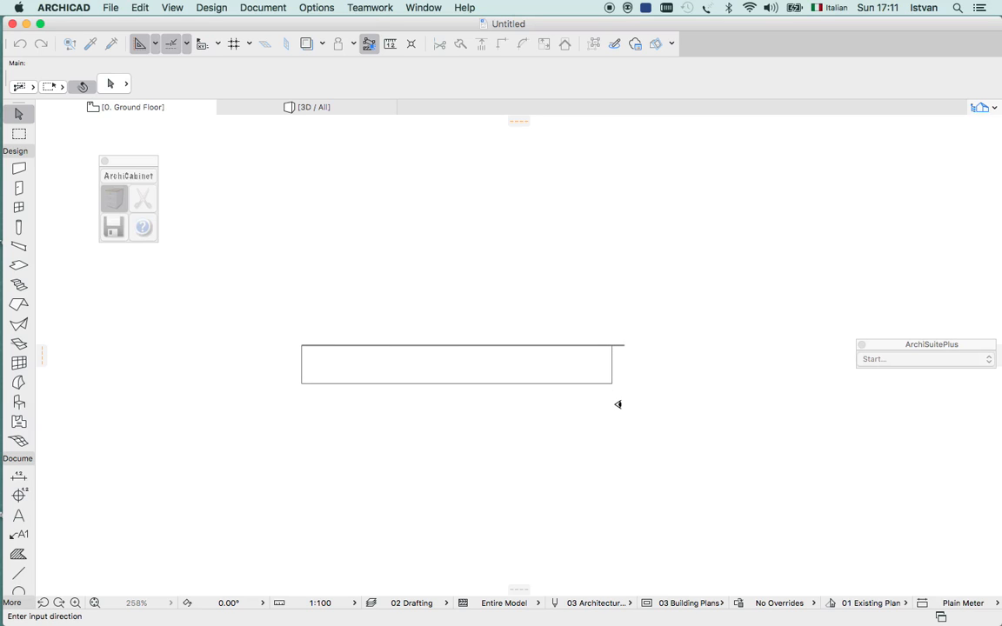
{"action": "left_click", "coordinate": [617, 405]}
View the cabinet row in 3D, fitted to the window and orbited to show its open fronts.
{"action": "left_click", "coordinate": [320, 107]}
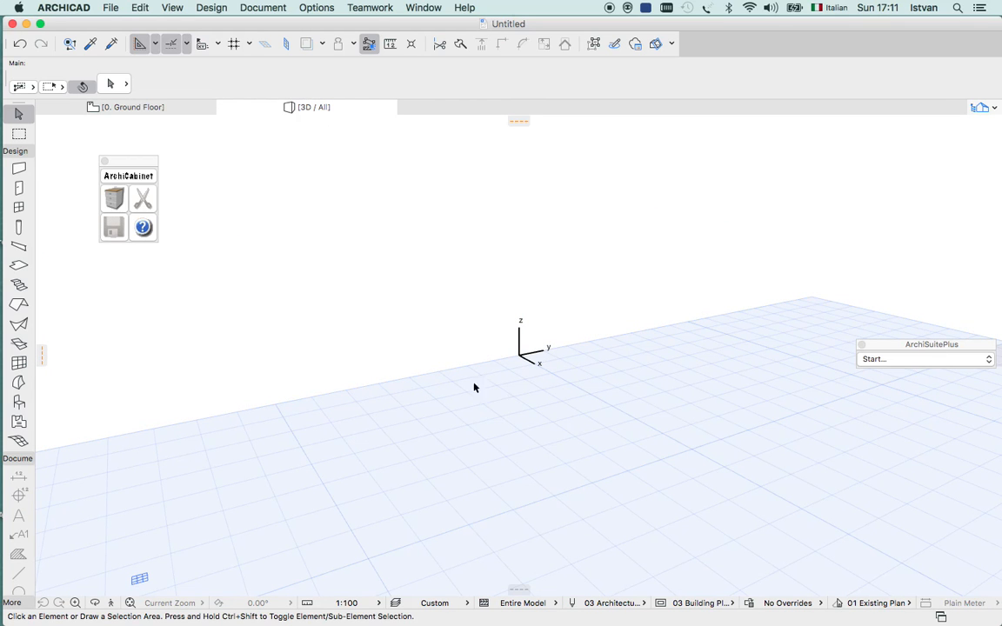
{"action": "left_click", "coordinate": [130, 603]}
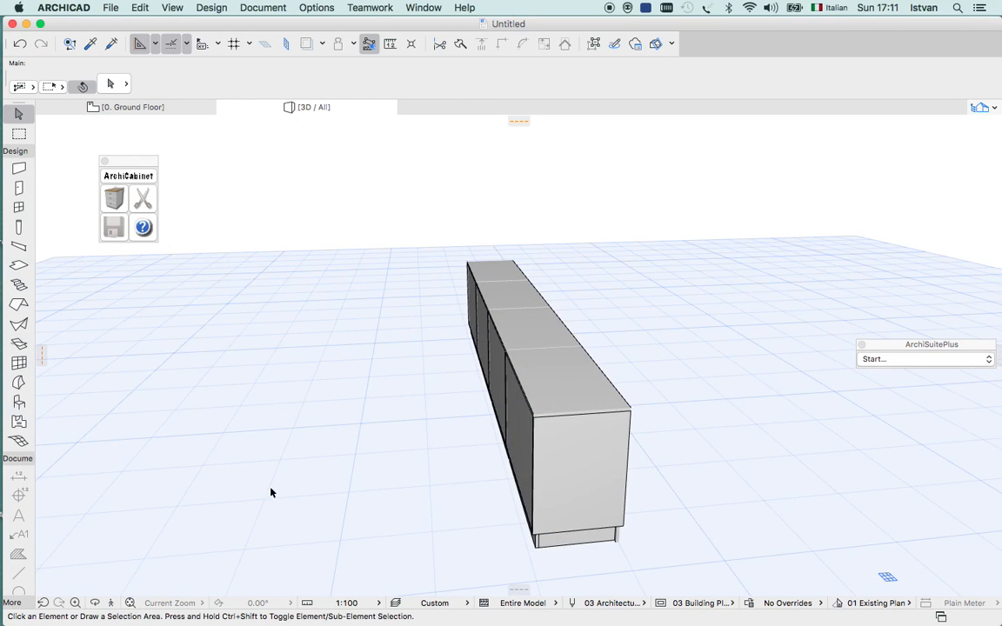
{"action": "left_click", "coordinate": [95, 603]}
{"action": "left_click_drag", "start_coordinate": [359, 476], "coordinate": [196, 441]}
{"action": "left_click_drag", "start_coordinate": [649, 414], "coordinate": [579, 439]}
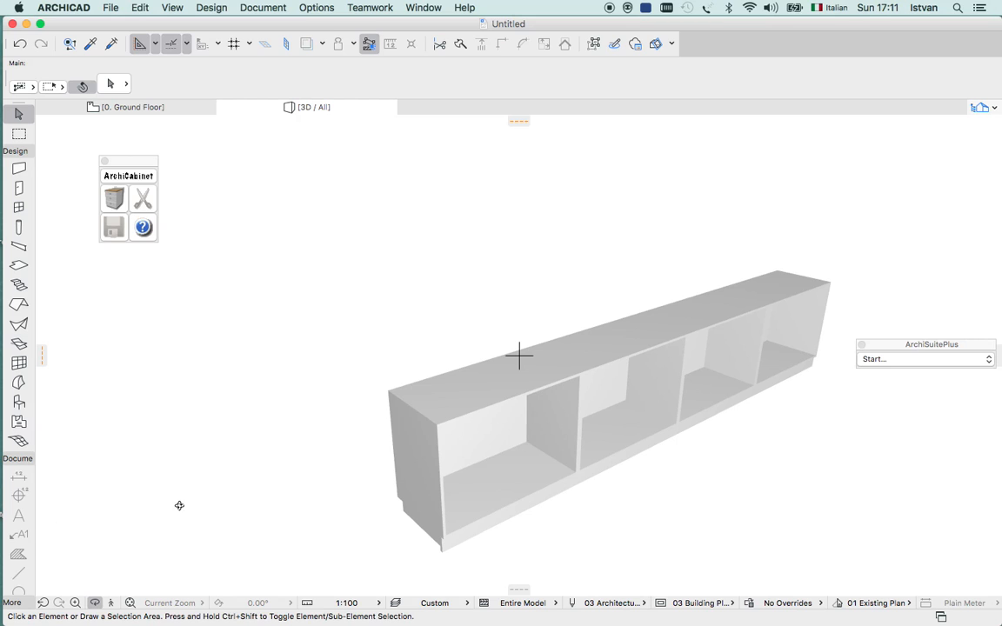
{"action": "key", "text": "Escape"}
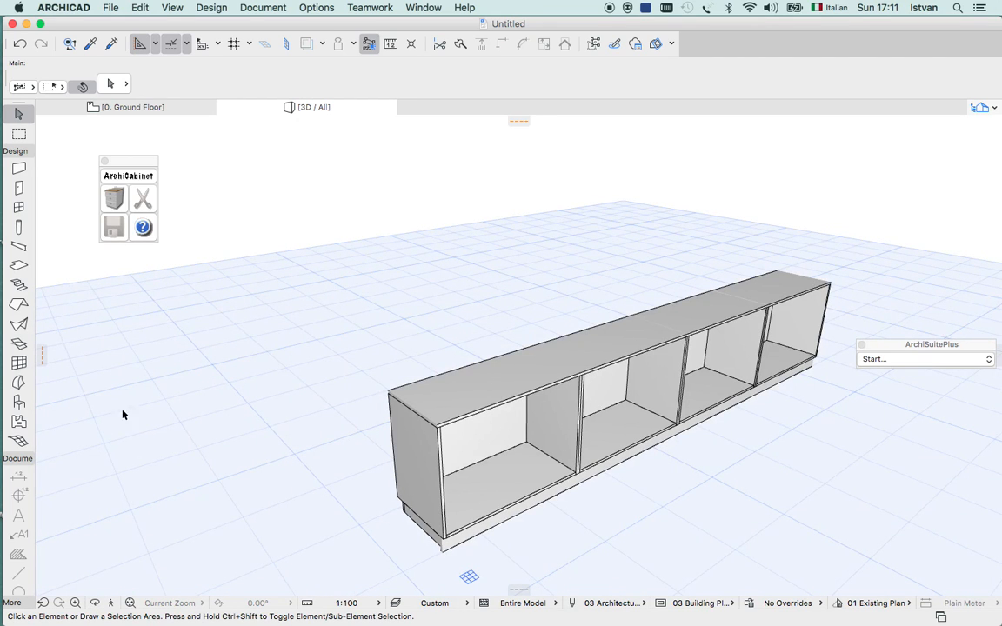
Reopen the cabinet settings and look at the library browser for loading another cabinet's settings, without loading any.
{"action": "left_click", "coordinate": [116, 206]}
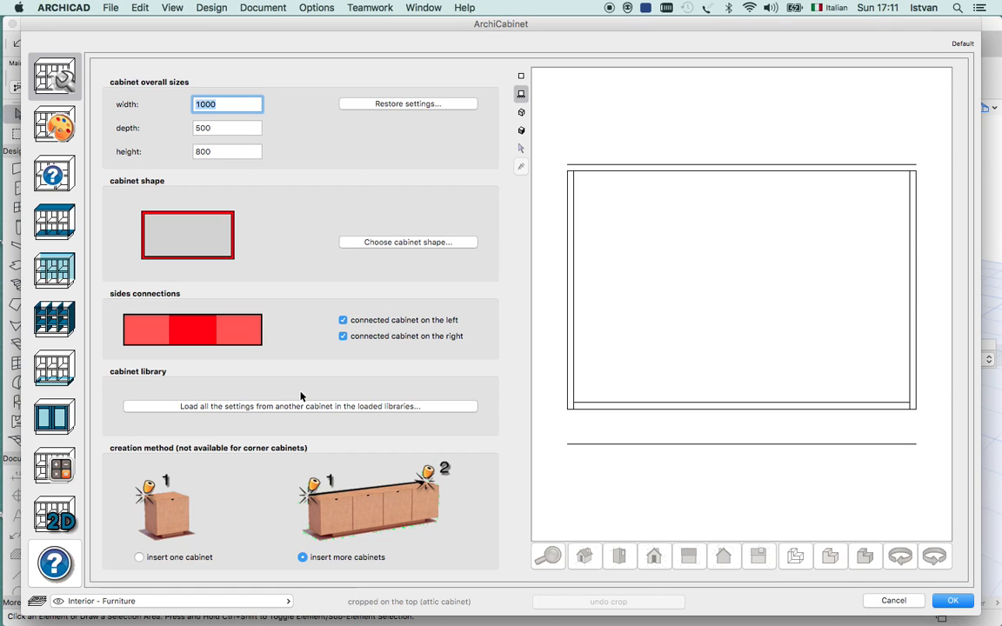
{"action": "left_click", "coordinate": [353, 409]}
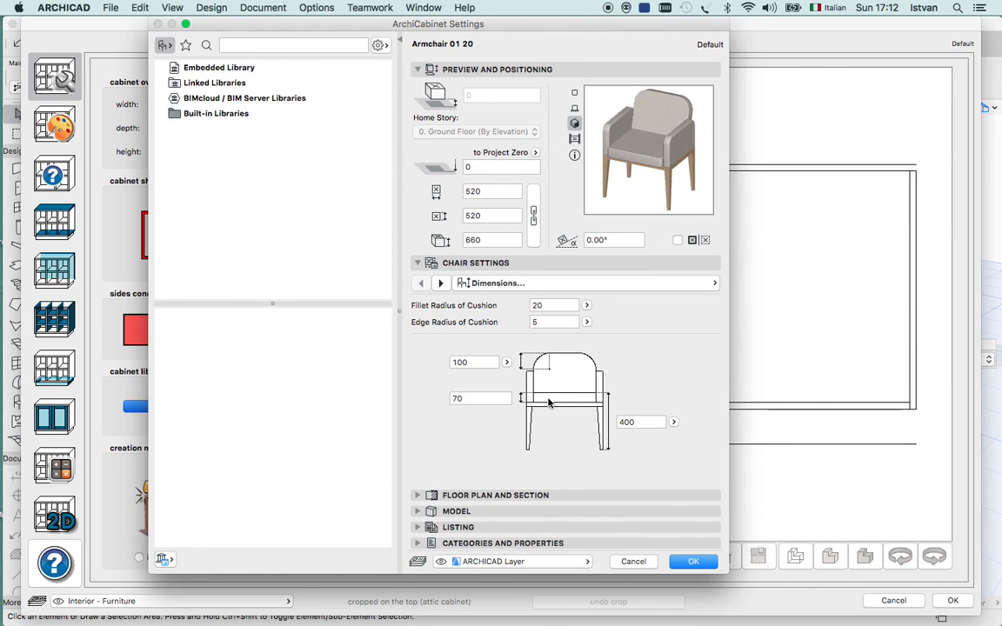
{"action": "left_click", "coordinate": [632, 562]}
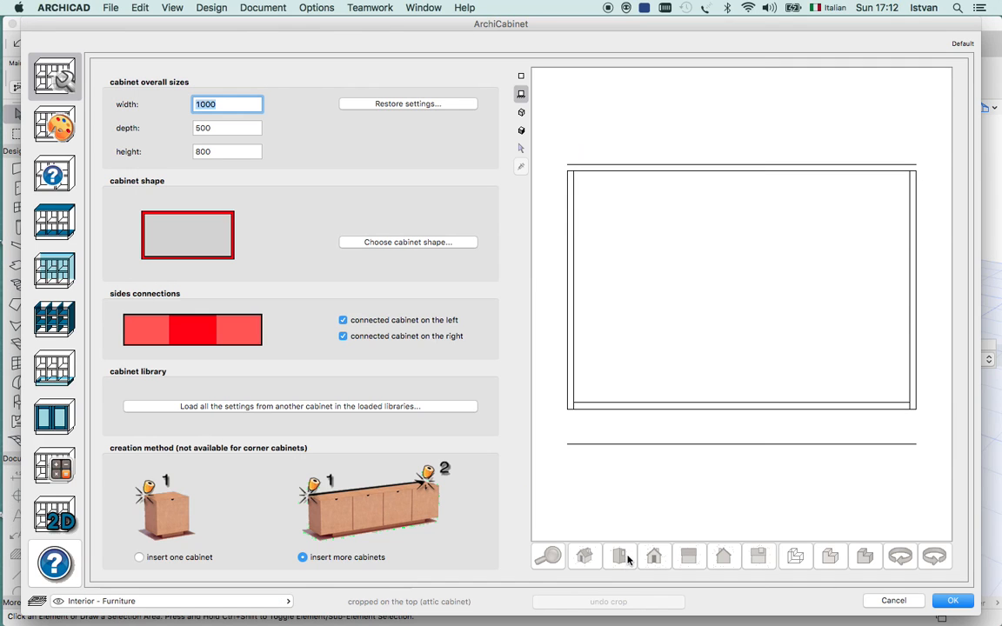
Show the cabinet preview as a 3D wireframe and remove the connected cabinets on the left and right.
{"action": "left_click", "coordinate": [521, 115]}
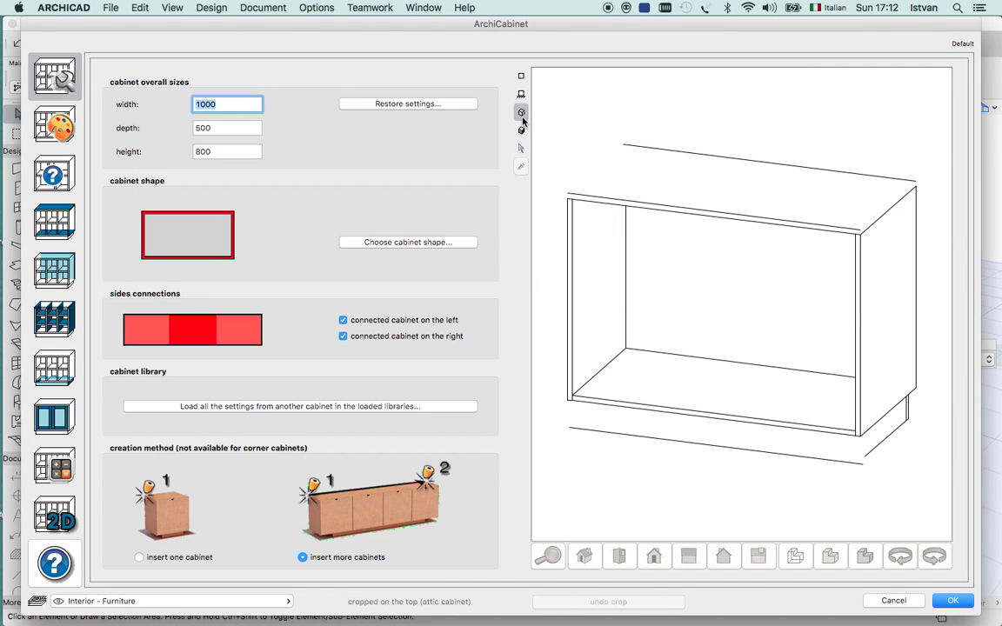
{"action": "left_click", "coordinate": [342, 321]}
{"action": "left_click", "coordinate": [343, 336]}
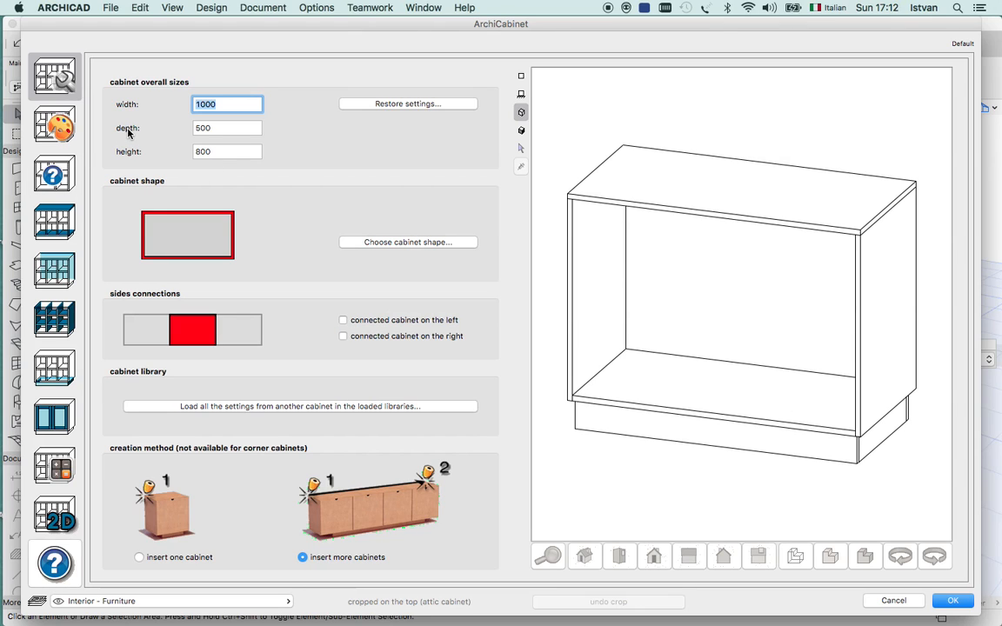
In the surface settings, link the general outside, inside and border surfaces and set all three to Wood - Mahogany Vertical.
{"action": "left_click", "coordinate": [44, 128]}
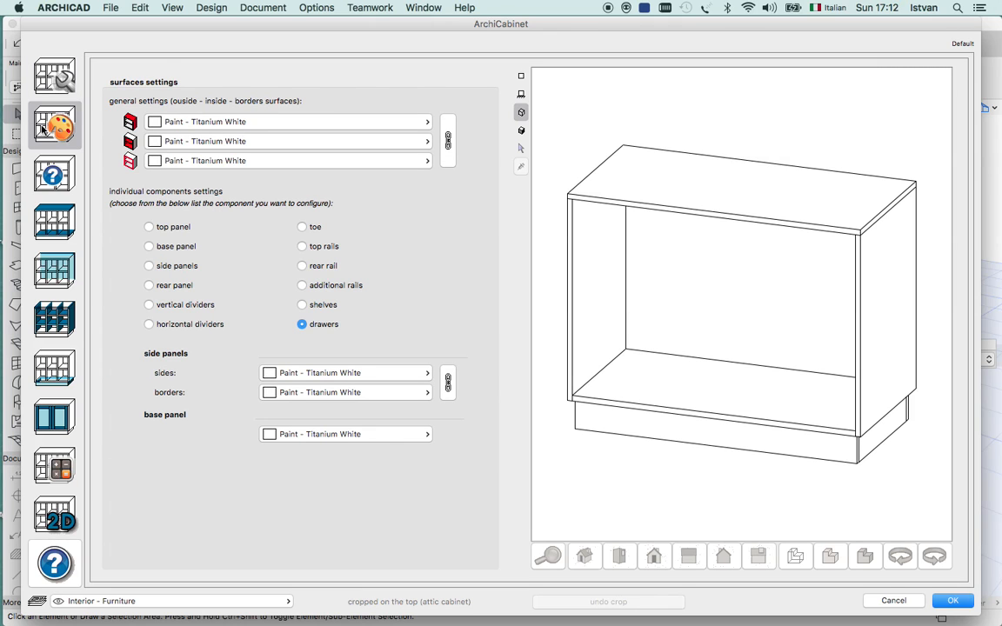
{"action": "left_click", "coordinate": [428, 126]}
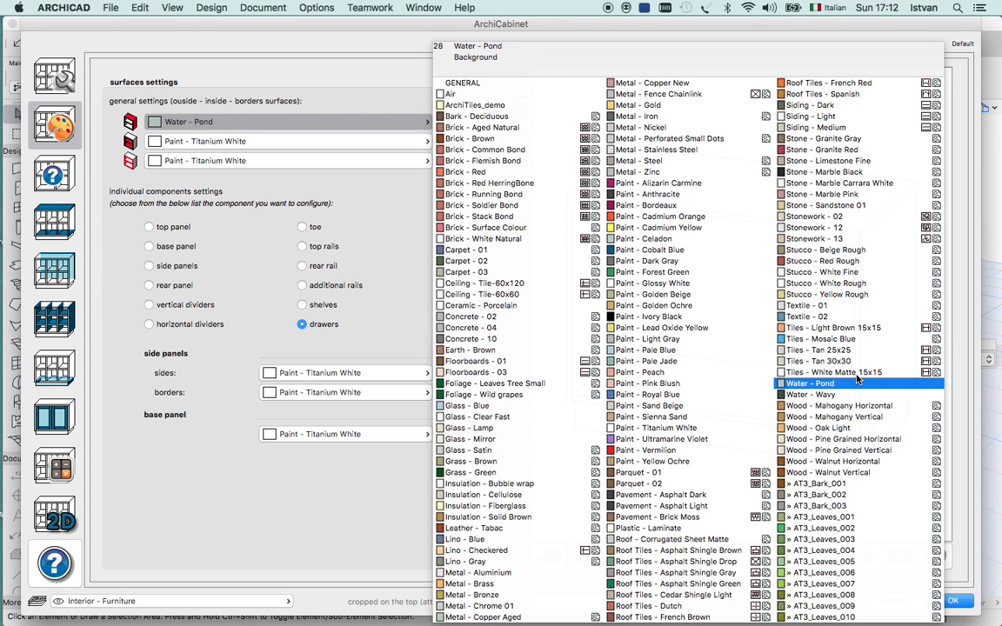
{"action": "left_click", "coordinate": [661, 428]}
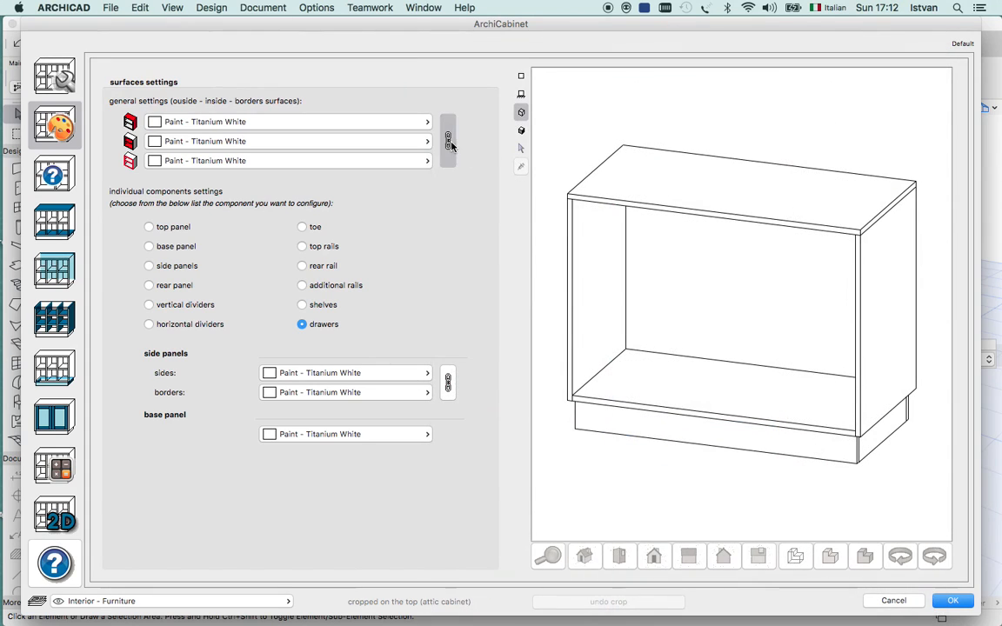
{"action": "left_click", "coordinate": [369, 123]}
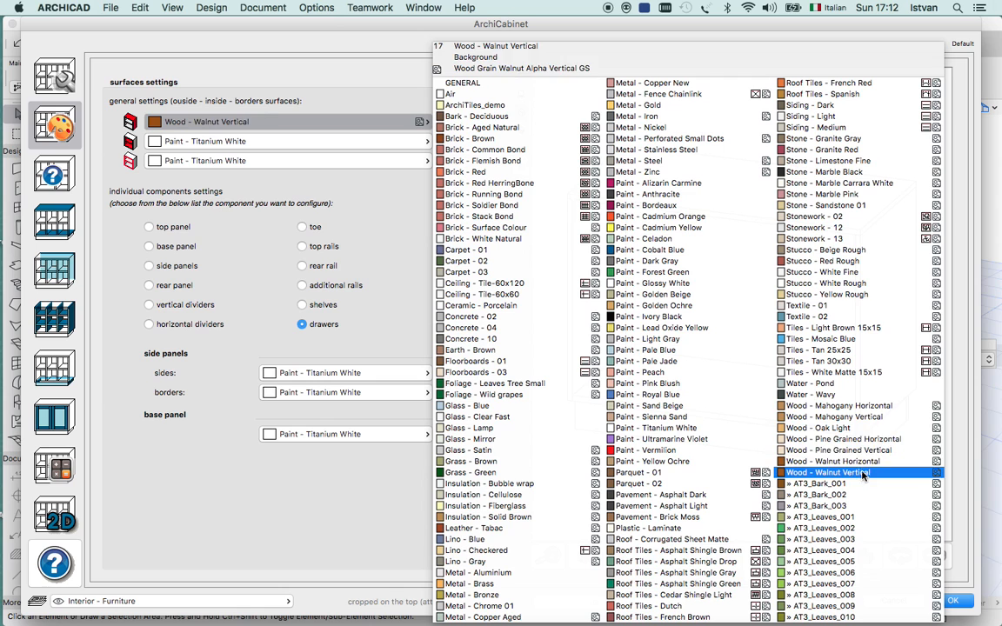
{"action": "left_click", "coordinate": [860, 417]}
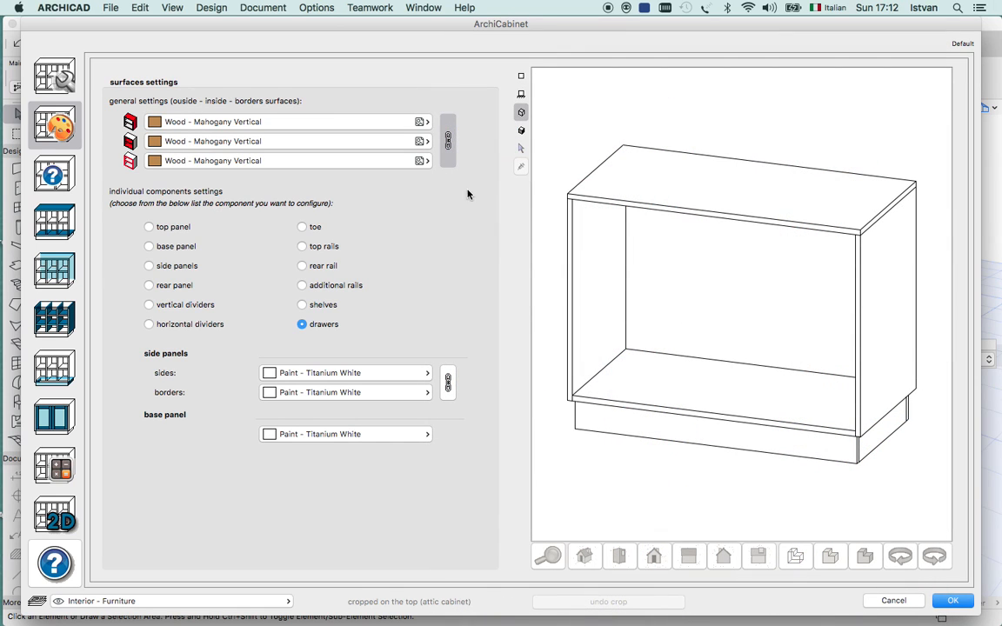
Unlink the general surfaces and choose Wood - Mahogany Vertical for the inside surface.
{"action": "left_click", "coordinate": [430, 143]}
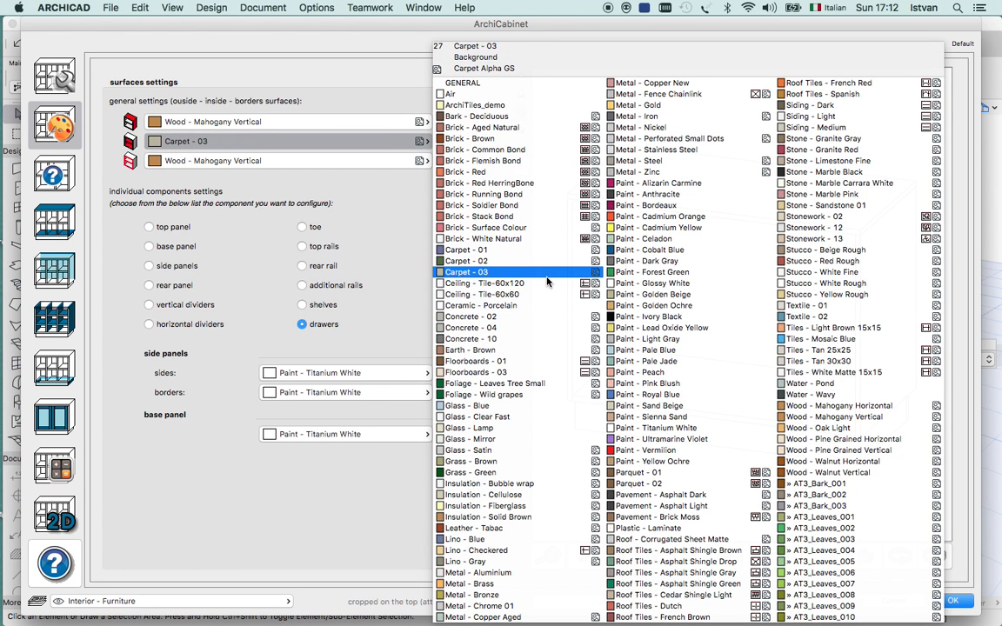
{"action": "left_click", "coordinate": [833, 416]}
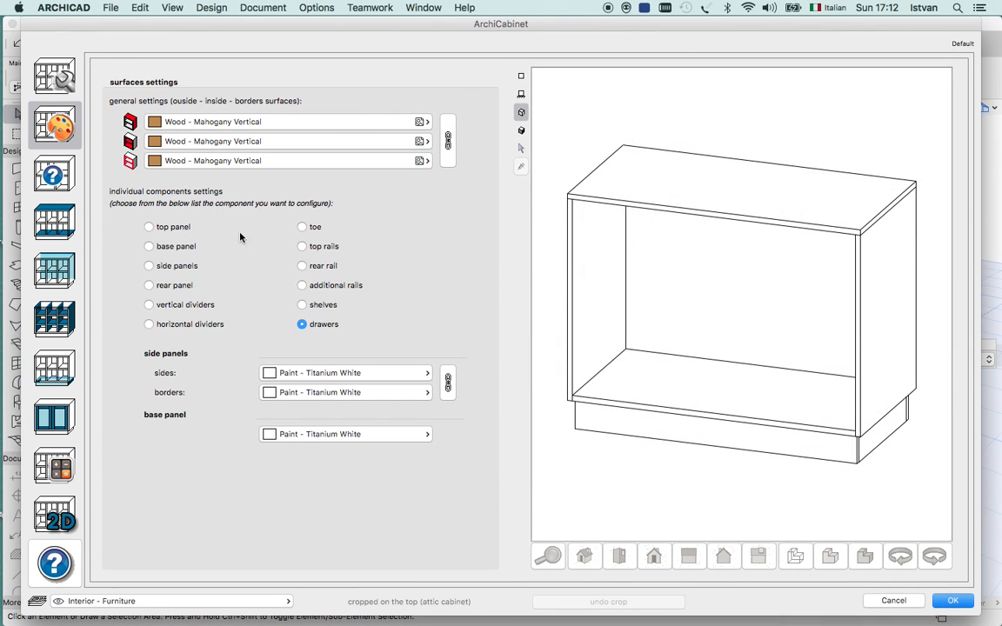
Review the surface options of the individual components, including the top, base, side and rear panels and horizontal dividers, without changing any material.
{"action": "left_click", "coordinate": [148, 227]}
{"action": "left_click", "coordinate": [148, 247]}
{"action": "left_click", "coordinate": [149, 265]}
{"action": "left_click", "coordinate": [149, 285]}
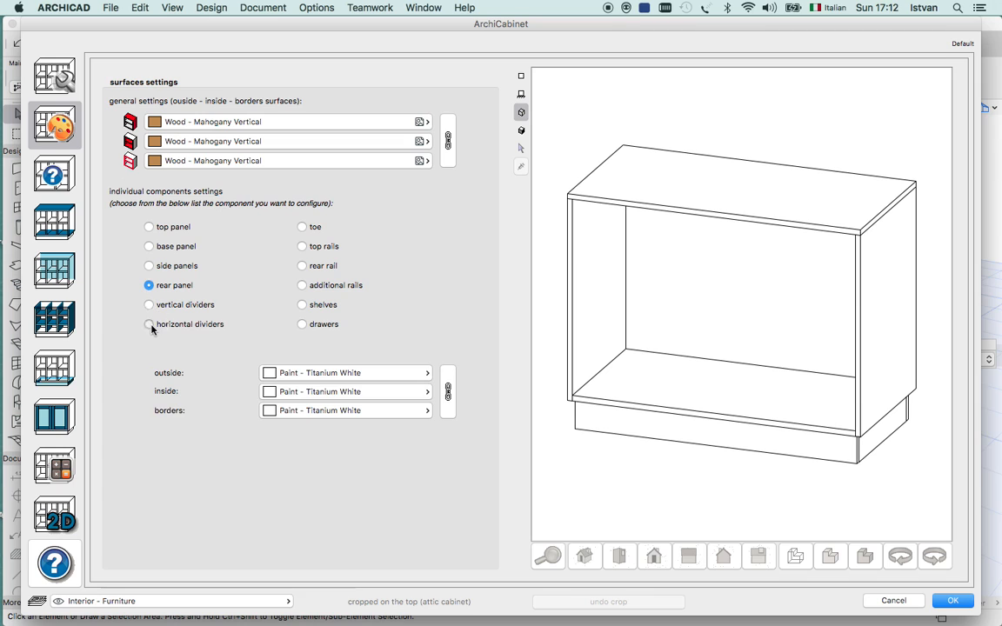
{"action": "left_click", "coordinate": [149, 323]}
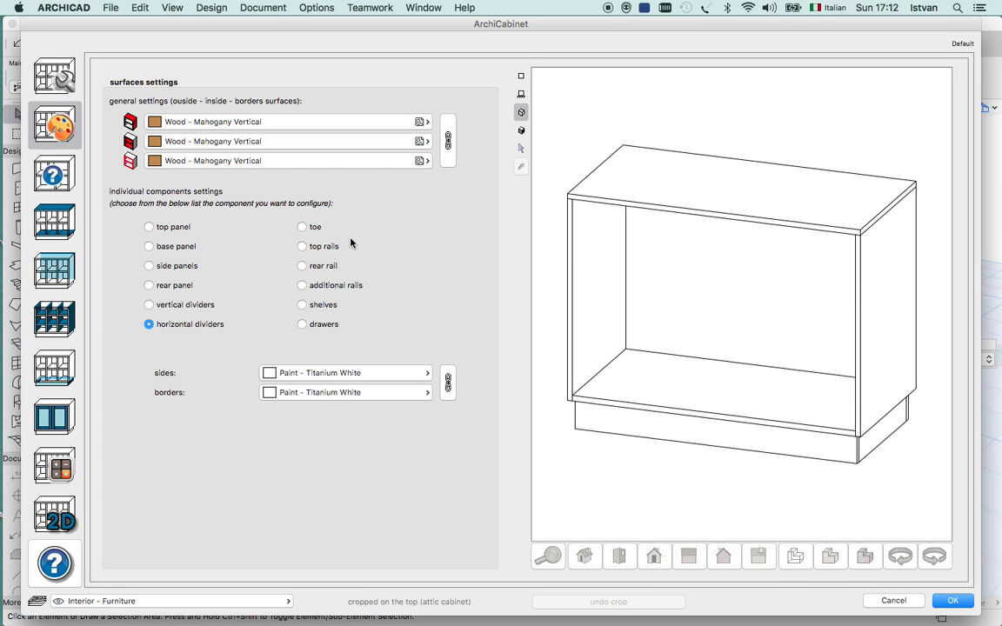
{"action": "left_click", "coordinate": [149, 227]}
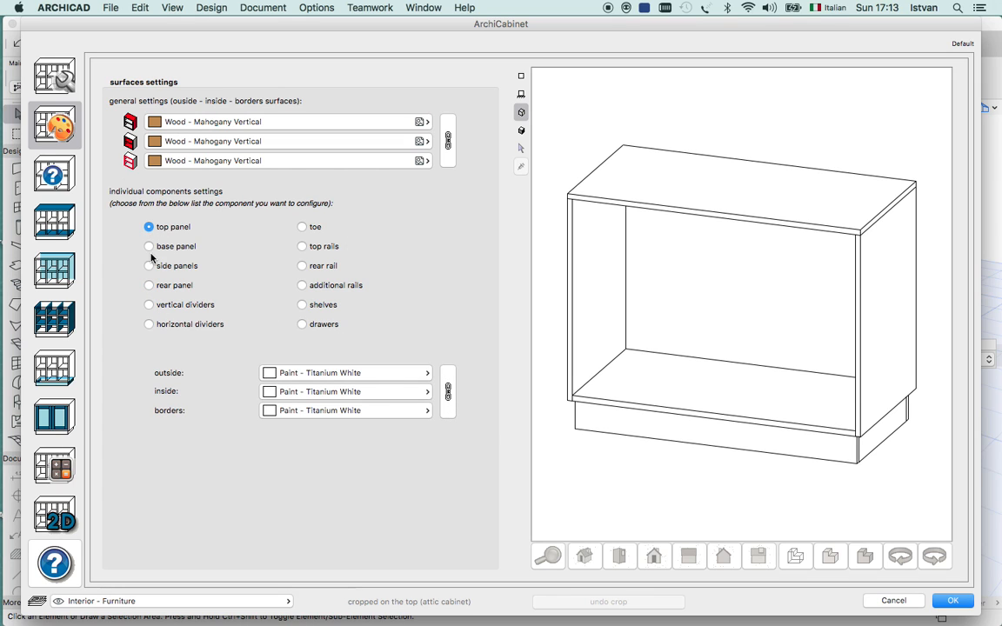
{"action": "left_click", "coordinate": [149, 246]}
{"action": "left_click", "coordinate": [150, 267]}
{"action": "left_click", "coordinate": [425, 373]}
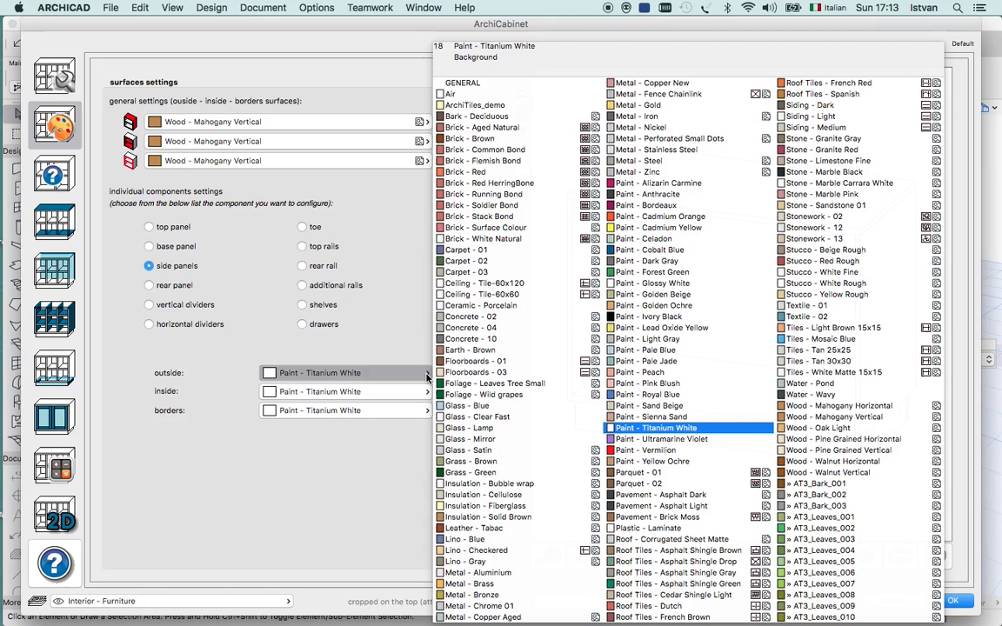
{"action": "left_click", "coordinate": [382, 255]}
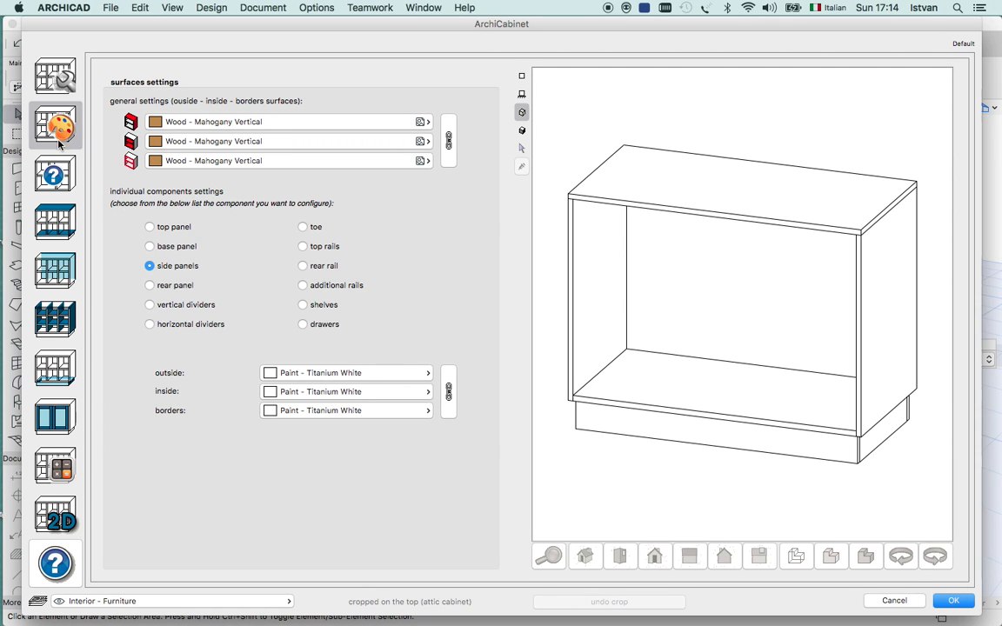
In the cabinet layout settings, divide the cabinet with 2 vertical dividers and 1 horizontal divider.
{"action": "left_click", "coordinate": [56, 177]}
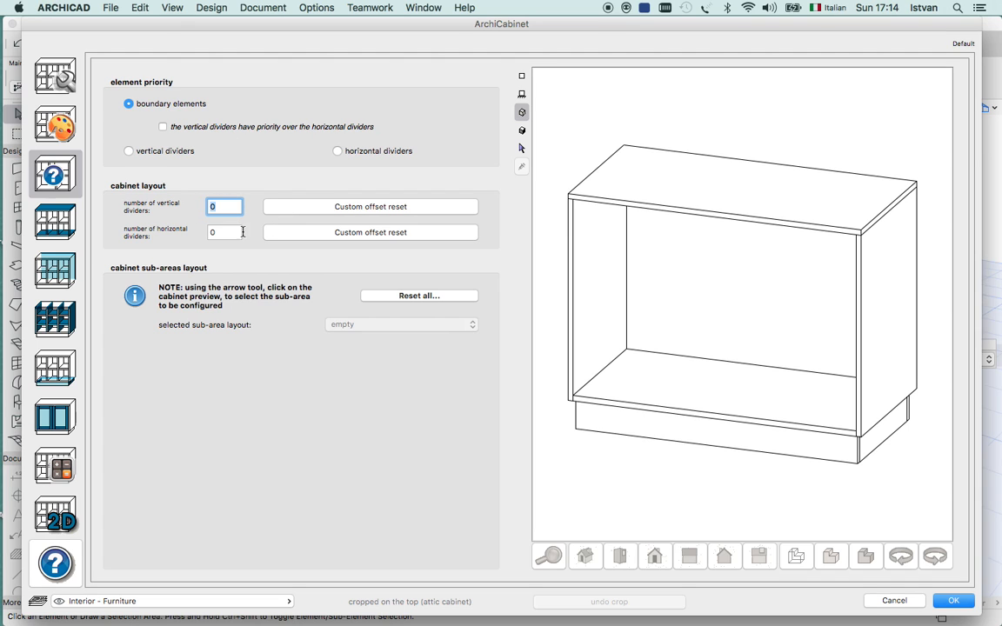
{"action": "type", "text": "2"}
{"action": "key", "text": "Tab"}
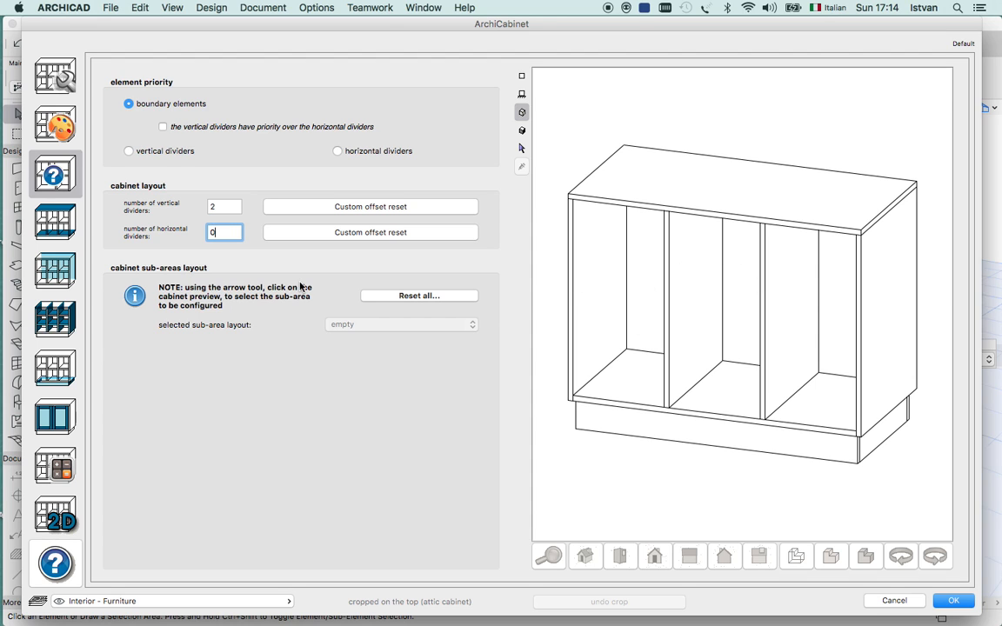
{"action": "double_click", "coordinate": [220, 228]}
{"action": "type", "text": "1"}
{"action": "key", "text": "shift+Tab"}
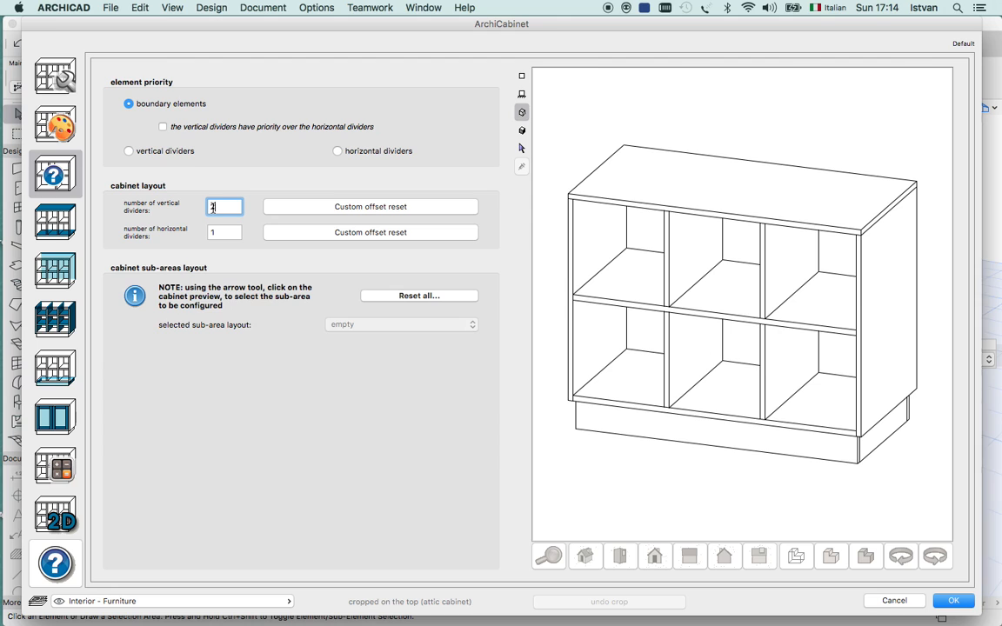
Compare element priority for the vertical dividers with priority for the horizontal dividers, returning to the vertical dividers.
{"action": "left_click", "coordinate": [129, 151]}
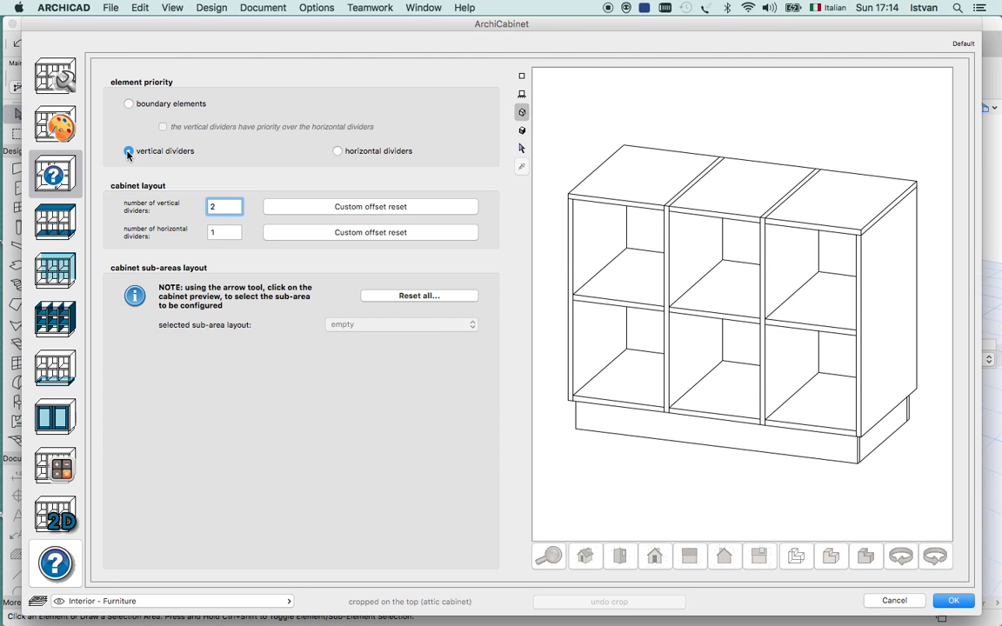
{"action": "left_click", "coordinate": [339, 151]}
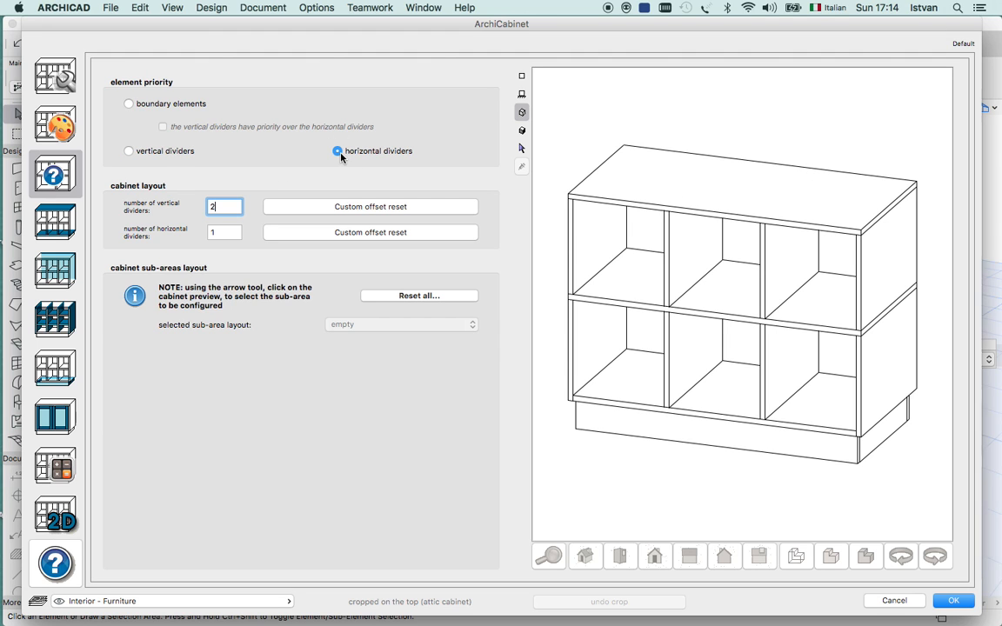
{"action": "left_click", "coordinate": [129, 152]}
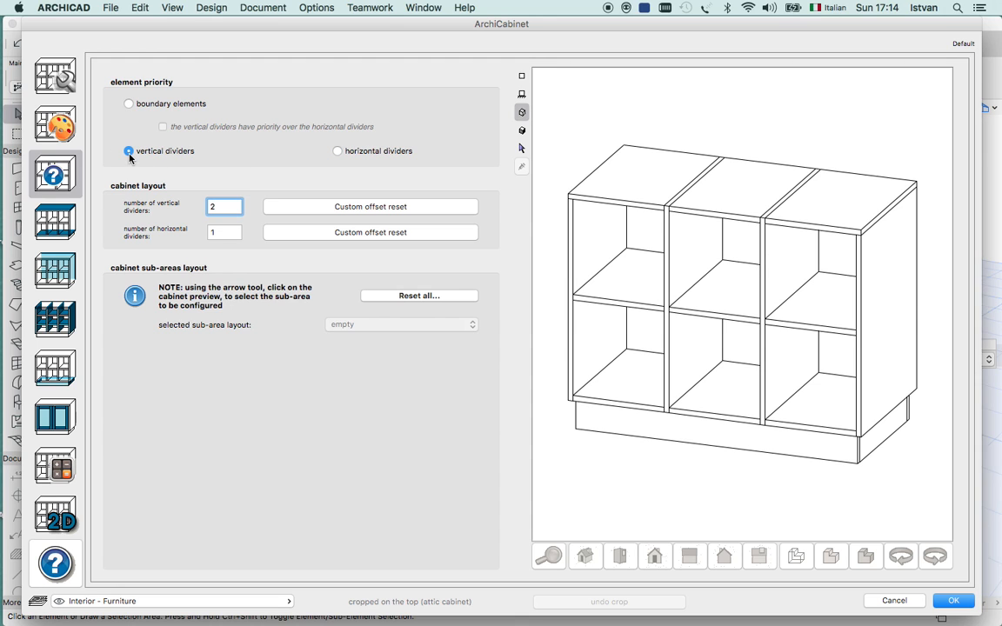
Set the number of horizontal dividers to 0 and give element priority to the horizontal dividers.
{"action": "double_click", "coordinate": [223, 232]}
{"action": "type", "text": "0"}
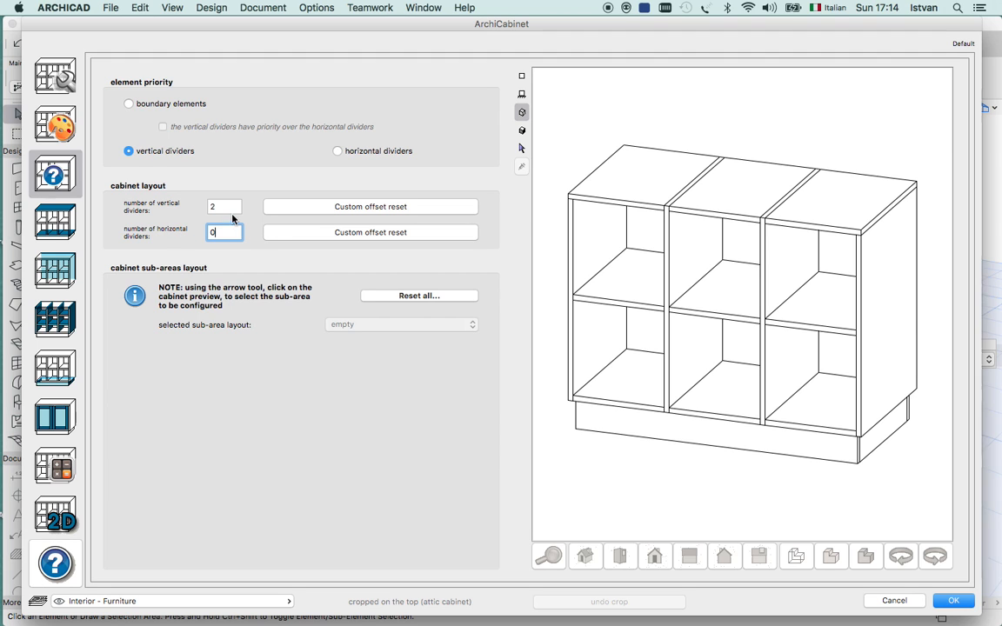
{"action": "key", "text": "Tab"}
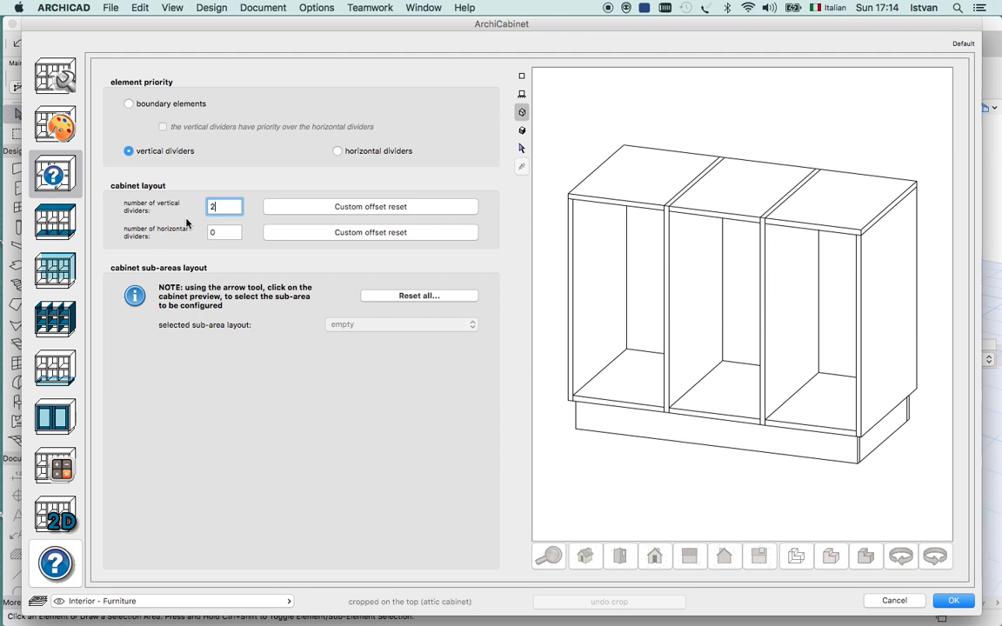
{"action": "left_click", "coordinate": [337, 152]}
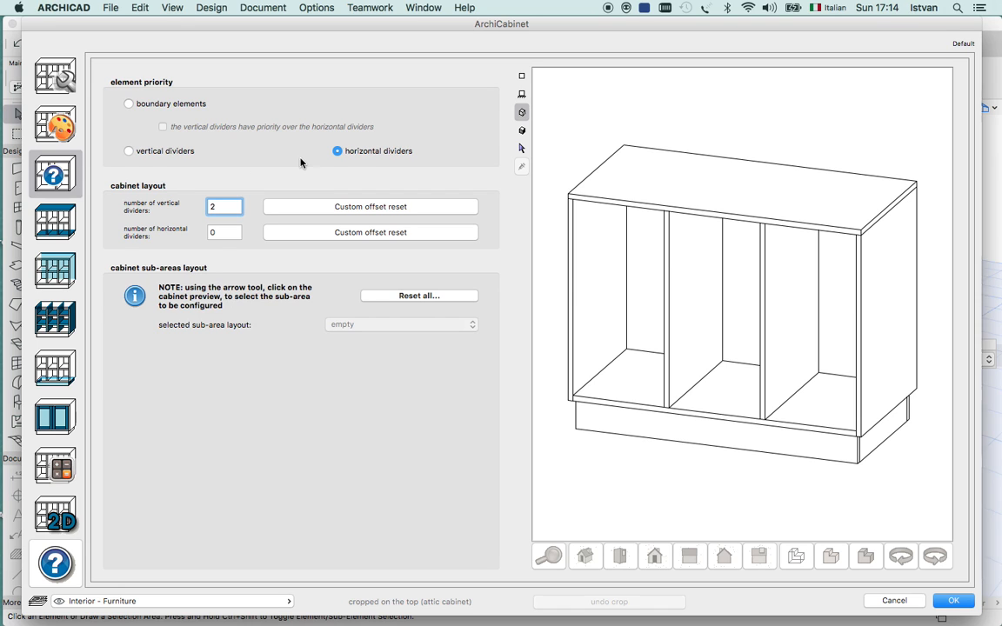
In the top and base settings, set the thickness of the top element to 30.
{"action": "left_click", "coordinate": [61, 225]}
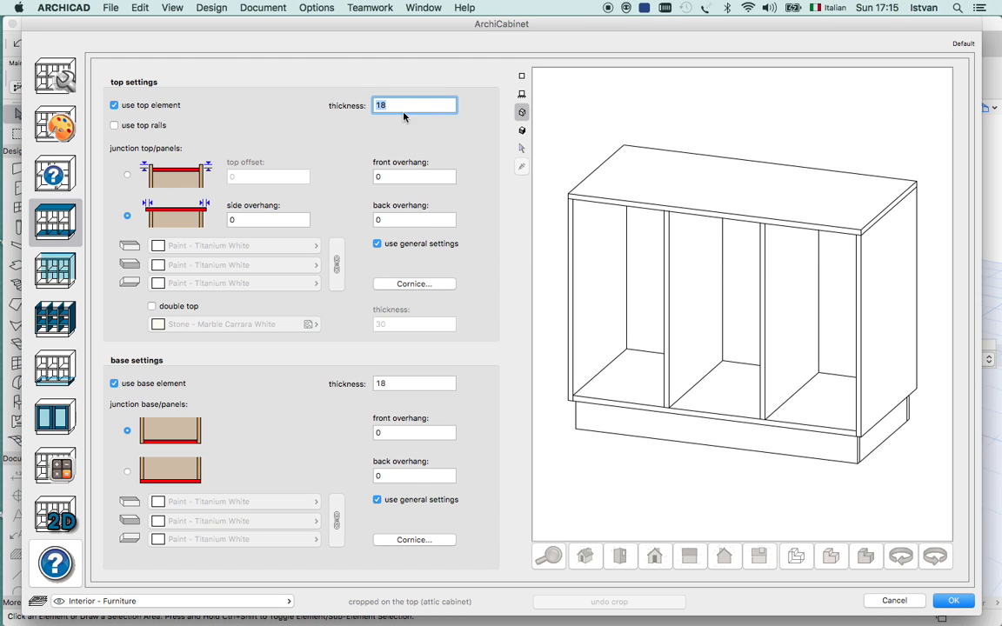
{"action": "left_click_drag", "start_coordinate": [404, 108], "coordinate": [363, 107]}
{"action": "type", "text": "3"}
{"action": "key", "text": "Tab"}
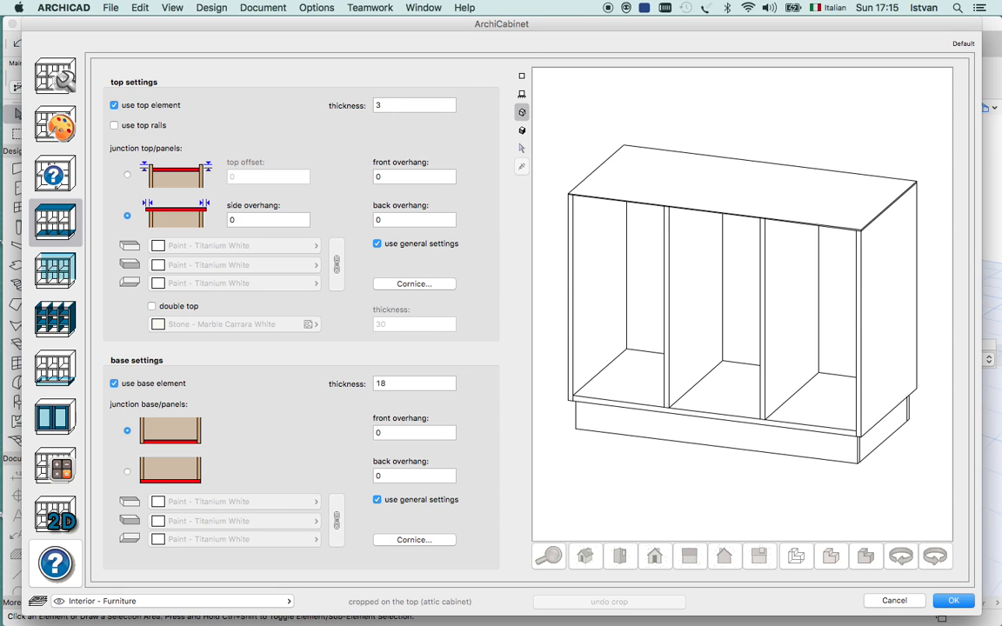
{"action": "left_click", "coordinate": [410, 104]}
{"action": "type", "text": "0"}
{"action": "key", "text": "Tab"}
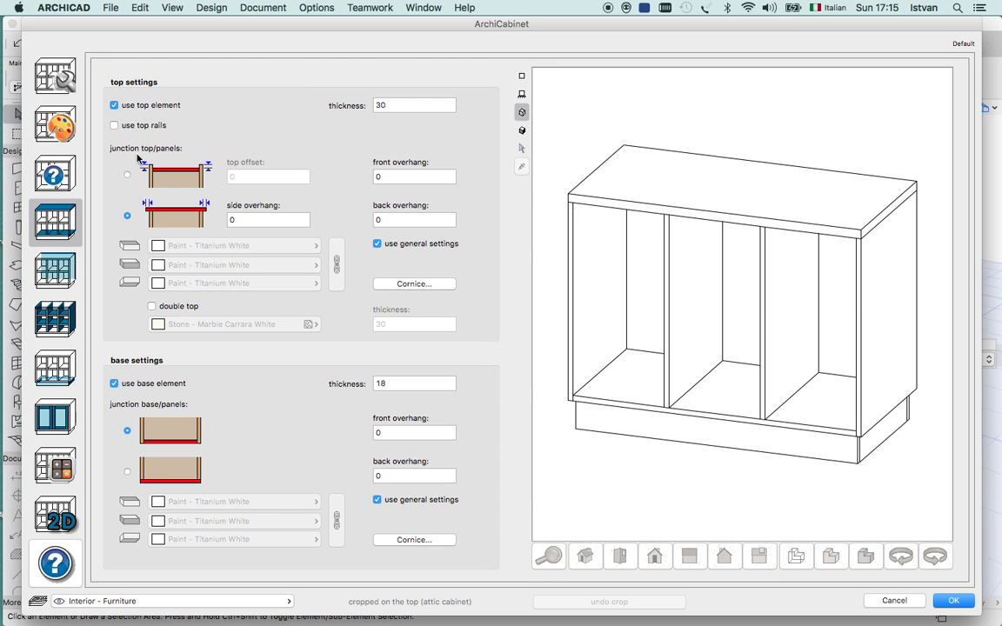
Try top rails in place of the top element, switching between both options and restoring the top element.
{"action": "left_click", "coordinate": [114, 126]}
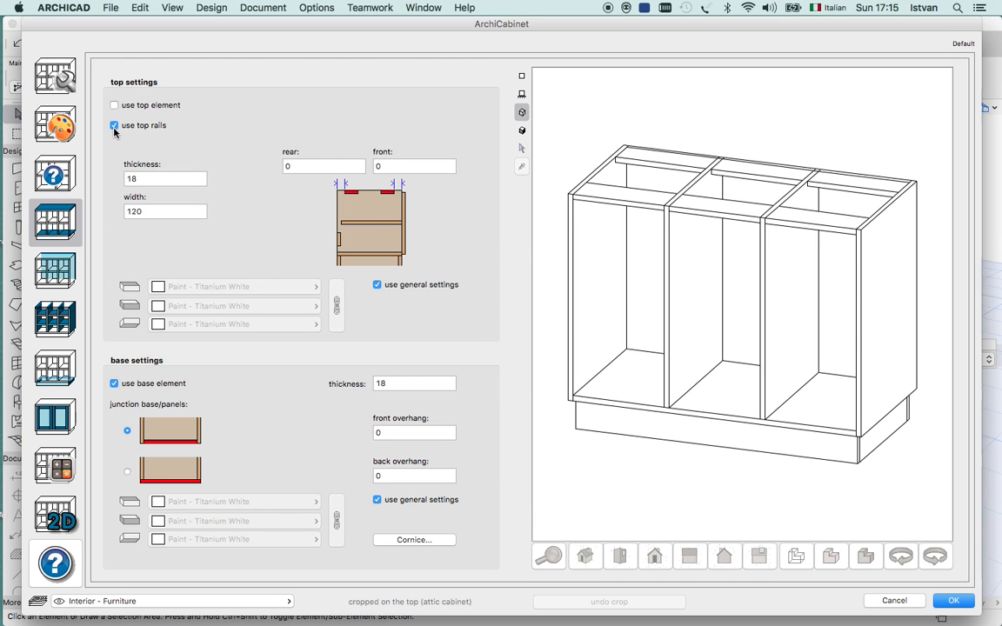
{"action": "left_click", "coordinate": [114, 105]}
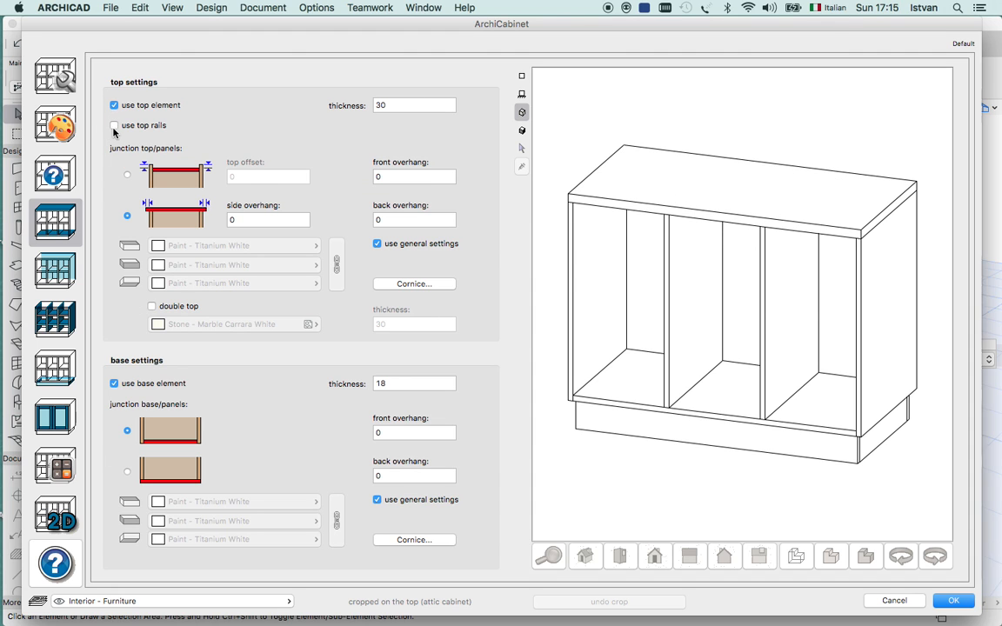
{"action": "left_click", "coordinate": [114, 125]}
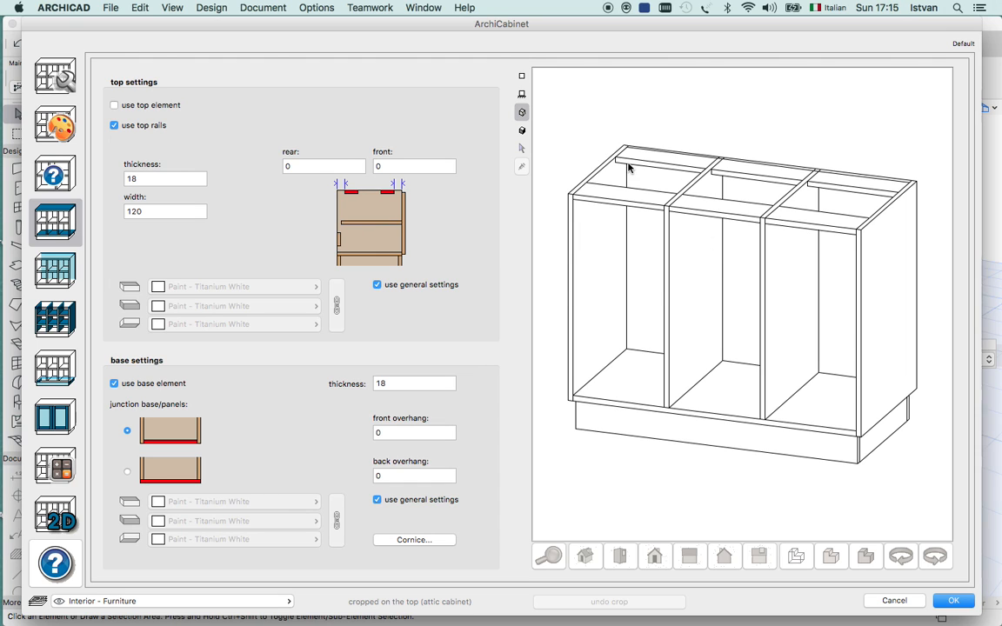
{"action": "left_click", "coordinate": [113, 105]}
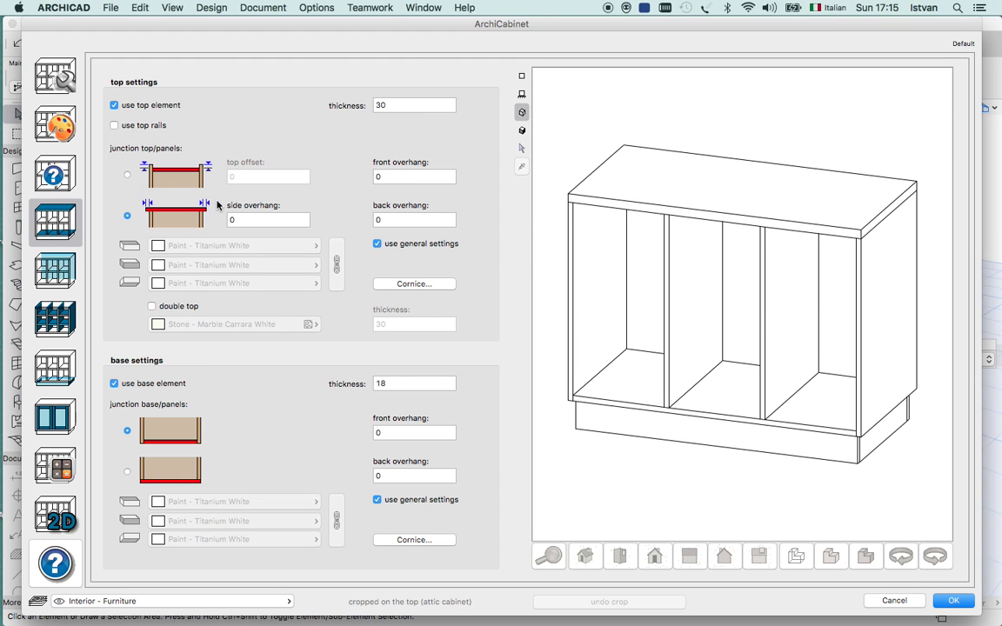
Set the side overhang of the top element to 50.
{"action": "left_click", "coordinate": [250, 218]}
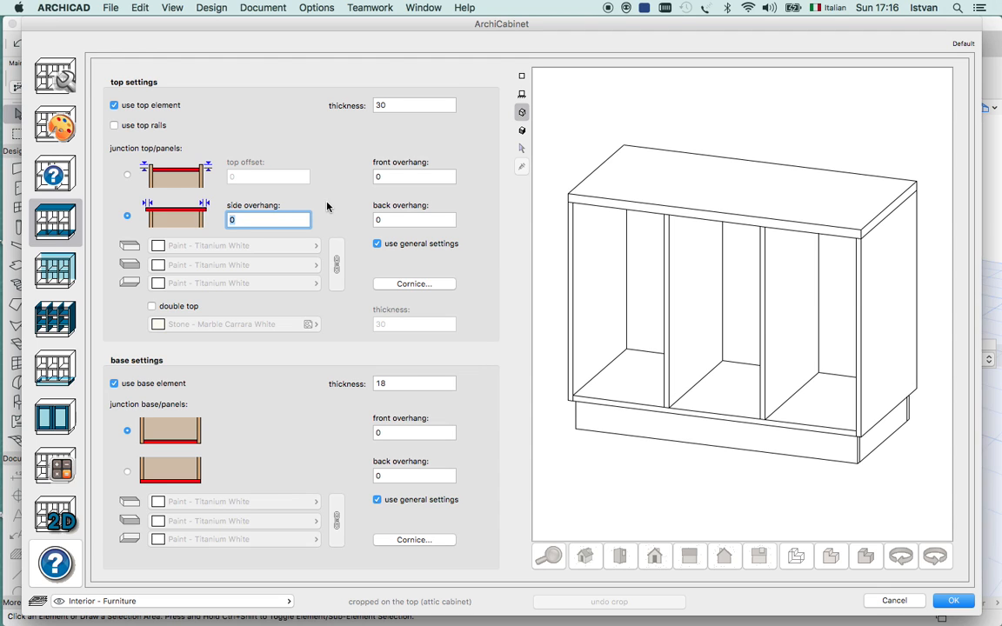
{"action": "type", "text": "5"}
{"action": "key", "text": "Return"}
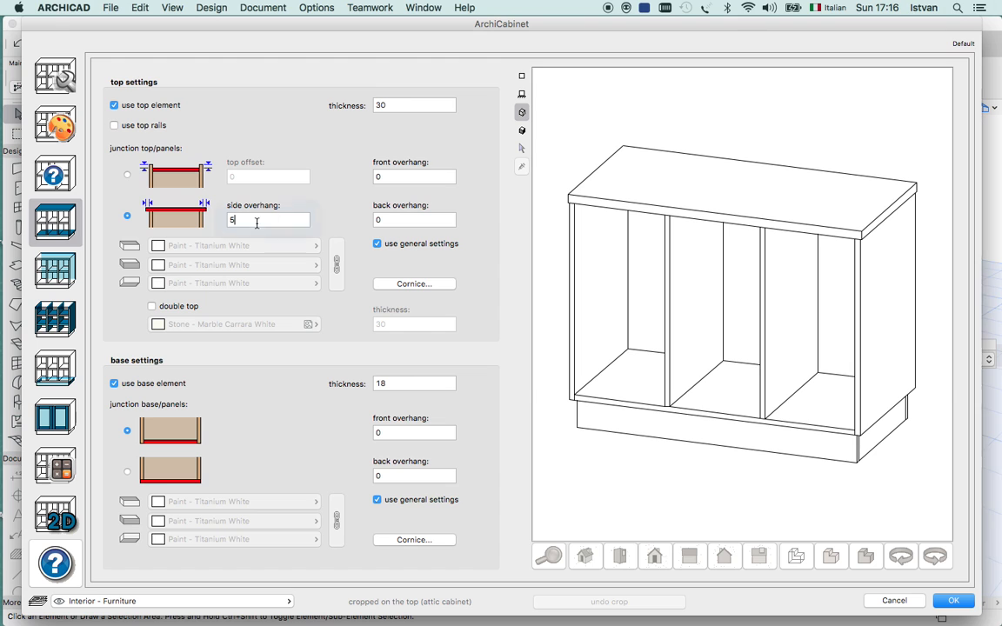
{"action": "type", "text": "0"}
{"action": "key", "text": "Return"}
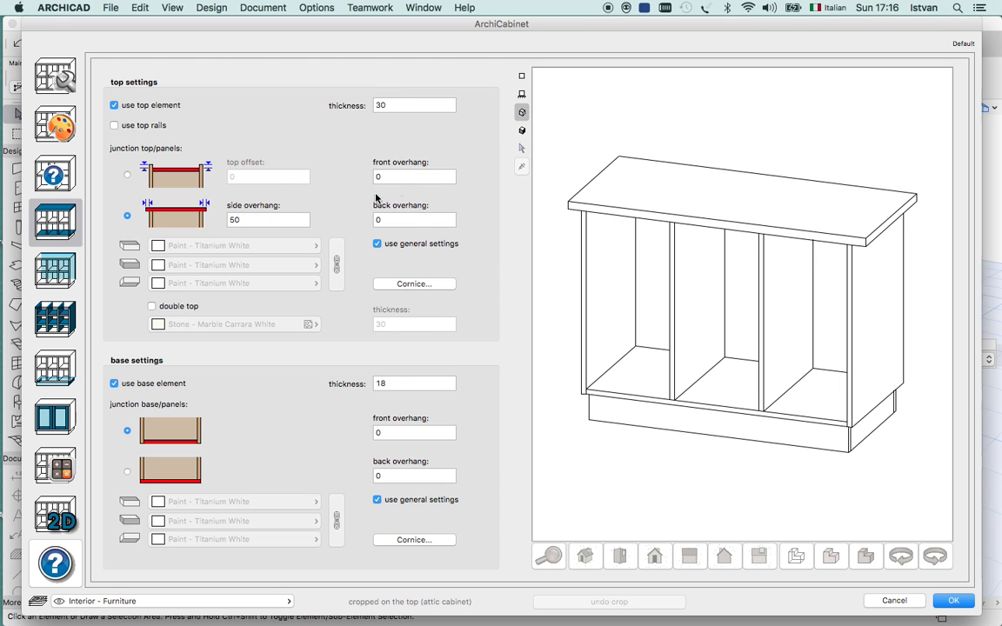
{"action": "left_click", "coordinate": [412, 220]}
Change the top/panels junction so the top sits between the side panels, with a top offset of 60.
{"action": "left_click", "coordinate": [128, 177]}
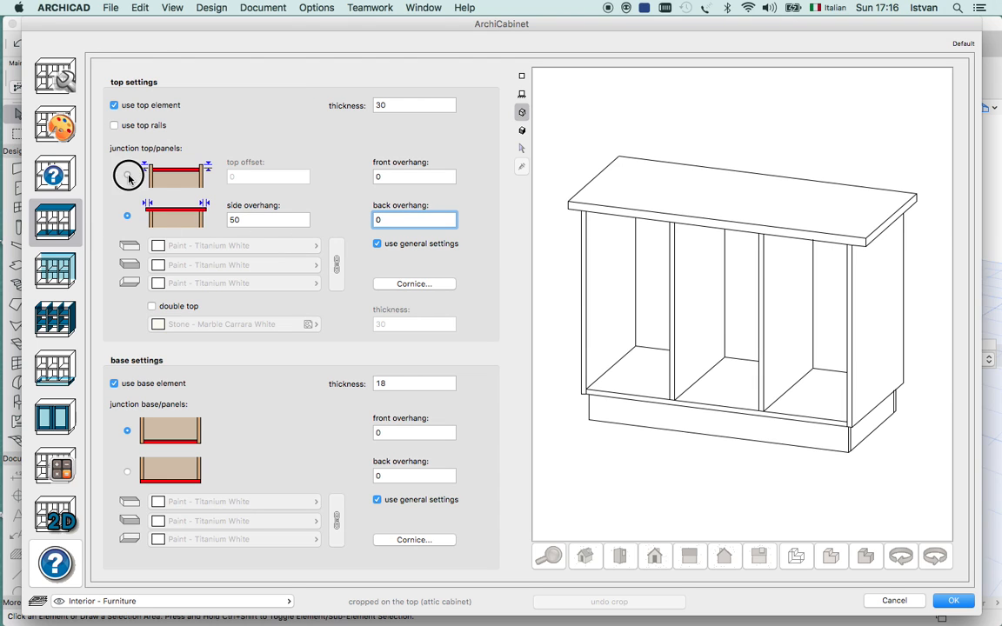
{"action": "left_click", "coordinate": [246, 179]}
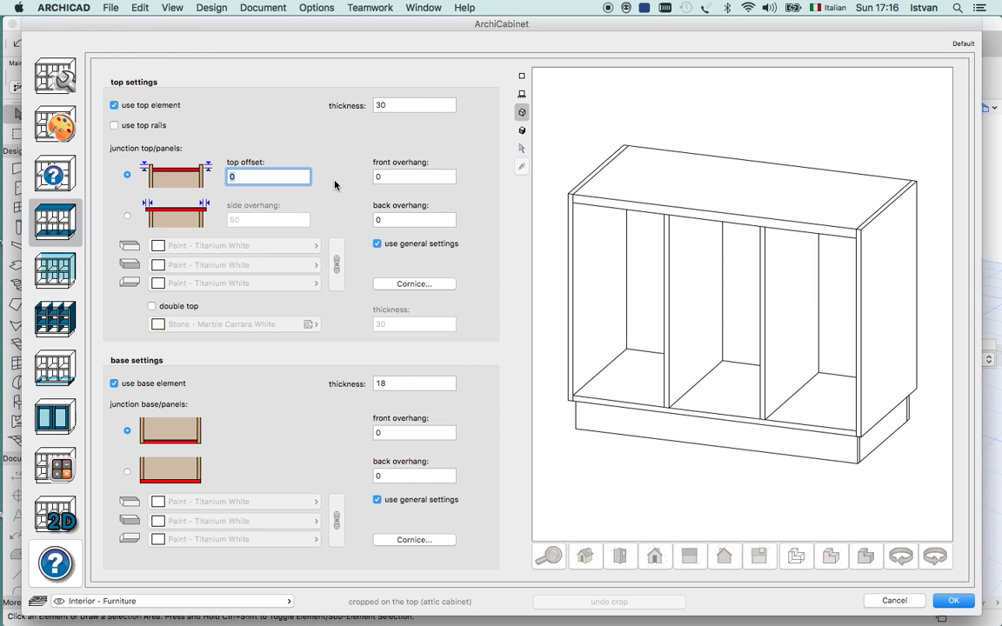
{"action": "type", "text": "6"}
Set the front overhang of the top element to 20.
{"action": "left_click", "coordinate": [402, 176]}
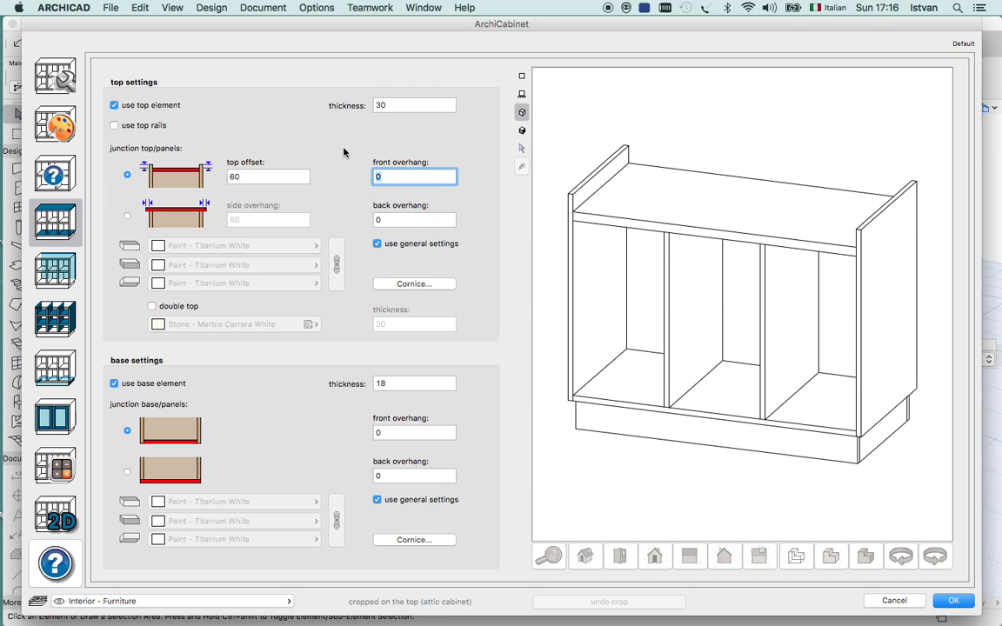
{"action": "type", "text": "2"}
{"action": "key", "text": "Tab"}
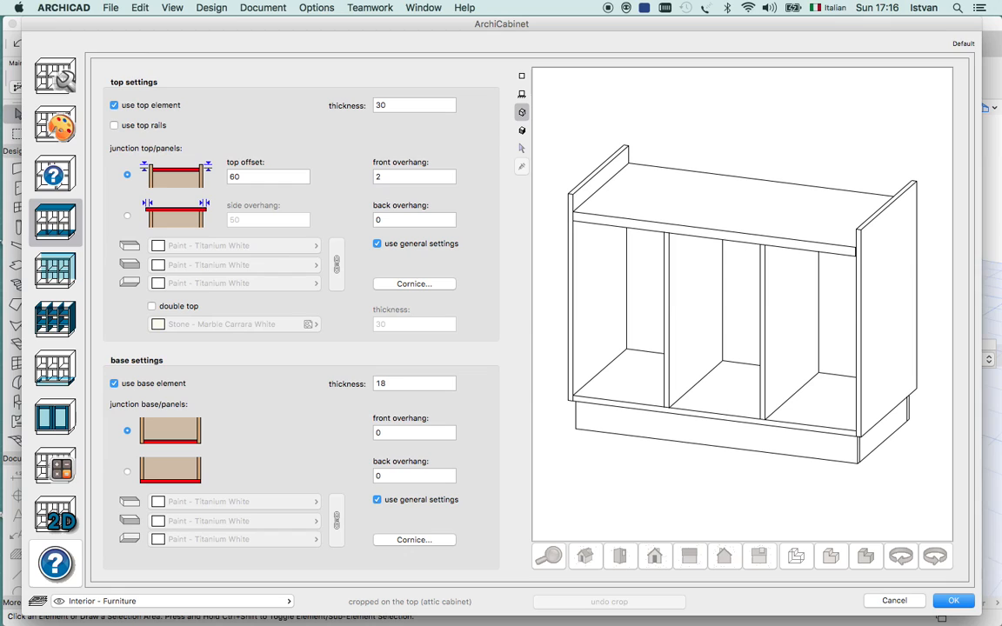
{"action": "left_click", "coordinate": [402, 176]}
{"action": "type", "text": "0"}
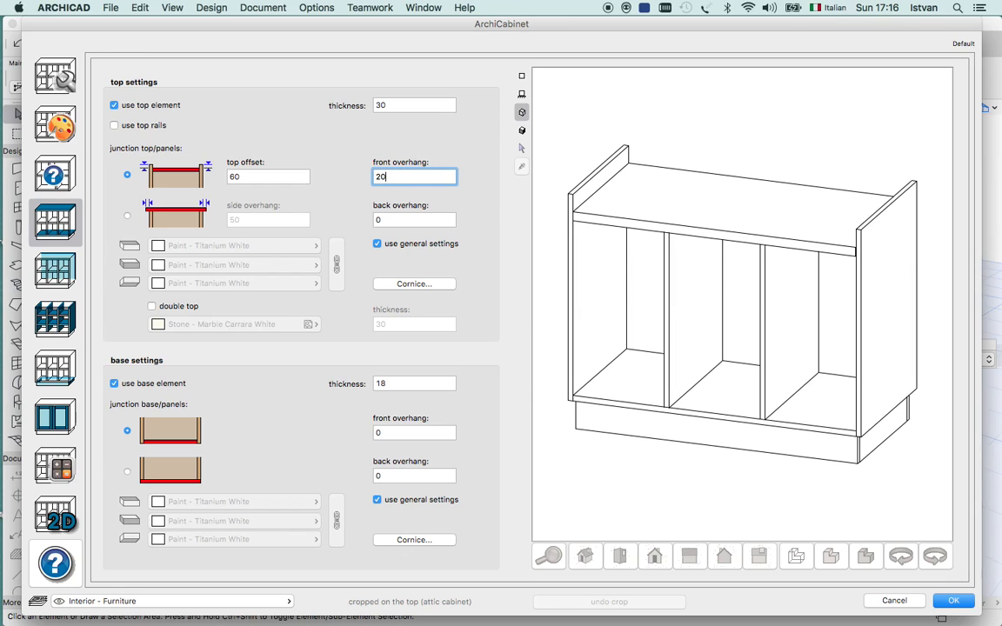
{"action": "key", "text": "Tab"}
{"action": "left_click", "coordinate": [414, 220]}
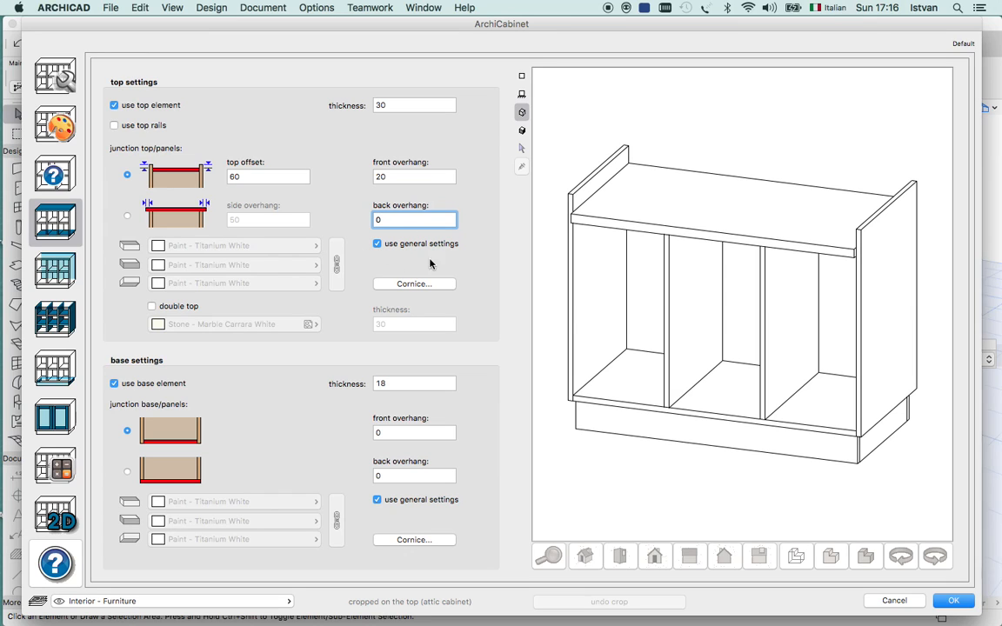
Turn off the general surface settings for the top element and set its outside surface to Wood - Walnut Vertical.
{"action": "left_click", "coordinate": [376, 244]}
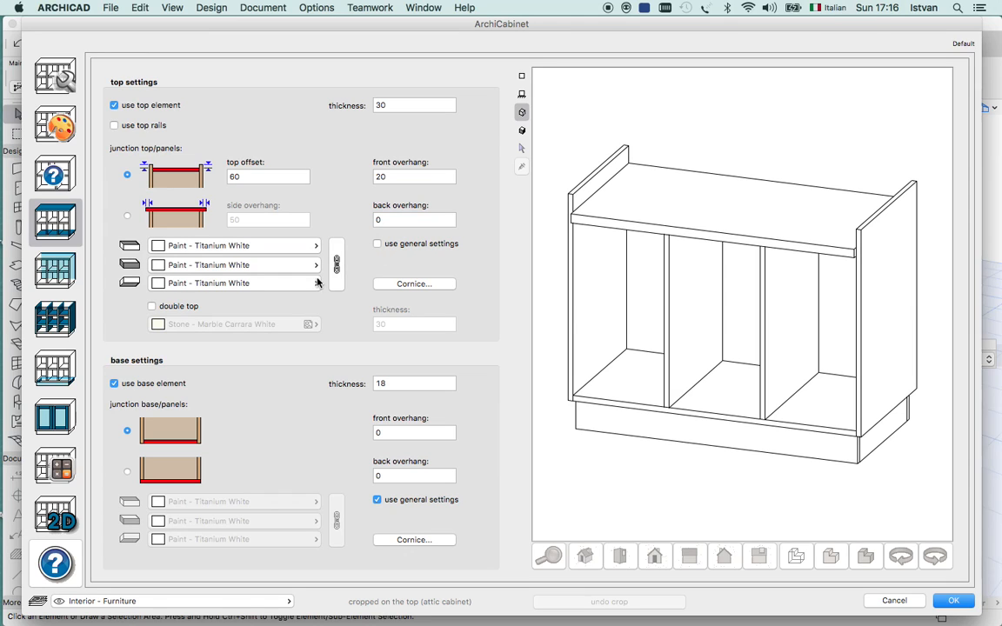
{"action": "left_click", "coordinate": [309, 247]}
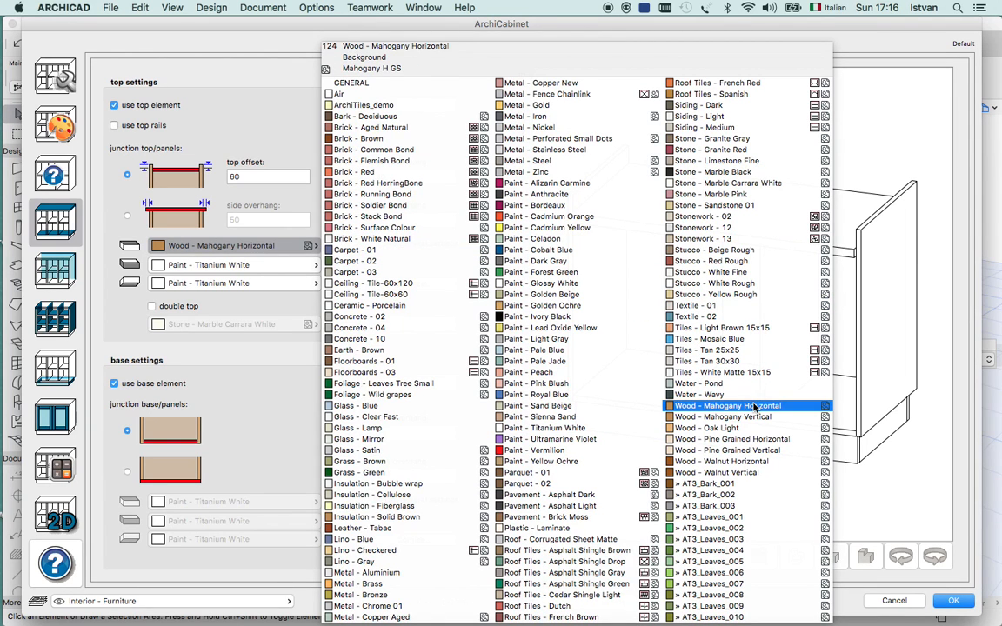
{"action": "left_click", "coordinate": [753, 472]}
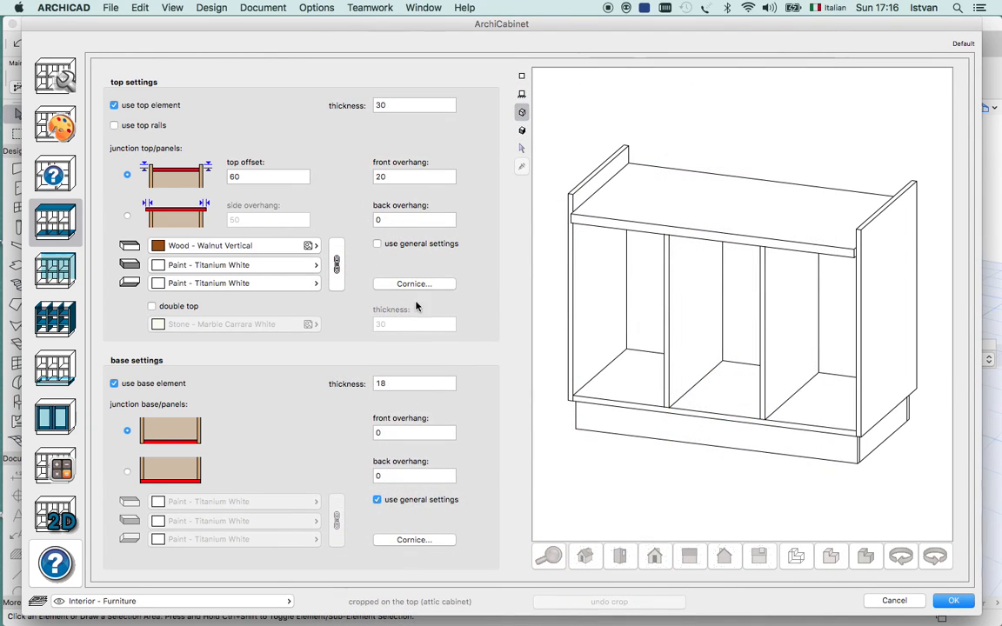
Set the underside surface of the top element to Metal - Zinc and its front overhang to 0.
{"action": "left_click", "coordinate": [317, 283]}
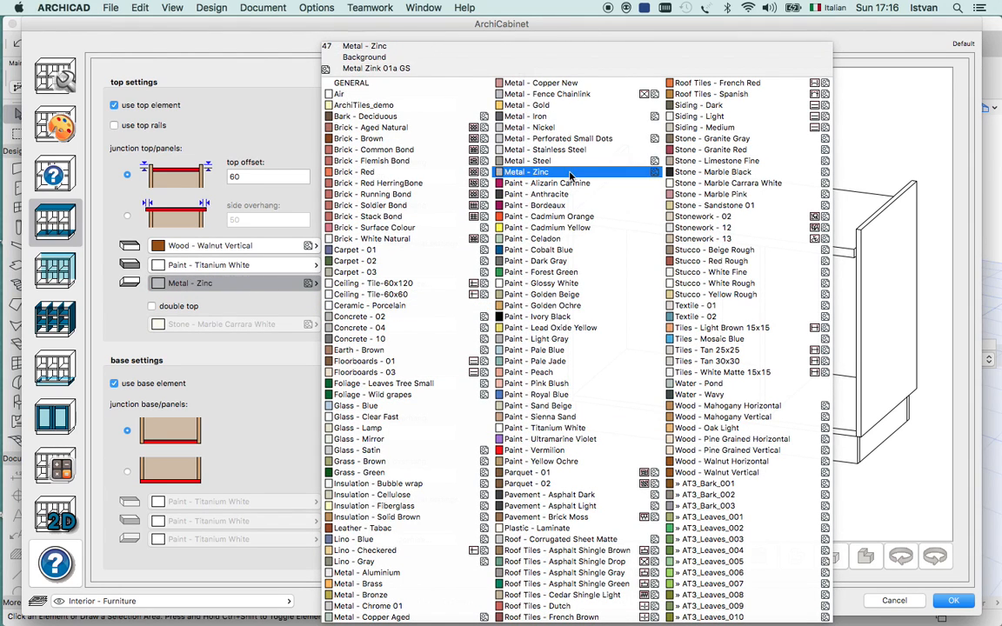
{"action": "left_click", "coordinate": [527, 172]}
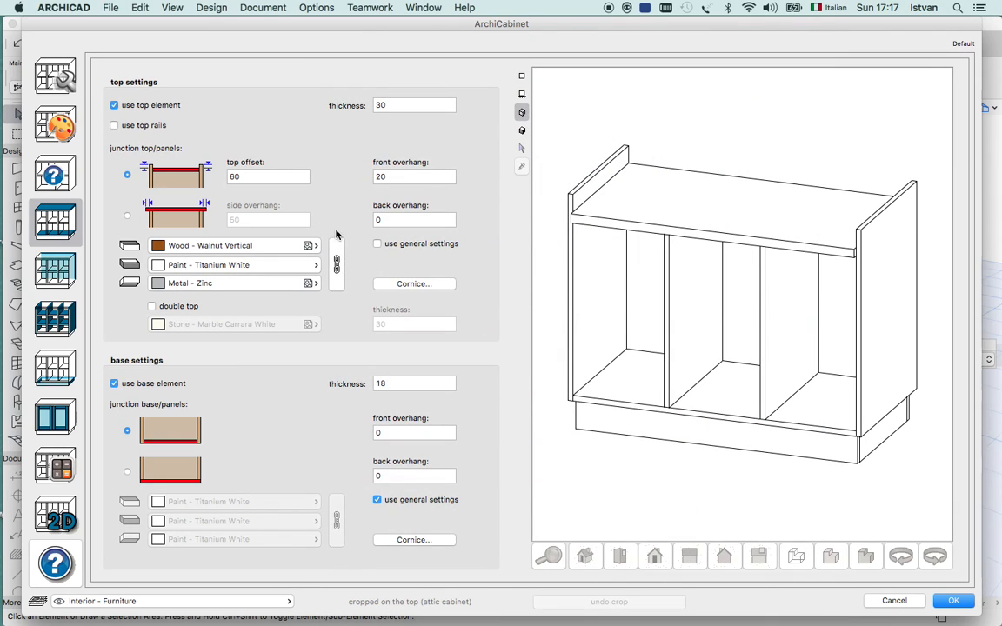
{"action": "double_click", "coordinate": [394, 176]}
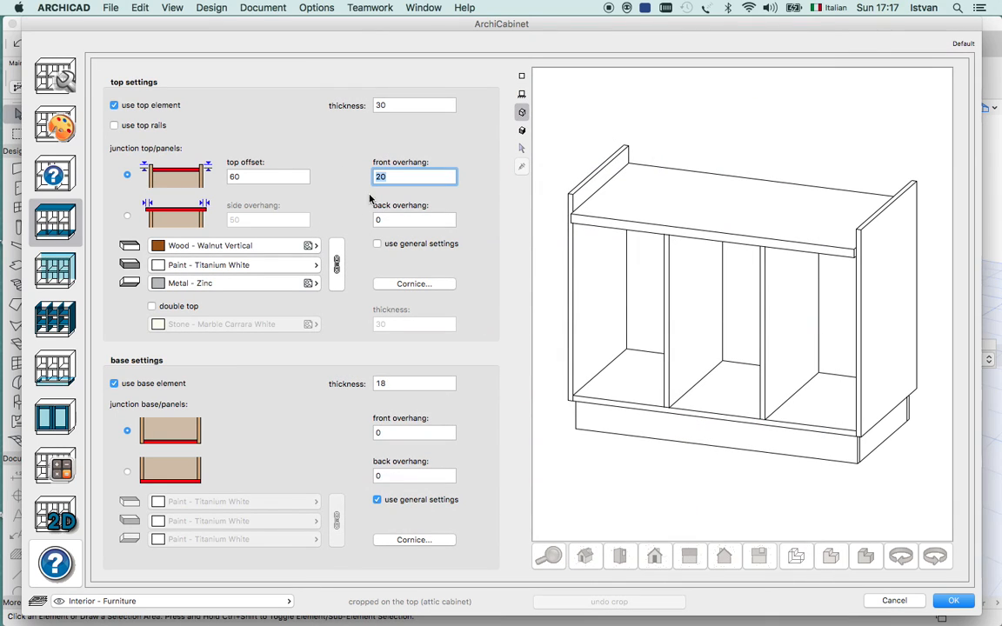
{"action": "type", "text": "0"}
{"action": "left_click", "coordinate": [420, 220]}
Change the top/panels junction so the top rests over the side panels, with a side overhang of 0.
{"action": "left_click", "coordinate": [127, 217]}
{"action": "double_click", "coordinate": [233, 218]}
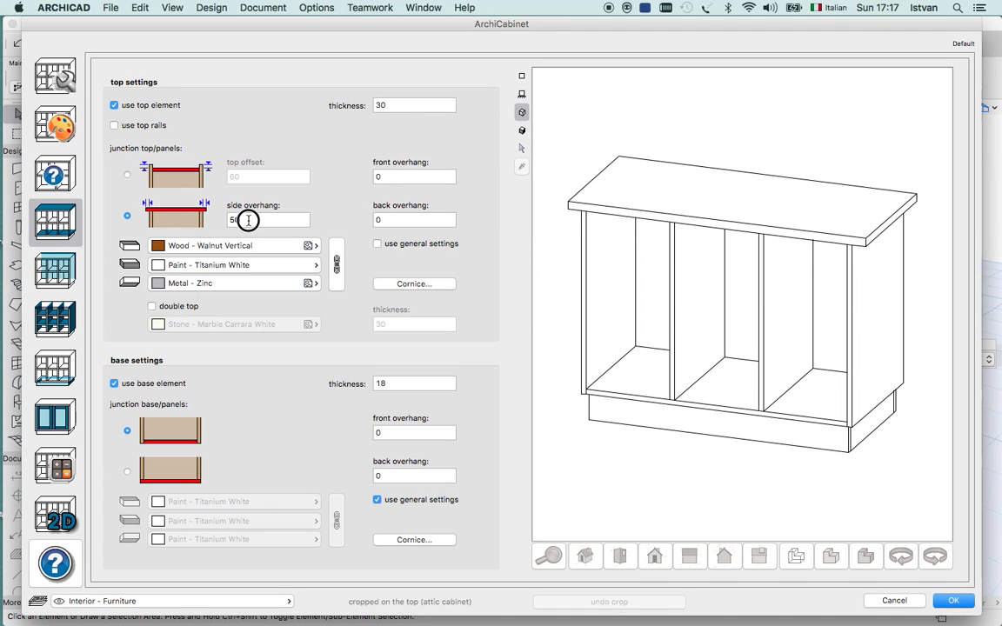
{"action": "type", "text": "0"}
{"action": "left_click", "coordinate": [399, 221]}
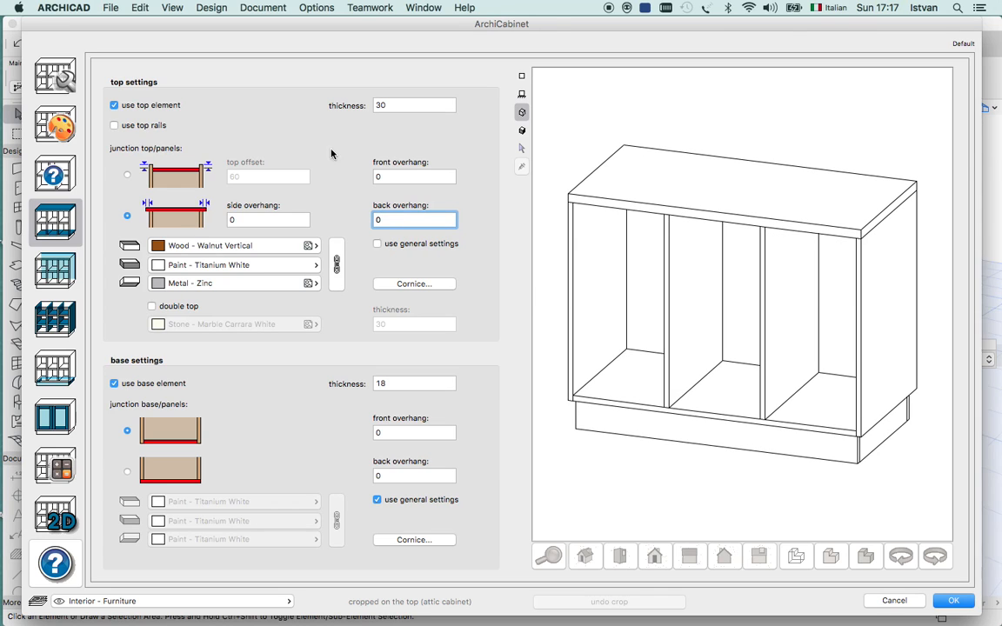
Enable the double top and set its surface to Paint - Cadmium Yellow.
{"action": "left_click", "coordinate": [152, 309]}
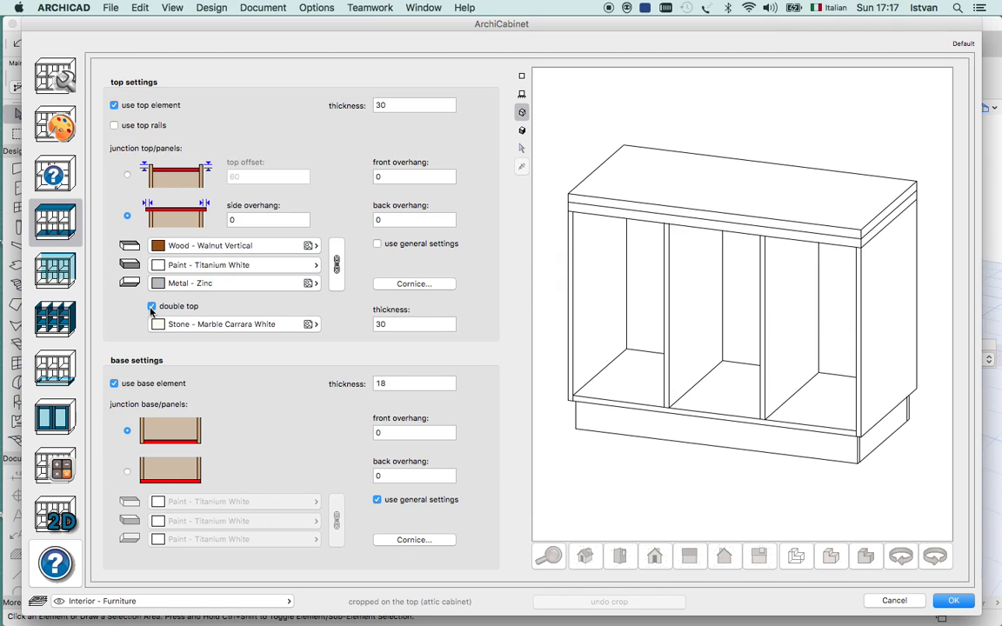
{"action": "left_click", "coordinate": [152, 307]}
{"action": "left_click", "coordinate": [152, 307]}
{"action": "left_click", "coordinate": [306, 329]}
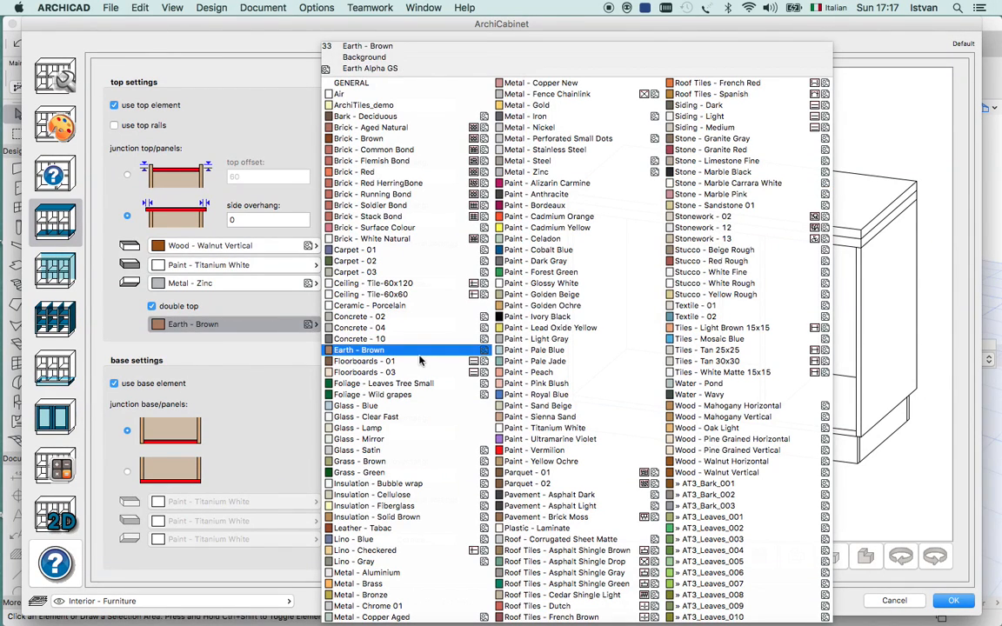
{"action": "left_click", "coordinate": [591, 228]}
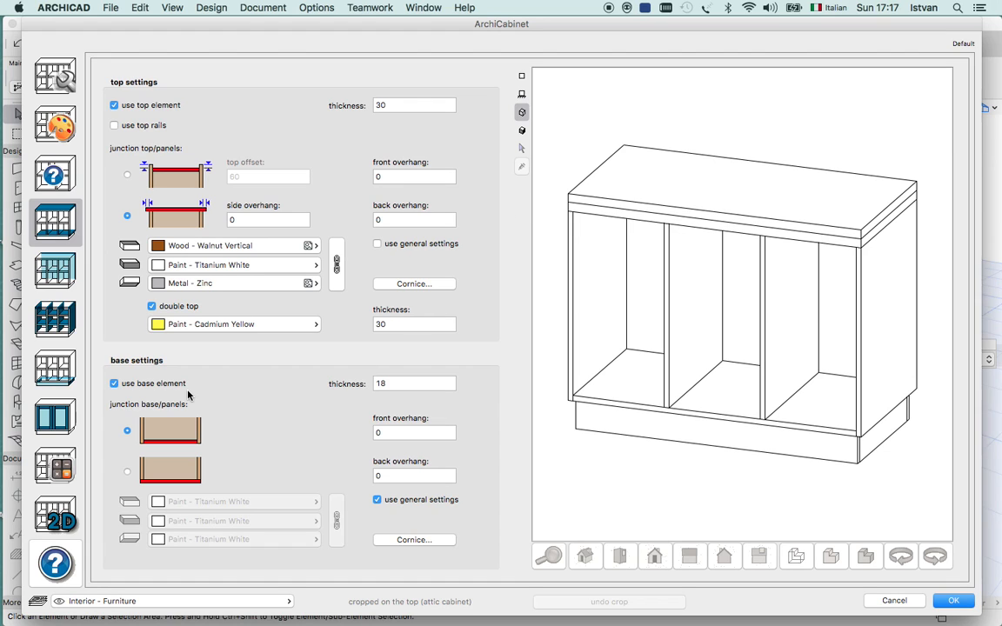
Try the cabinet without its base element and with the base running under the side panels, restoring the original configuration.
{"action": "left_click", "coordinate": [115, 384]}
{"action": "left_click", "coordinate": [115, 384]}
{"action": "left_click", "coordinate": [114, 385]}
{"action": "left_click", "coordinate": [114, 384]}
{"action": "left_click", "coordinate": [115, 384]}
{"action": "left_click", "coordinate": [114, 385]}
{"action": "left_click", "coordinate": [127, 472]}
{"action": "left_click", "coordinate": [127, 431]}
Set the front overhang of the base element to 30 and turn off its general surface settings.
{"action": "left_click", "coordinate": [407, 433]}
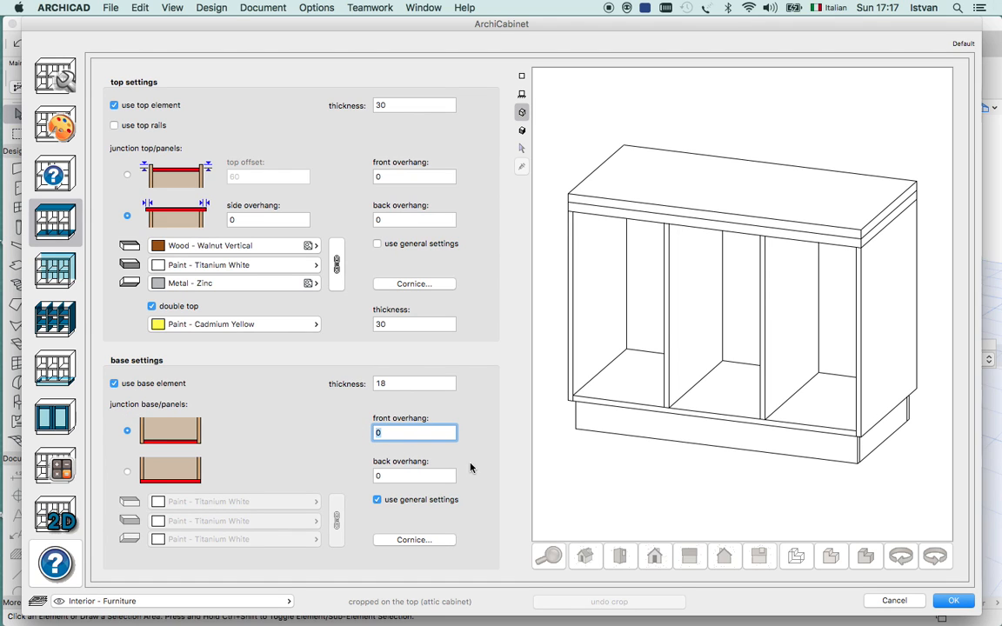
{"action": "type", "text": "30"}
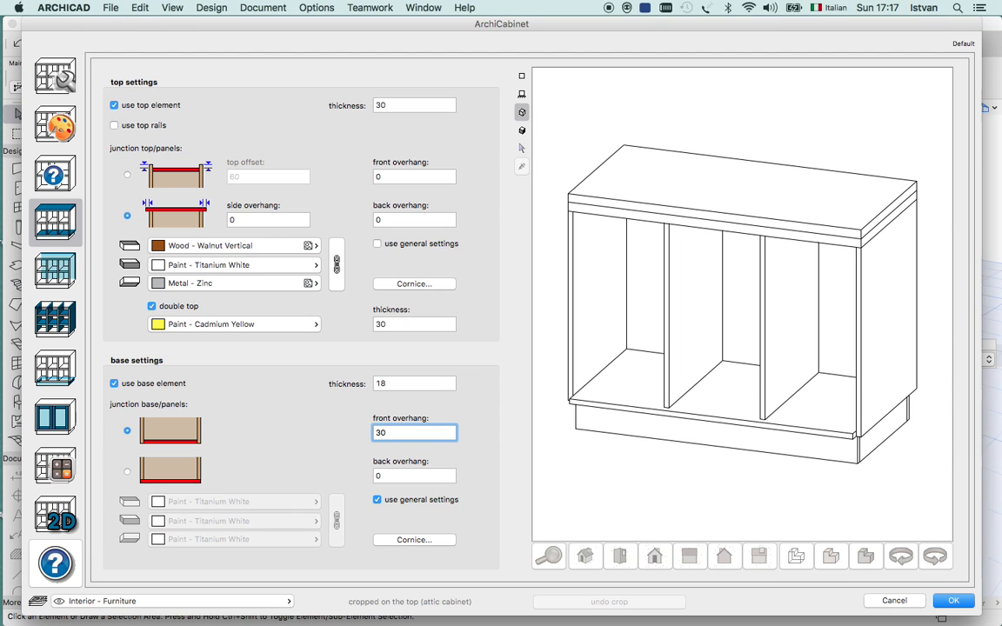
{"action": "key", "text": "Tab"}
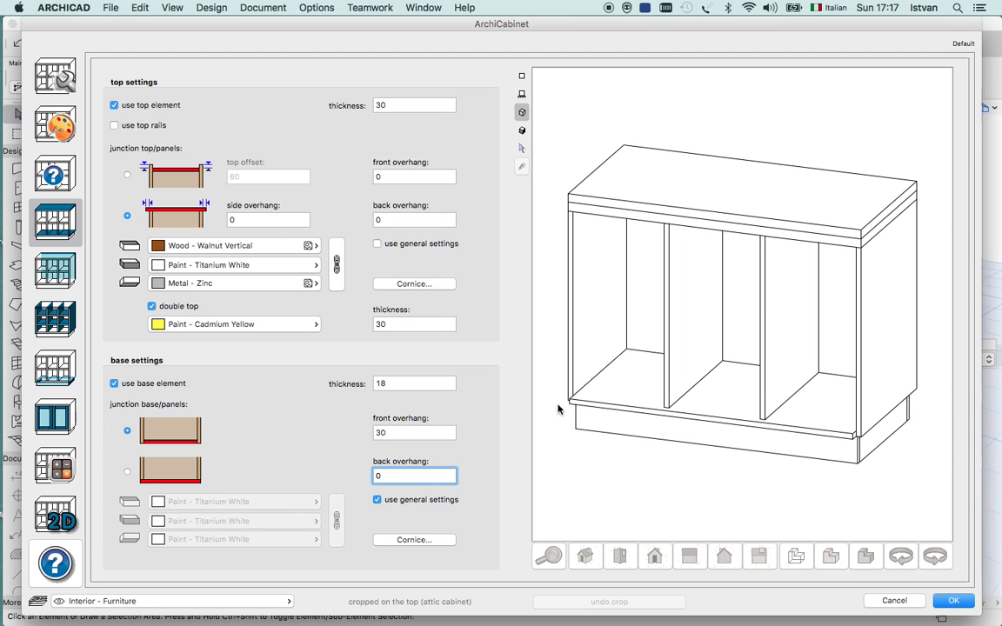
{"action": "left_click", "coordinate": [377, 500]}
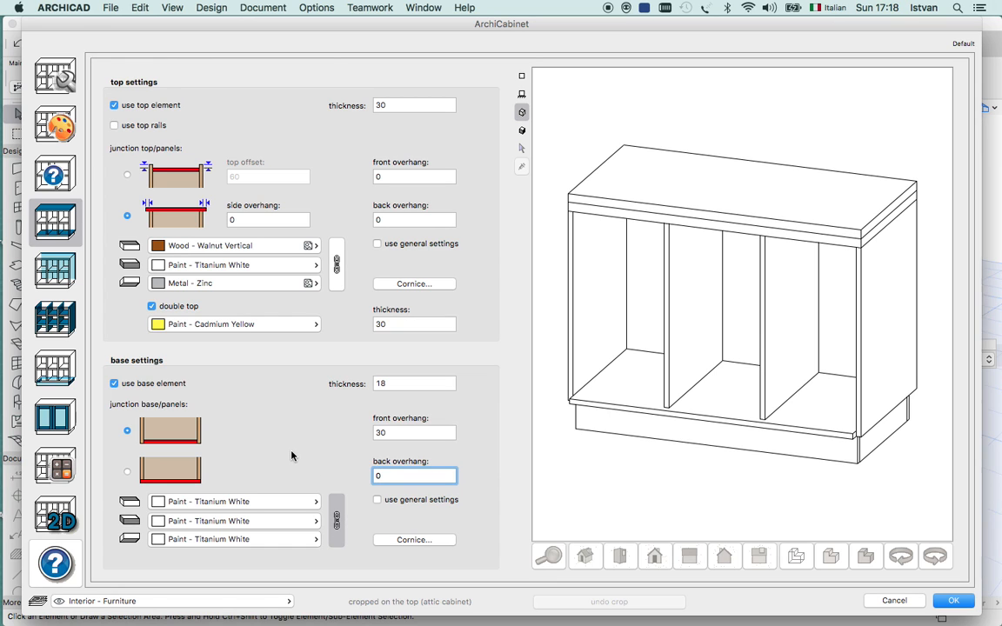
Keep the back panel in use and turn off its general surface settings.
{"action": "left_click", "coordinate": [55, 274]}
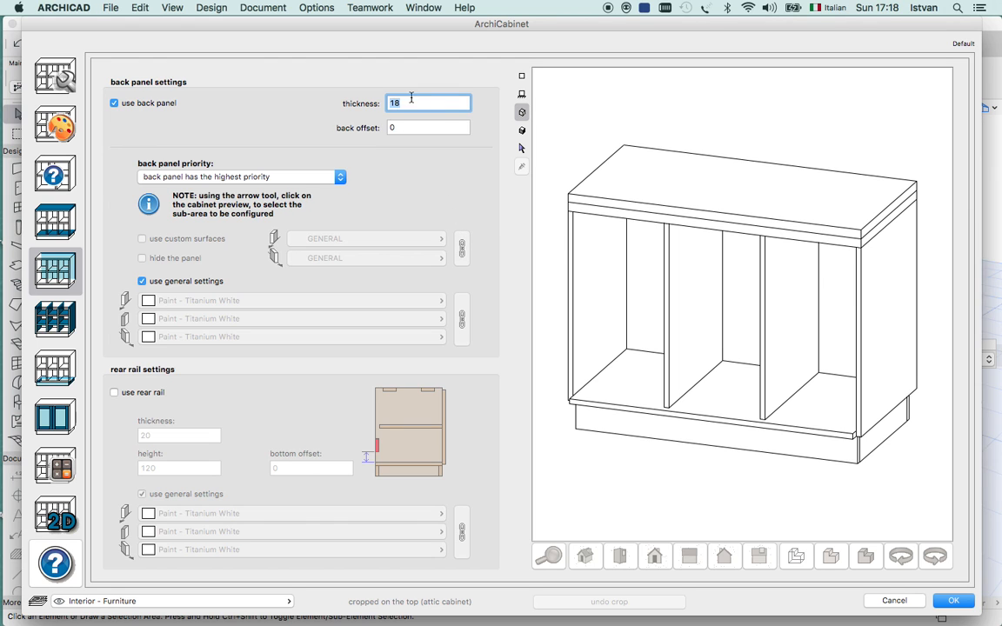
{"action": "left_click", "coordinate": [115, 103]}
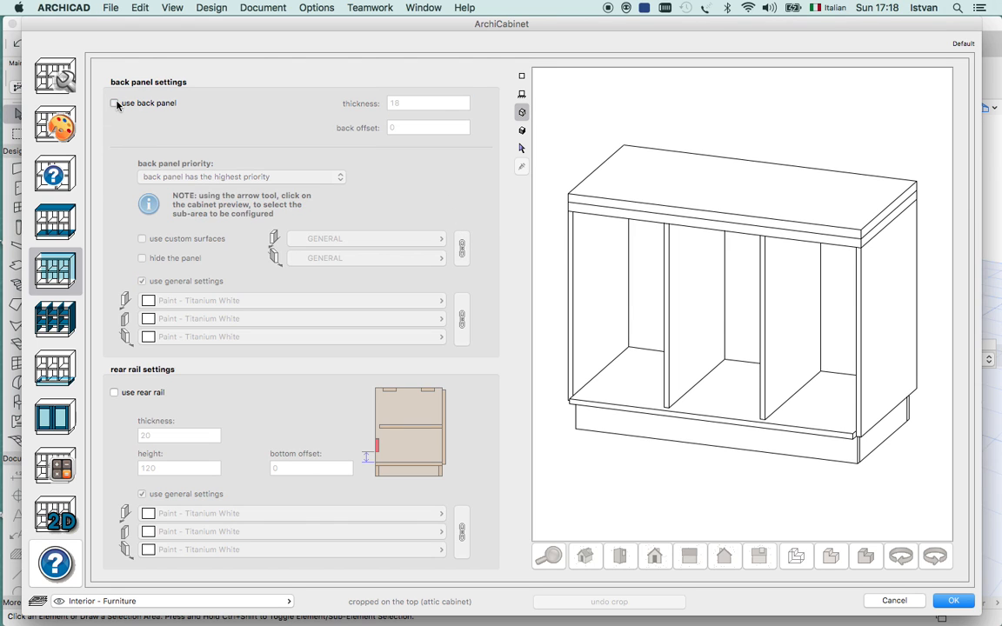
{"action": "left_click", "coordinate": [115, 104]}
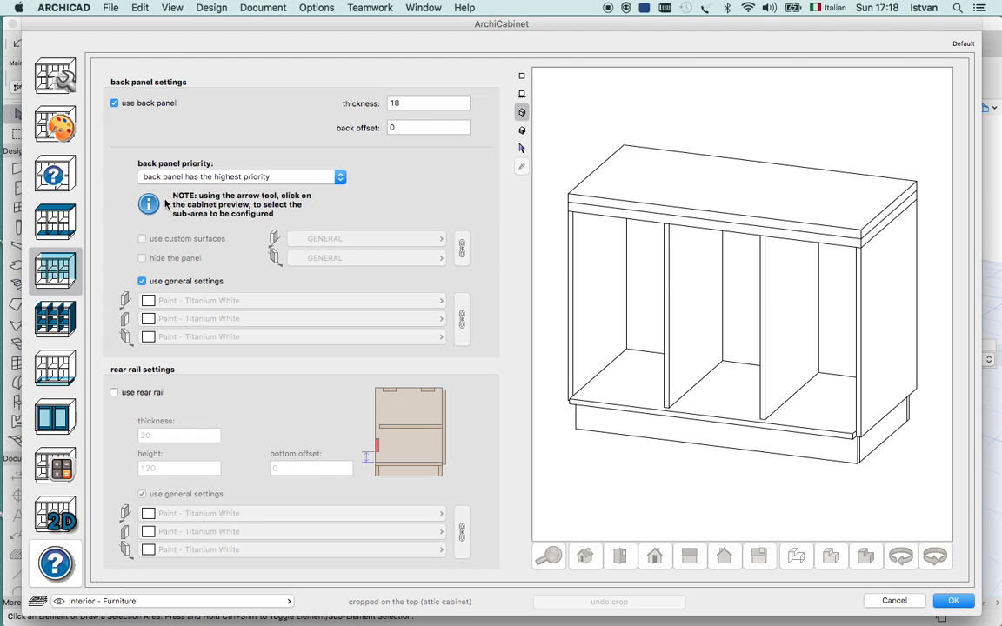
{"action": "left_click", "coordinate": [142, 281]}
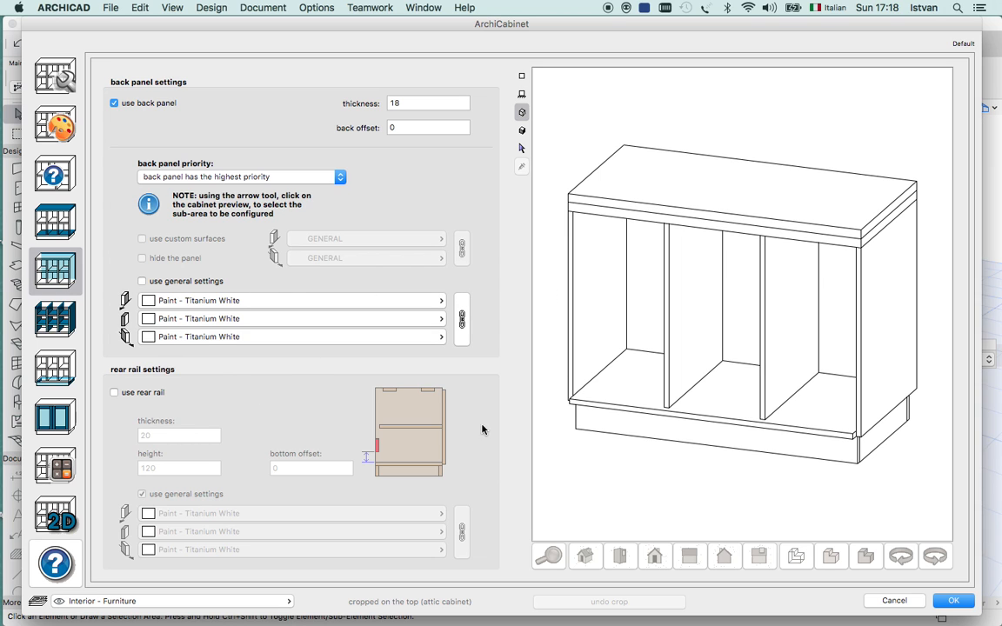
Use a rear rail in place of the back panel.
{"action": "left_click", "coordinate": [115, 393]}
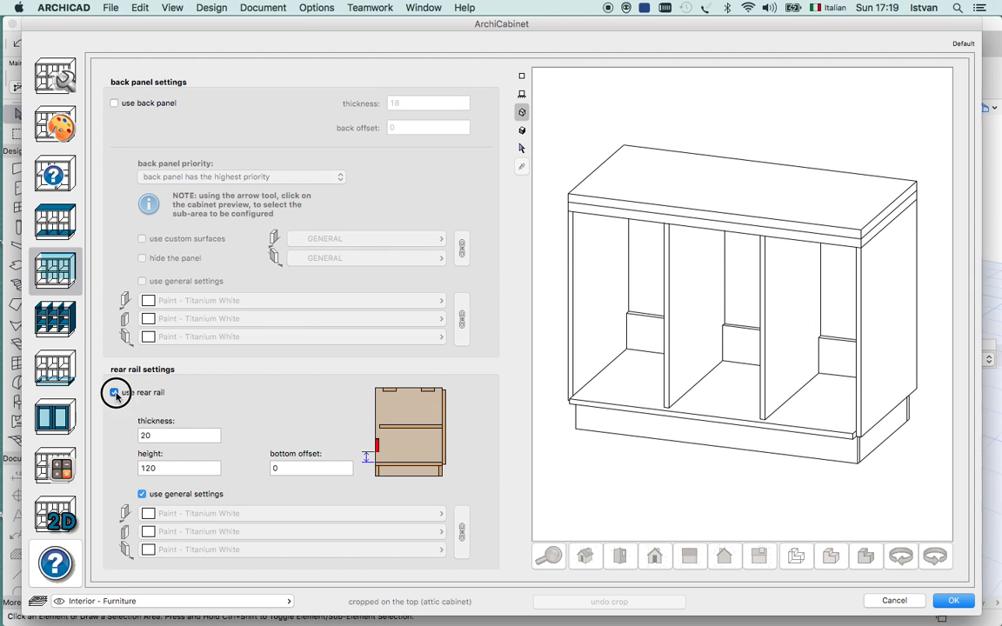
{"action": "left_click", "coordinate": [115, 393]}
{"action": "left_click", "coordinate": [115, 393]}
Try a rear rail thickness of 50 and return it to 20.
{"action": "double_click", "coordinate": [141, 435]}
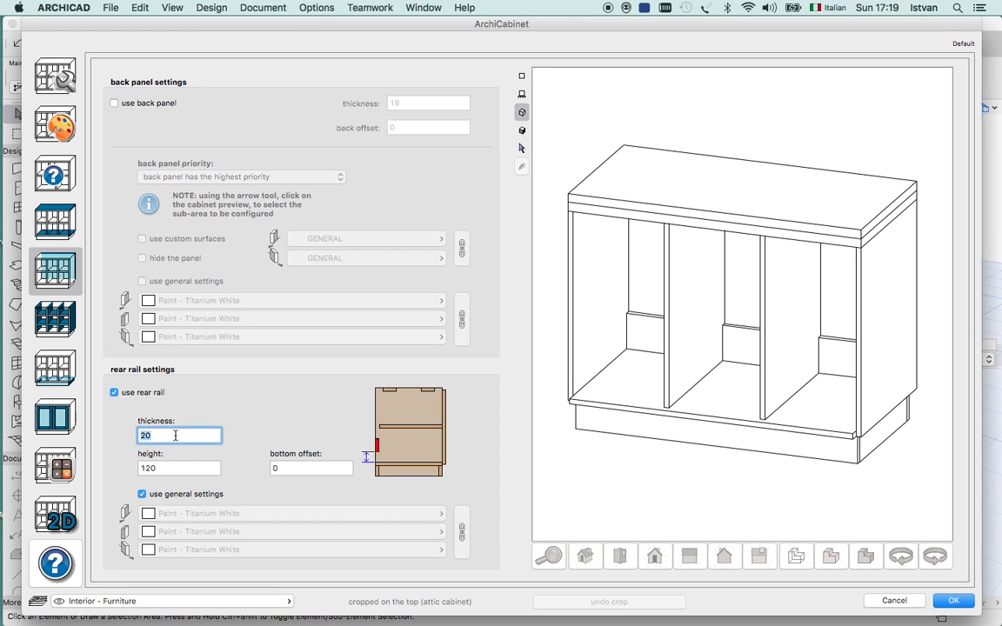
{"action": "type", "text": "50"}
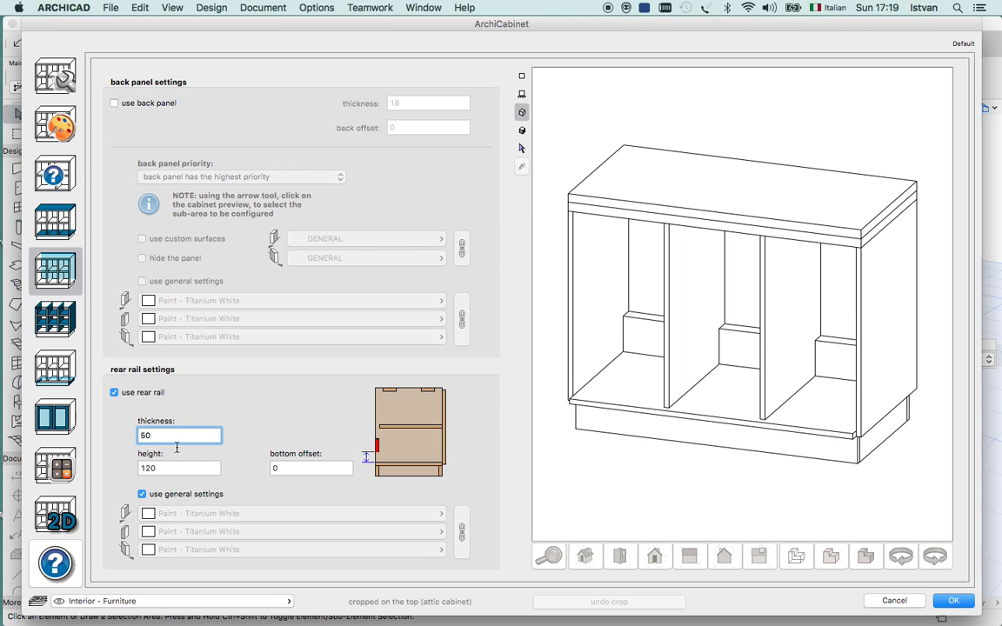
{"action": "left_click_drag", "start_coordinate": [165, 436], "coordinate": [99, 430]}
{"action": "type", "text": "20"}
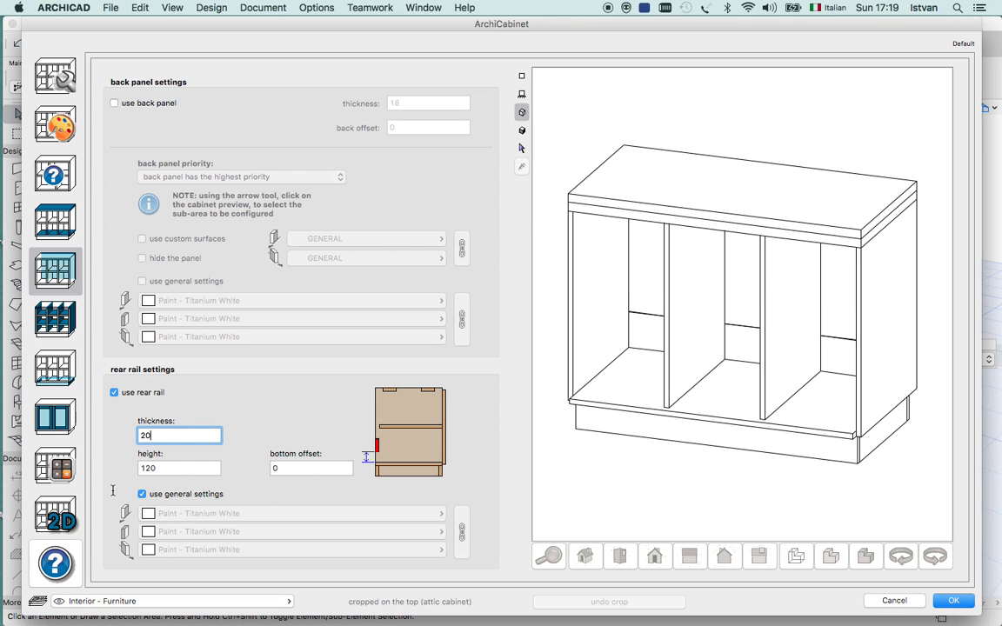
{"action": "left_click", "coordinate": [178, 468]}
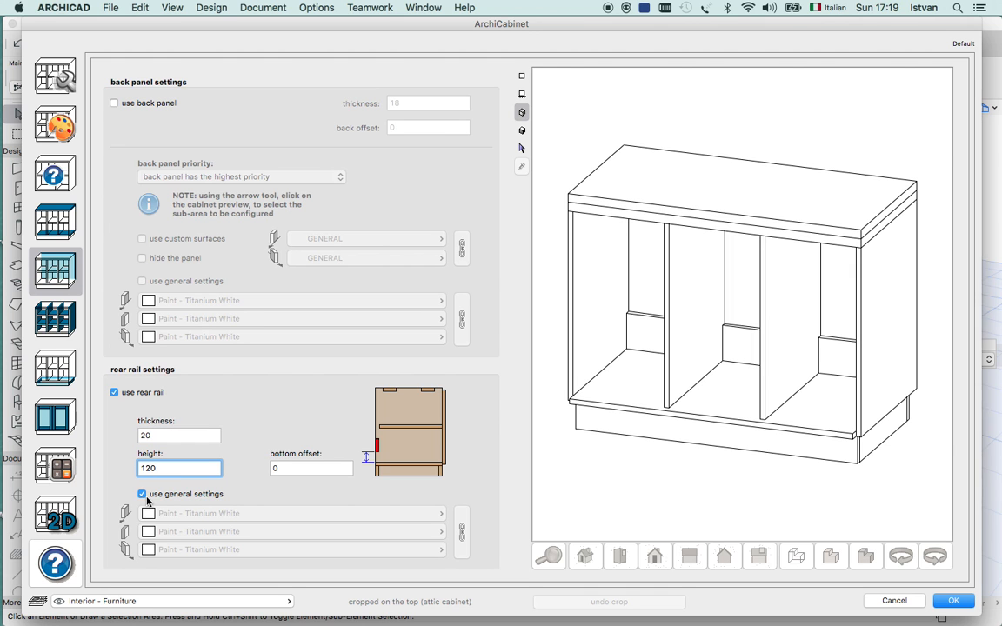
Turn off the general surface settings for the rear rail and check the available surfaces without changing any.
{"action": "left_click", "coordinate": [144, 495]}
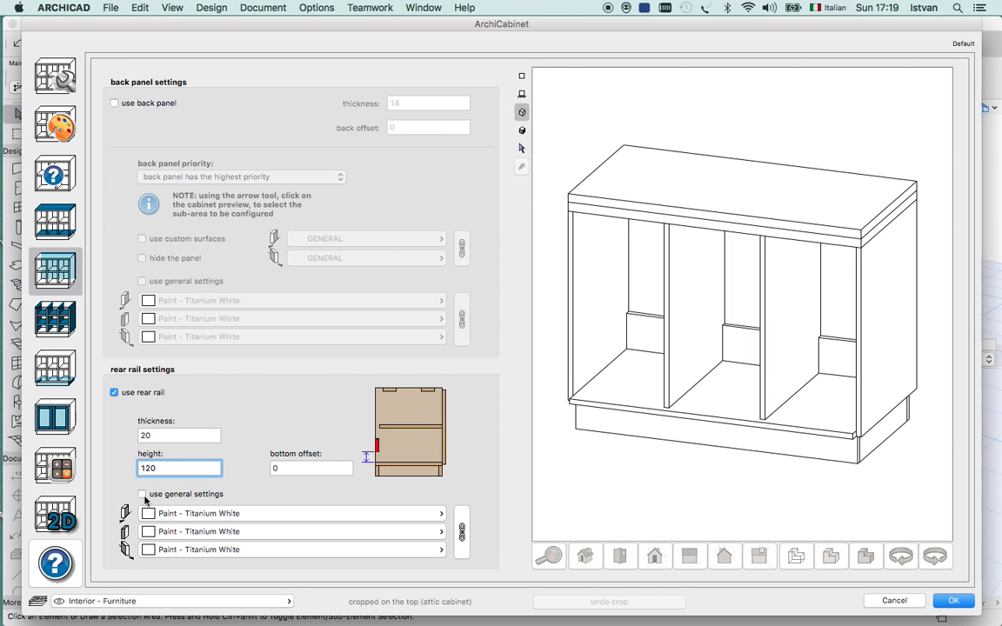
{"action": "left_click", "coordinate": [404, 514]}
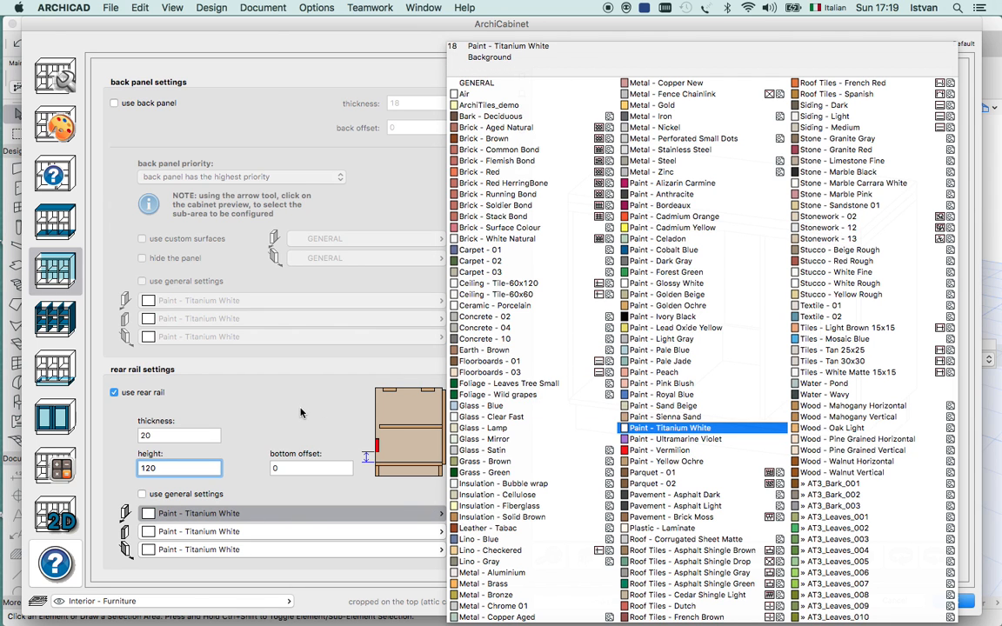
{"action": "left_click", "coordinate": [344, 402]}
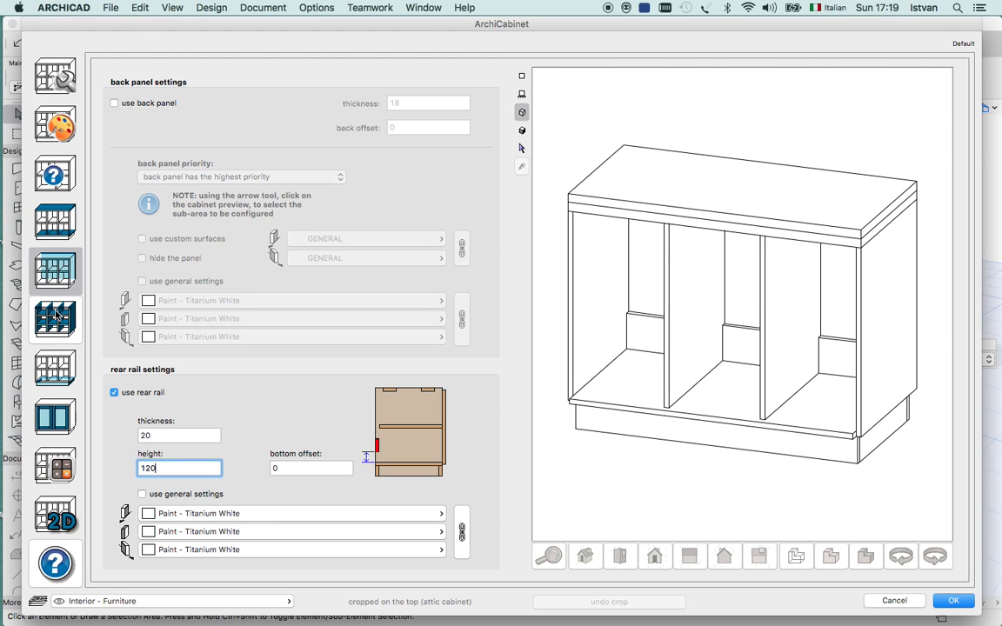
Set the thickness of the side panels to 30.
{"action": "left_click", "coordinate": [55, 315]}
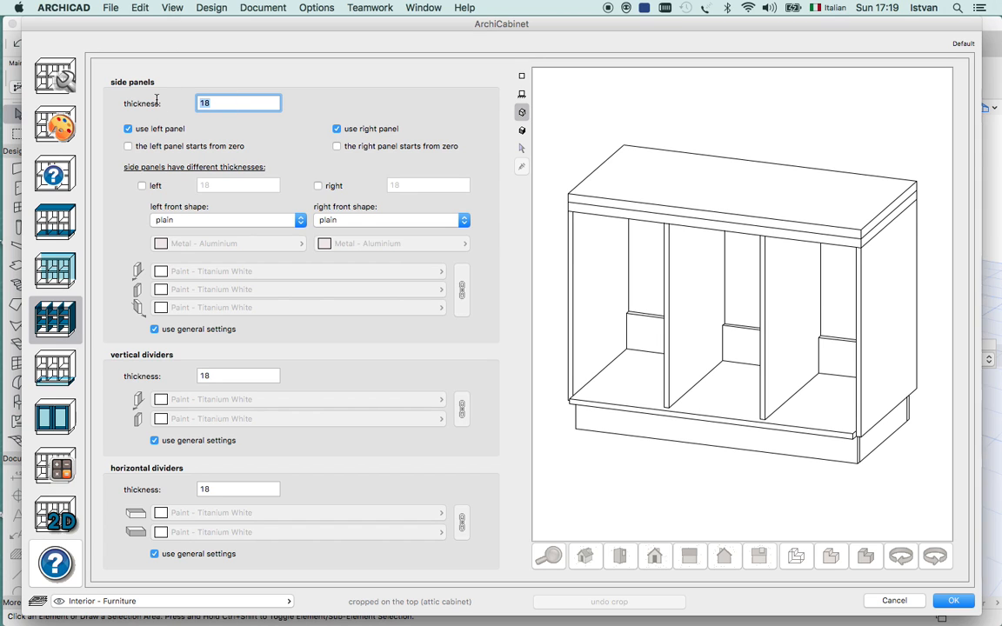
{"action": "type", "text": "30"}
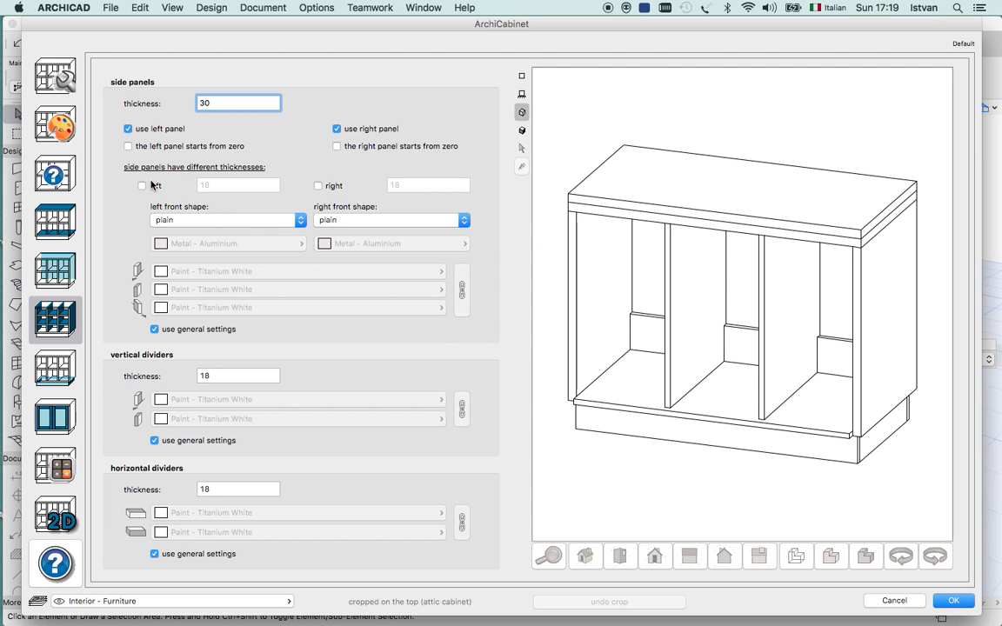
Test the cabinet with the side panels switched off, leaving the left panel in use and the right one removed.
{"action": "left_click", "coordinate": [128, 129]}
{"action": "left_click", "coordinate": [127, 129]}
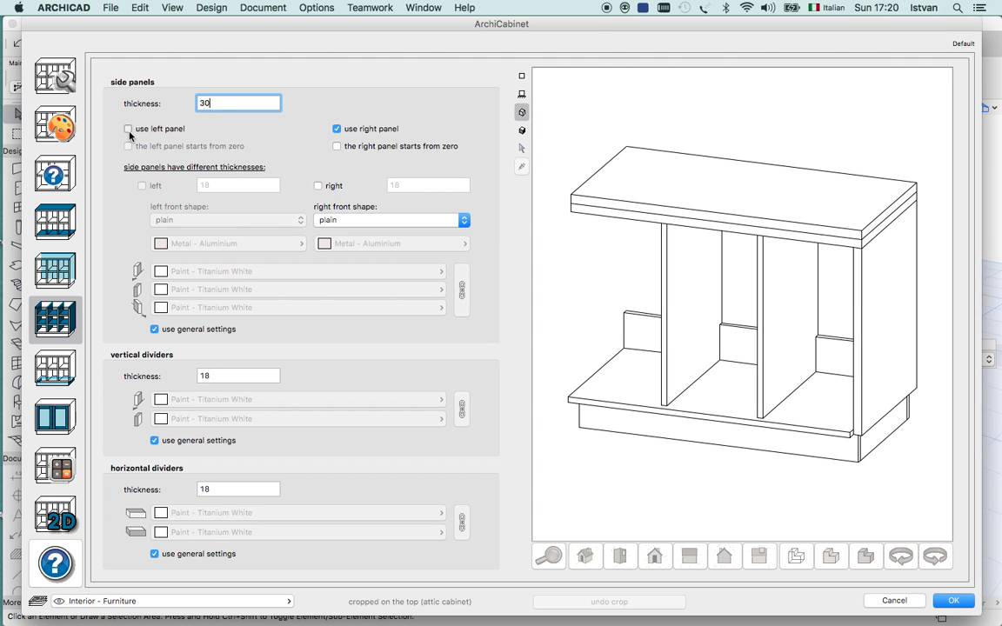
{"action": "left_click", "coordinate": [338, 129]}
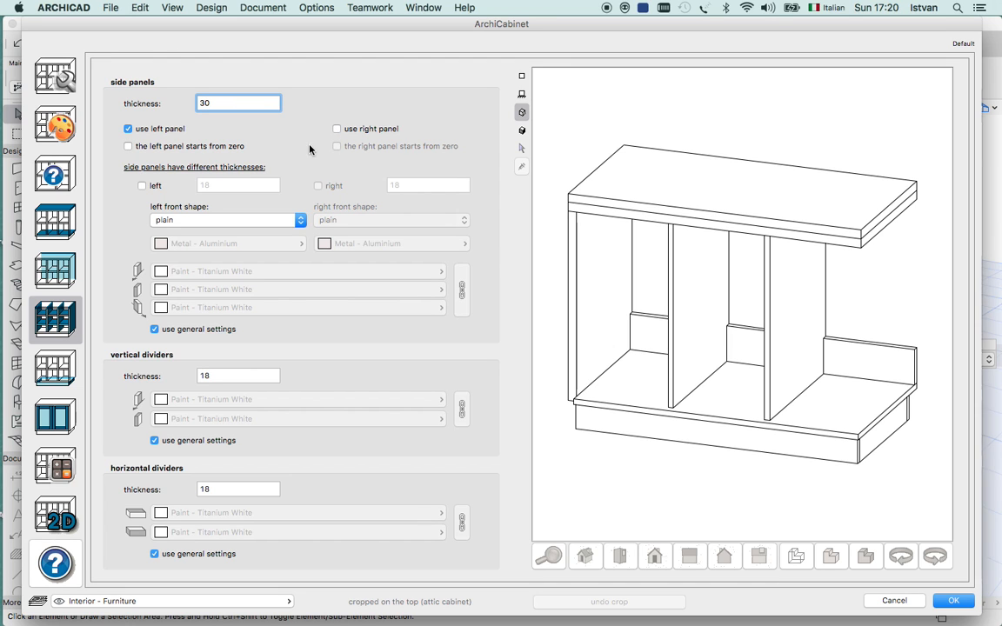
{"action": "left_click", "coordinate": [128, 130]}
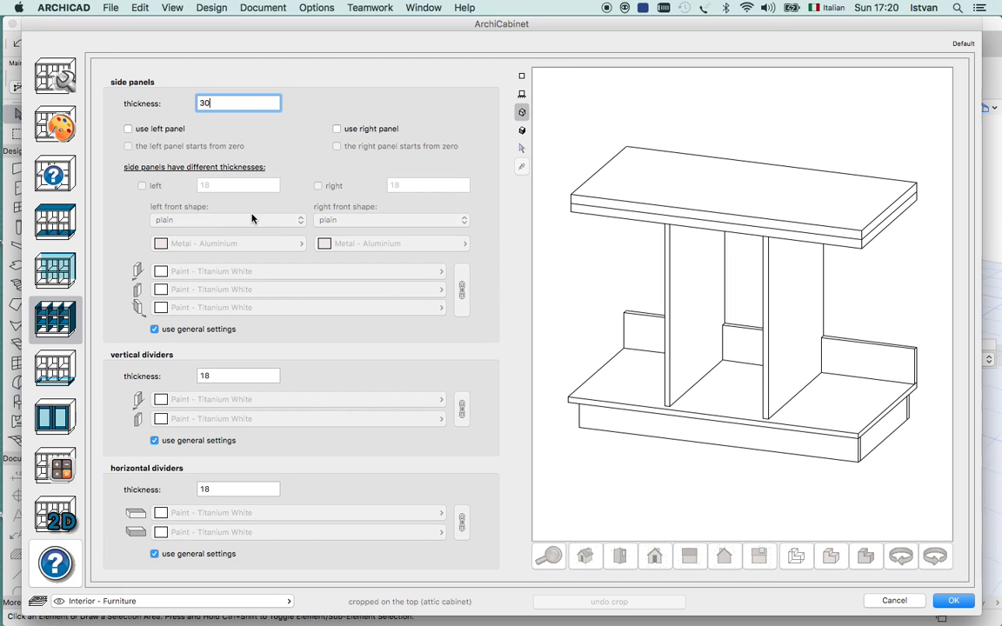
{"action": "left_click", "coordinate": [128, 128]}
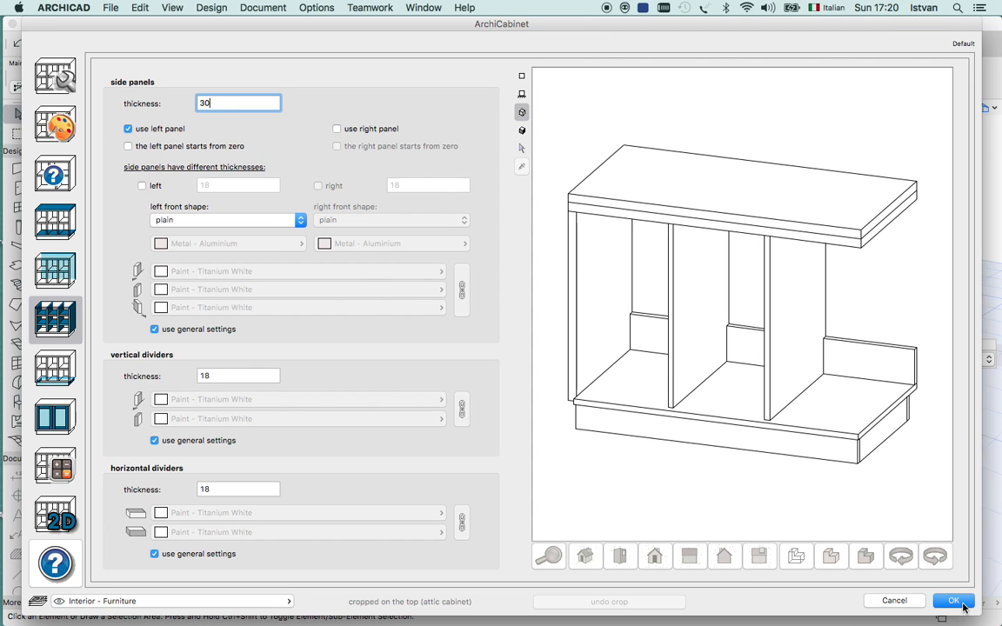
Confirm the cabinet settings and place a row of the configured cabinets in 3D behind the existing grey row.
{"action": "left_click", "coordinate": [955, 600]}
{"action": "left_click", "coordinate": [197, 410]}
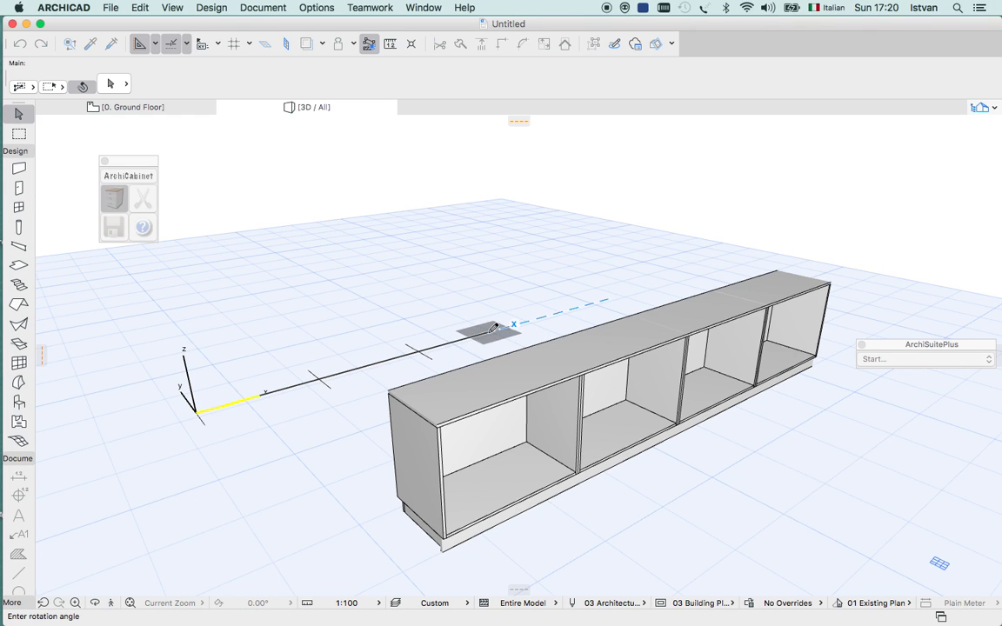
{"action": "left_click", "coordinate": [649, 285]}
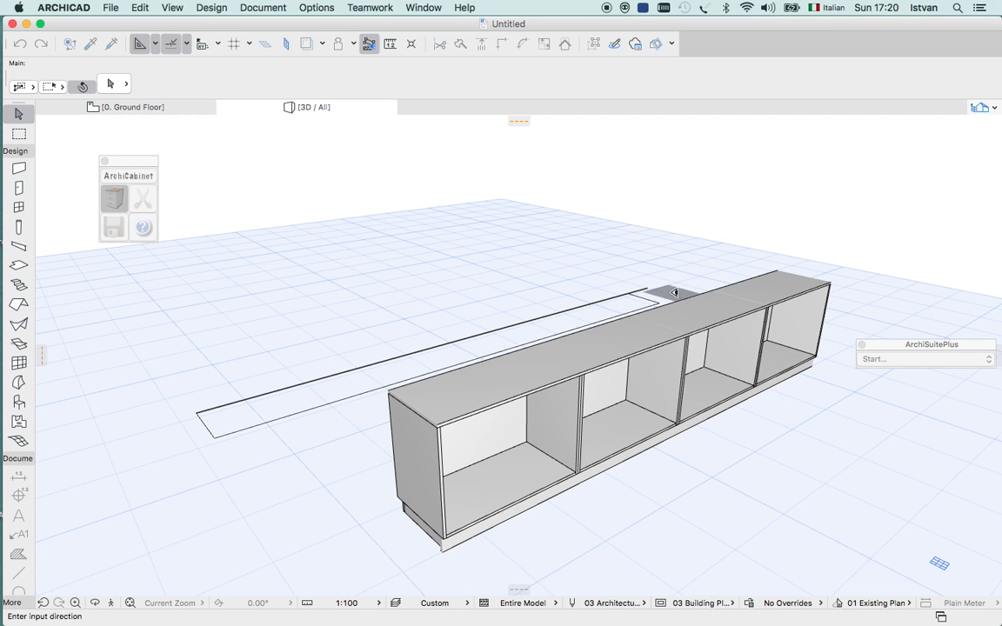
{"action": "left_click", "coordinate": [675, 292]}
Move the first cabinet of the new row forward, away from the rest of the row.
{"action": "left_click_drag", "start_coordinate": [278, 458], "coordinate": [147, 426]}
{"action": "left_click", "coordinate": [270, 365]}
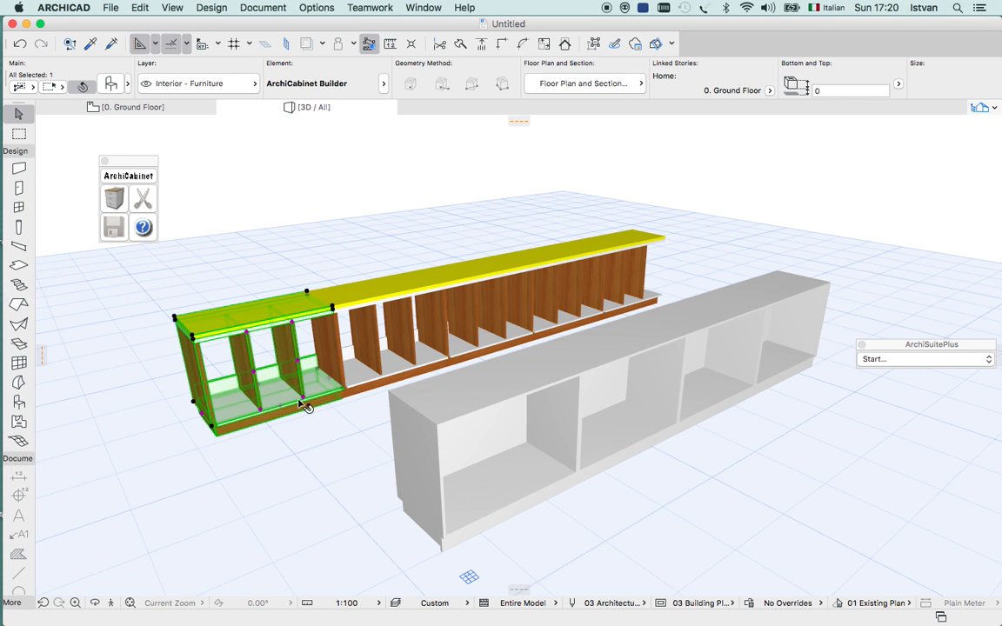
{"action": "left_click", "coordinate": [275, 362]}
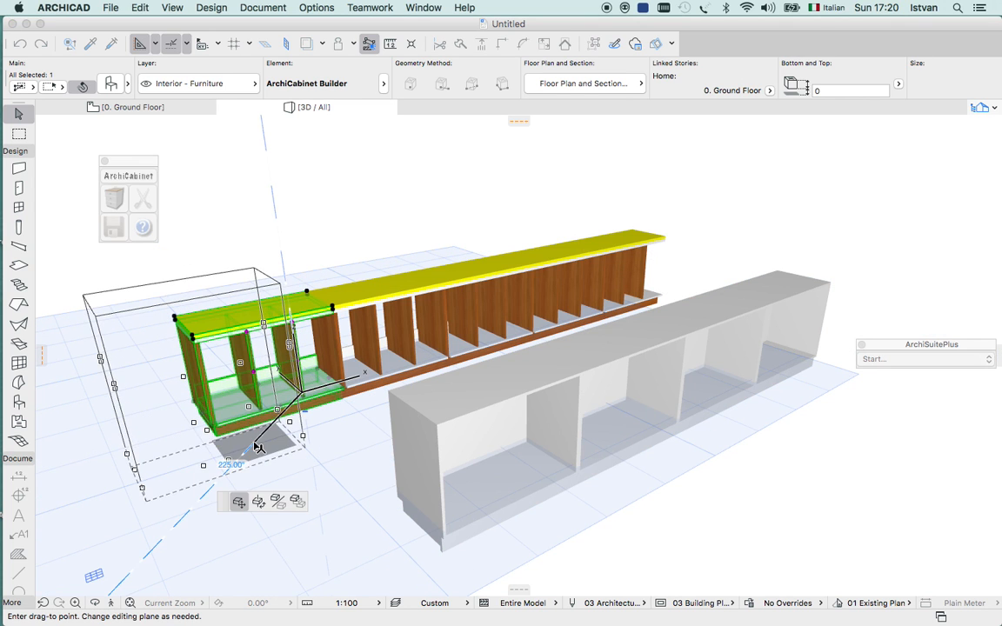
{"action": "left_click", "coordinate": [237, 406]}
{"action": "left_click", "coordinate": [326, 513]}
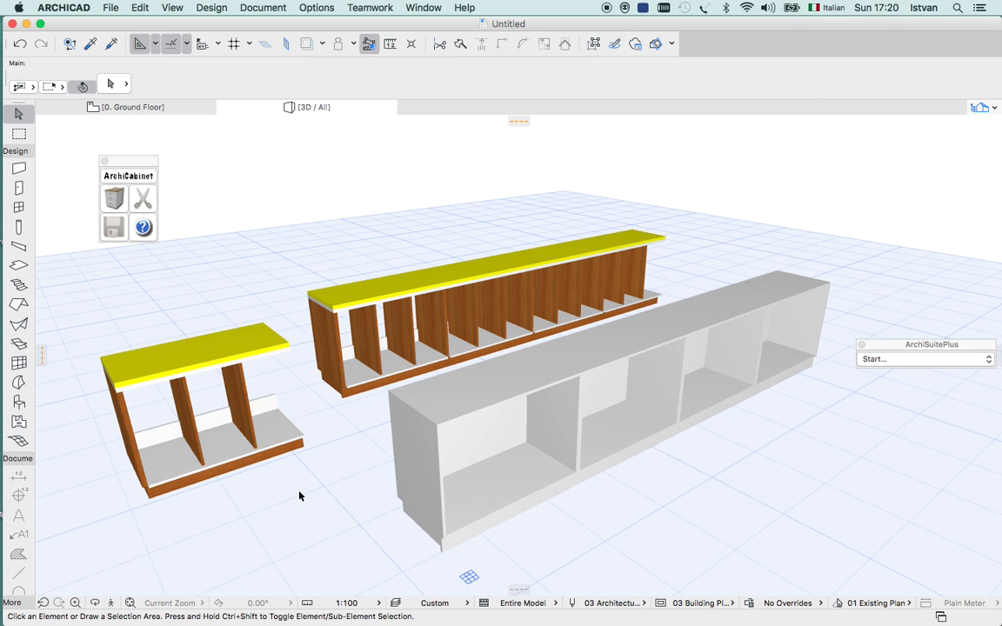
Reopen the cabinet configuration and enable the right side panel, showing the cabinet preview as a 3D line view.
{"action": "left_click", "coordinate": [106, 266]}
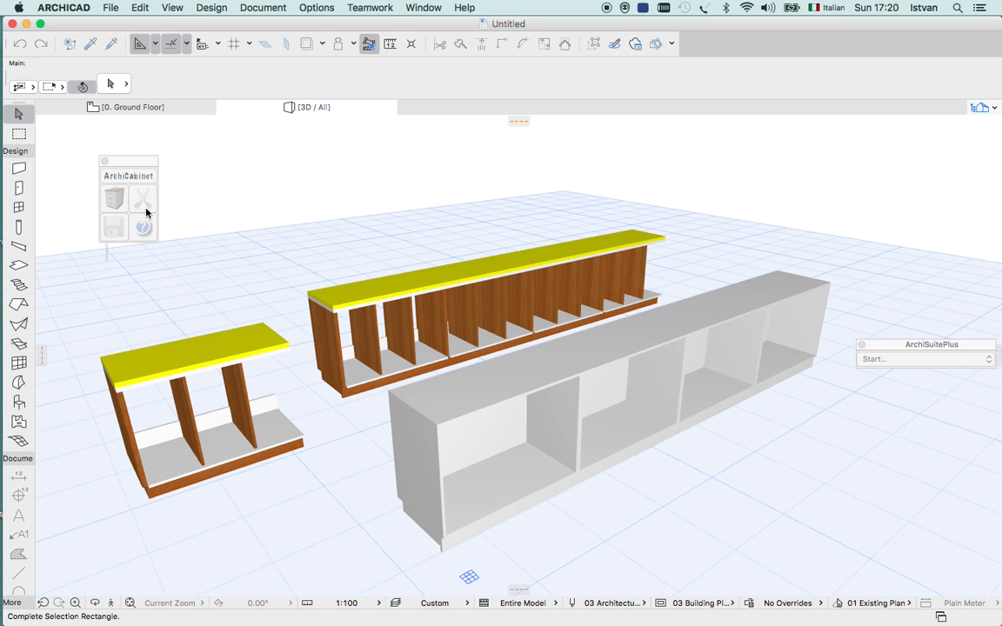
{"action": "left_click", "coordinate": [237, 230]}
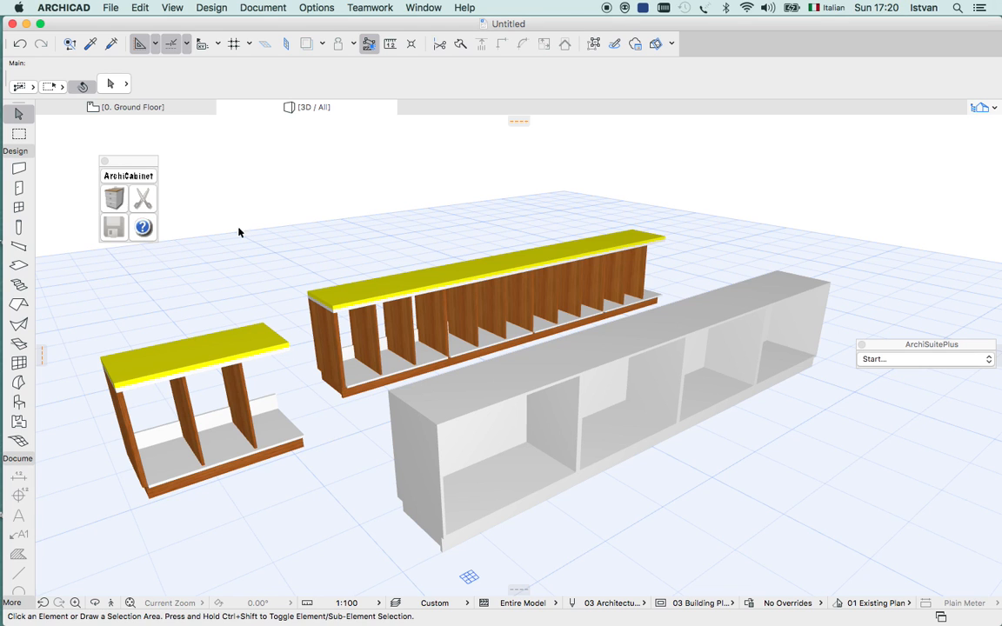
{"action": "left_click", "coordinate": [118, 201]}
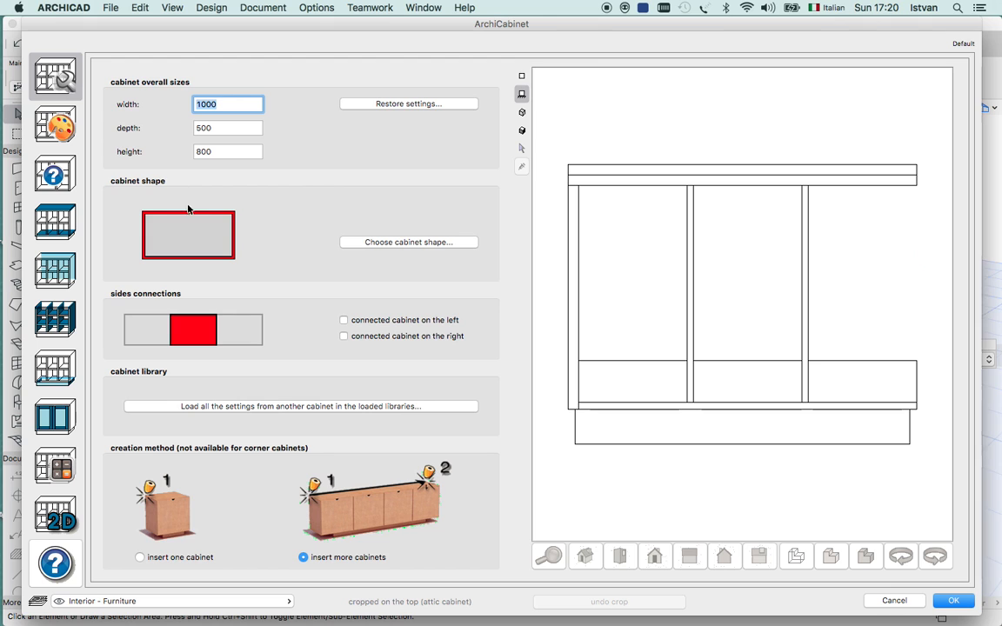
{"action": "left_click", "coordinate": [57, 273]}
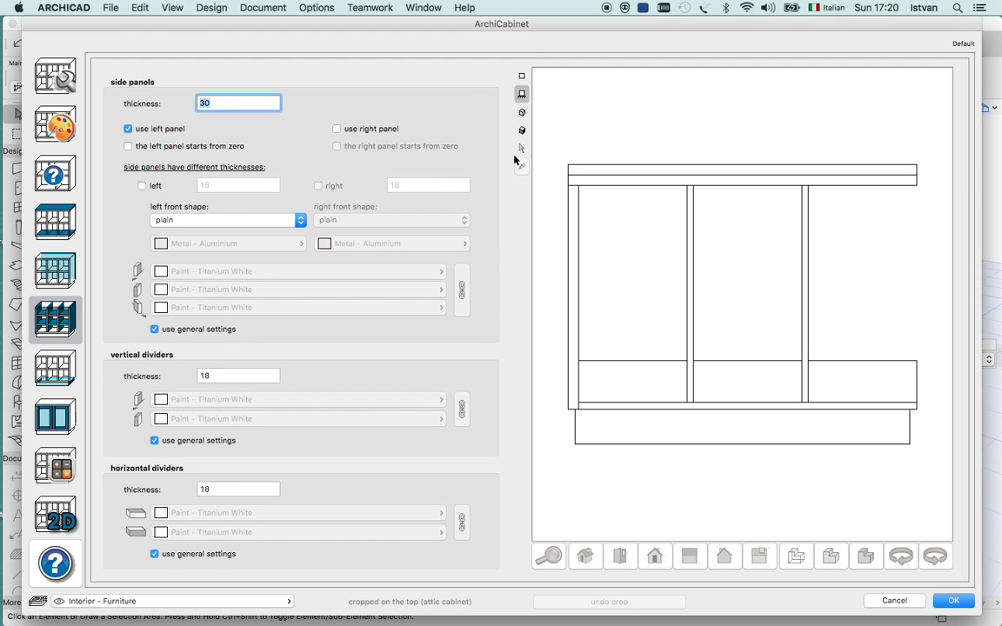
{"action": "left_click", "coordinate": [522, 113]}
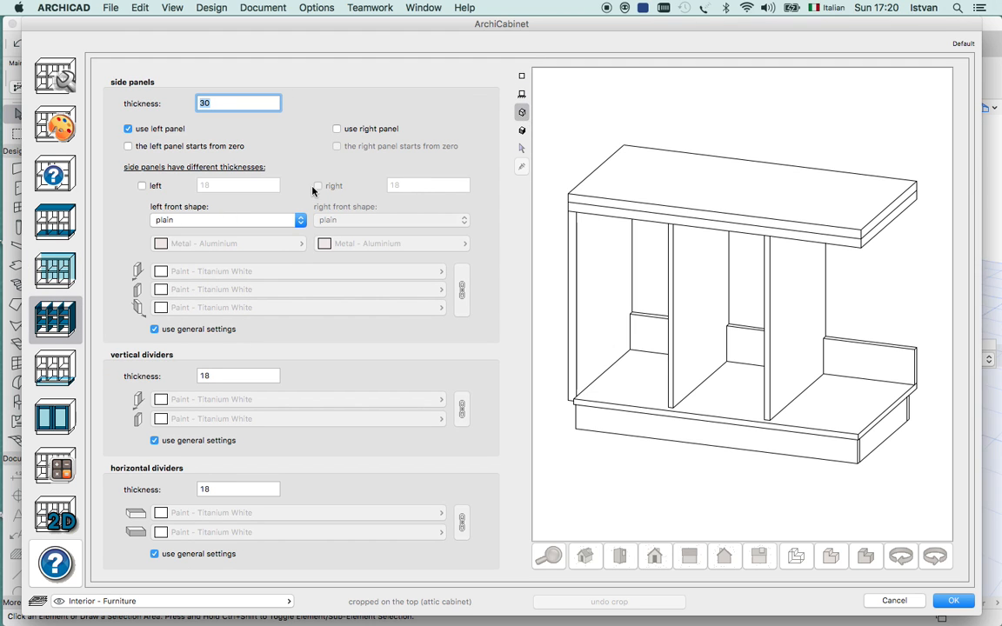
{"action": "left_click", "coordinate": [337, 129]}
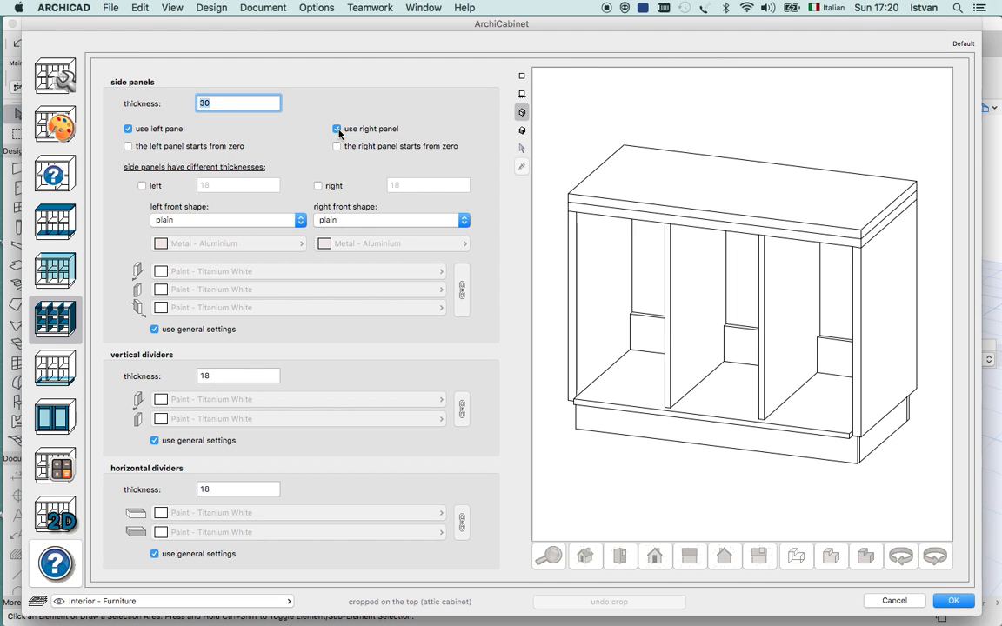
Test starting the right and left side panels from zero, leaving both options switched off.
{"action": "left_click", "coordinate": [338, 146]}
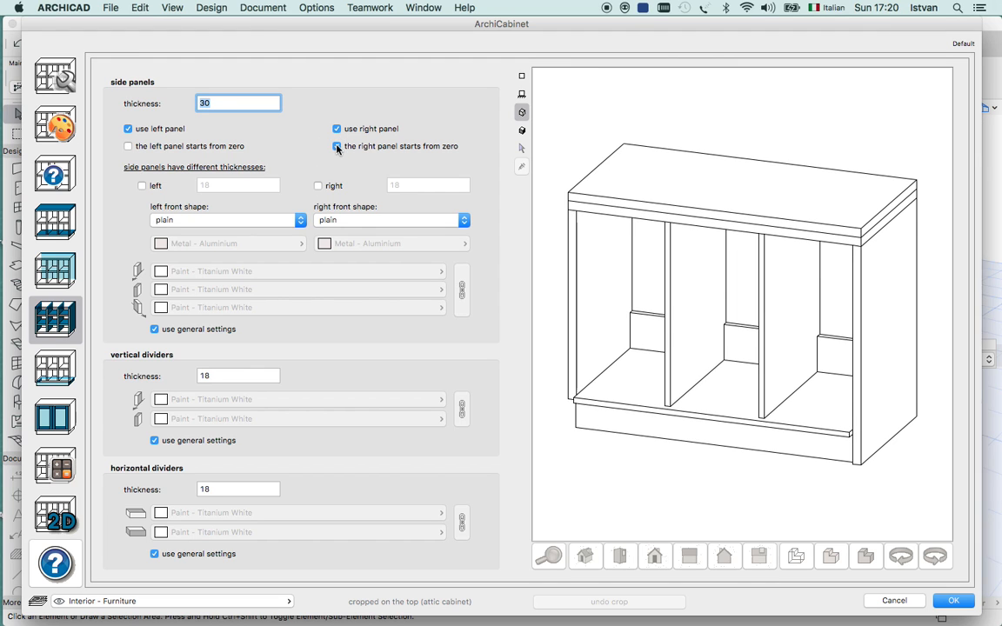
{"action": "left_click", "coordinate": [128, 147]}
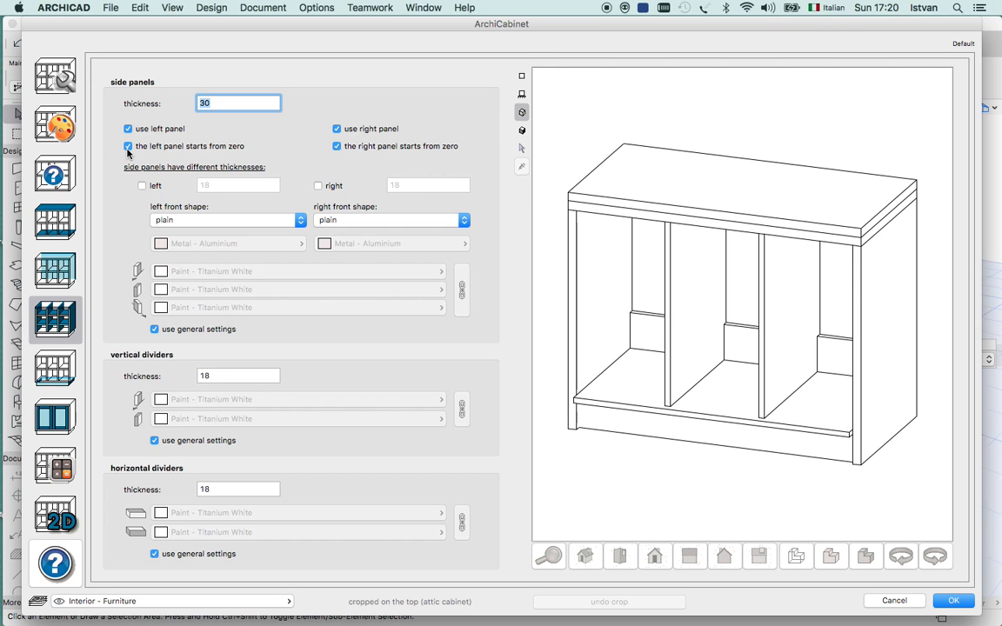
{"action": "left_click", "coordinate": [128, 147]}
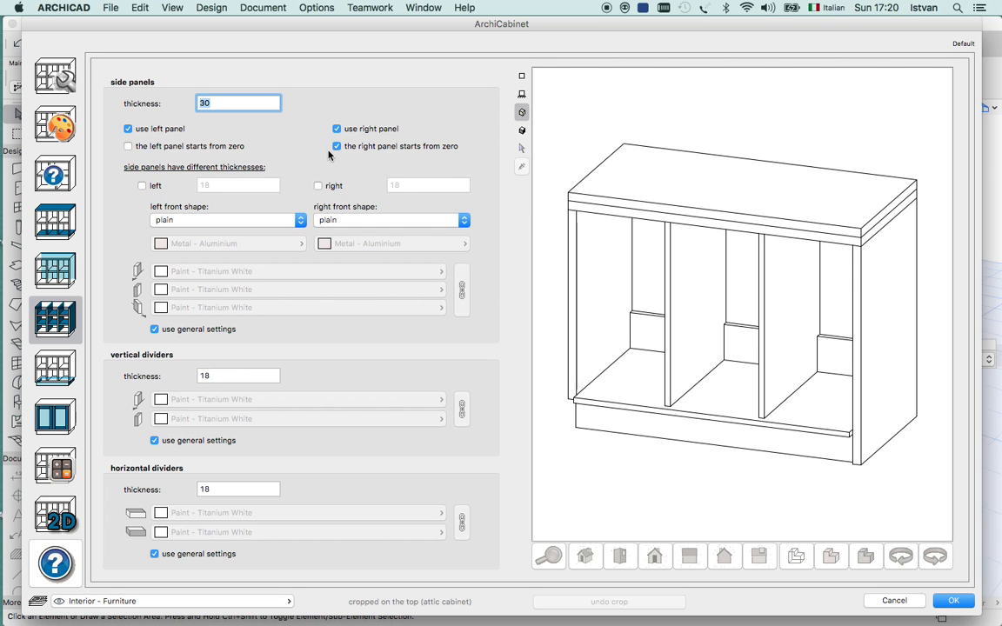
{"action": "left_click", "coordinate": [337, 146]}
Try separate thicknesses of 18 for the left and right side panels, and return both to the common thickness.
{"action": "left_click", "coordinate": [142, 186]}
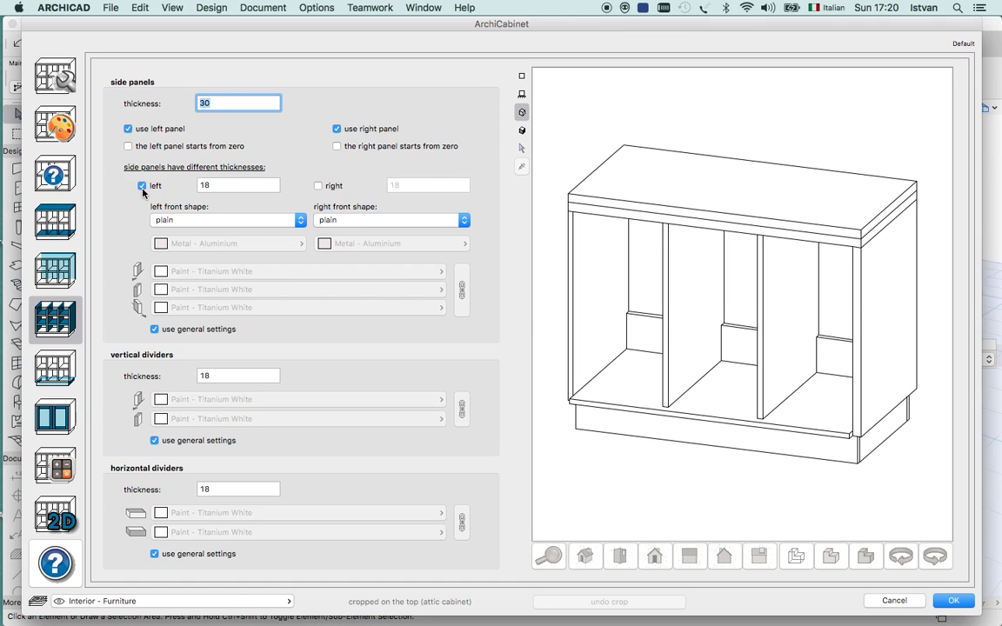
{"action": "left_click", "coordinate": [142, 186]}
{"action": "left_click", "coordinate": [142, 186]}
{"action": "left_click", "coordinate": [317, 185]}
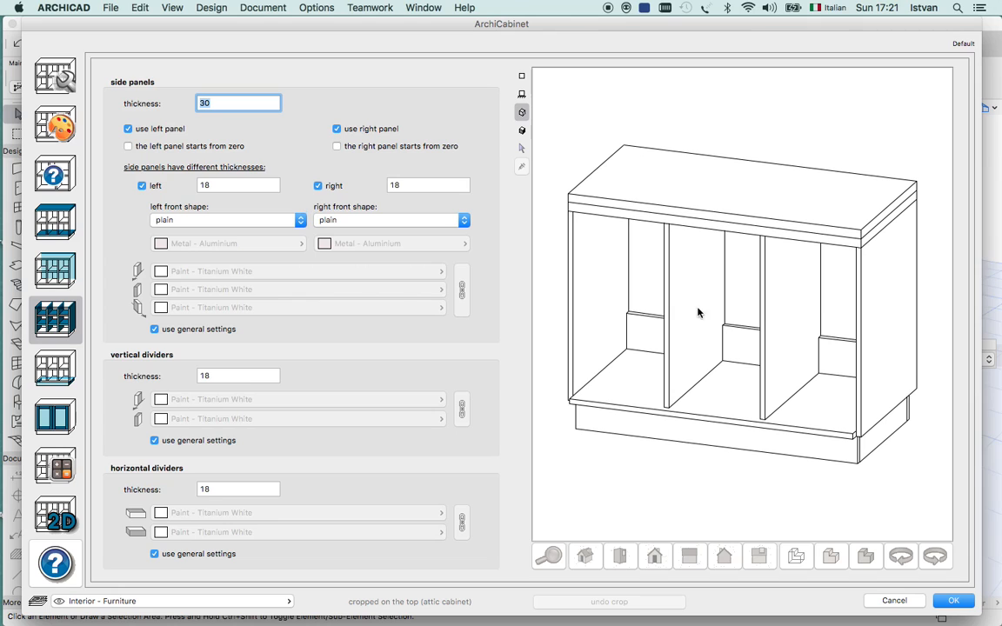
{"action": "left_click", "coordinate": [142, 186]}
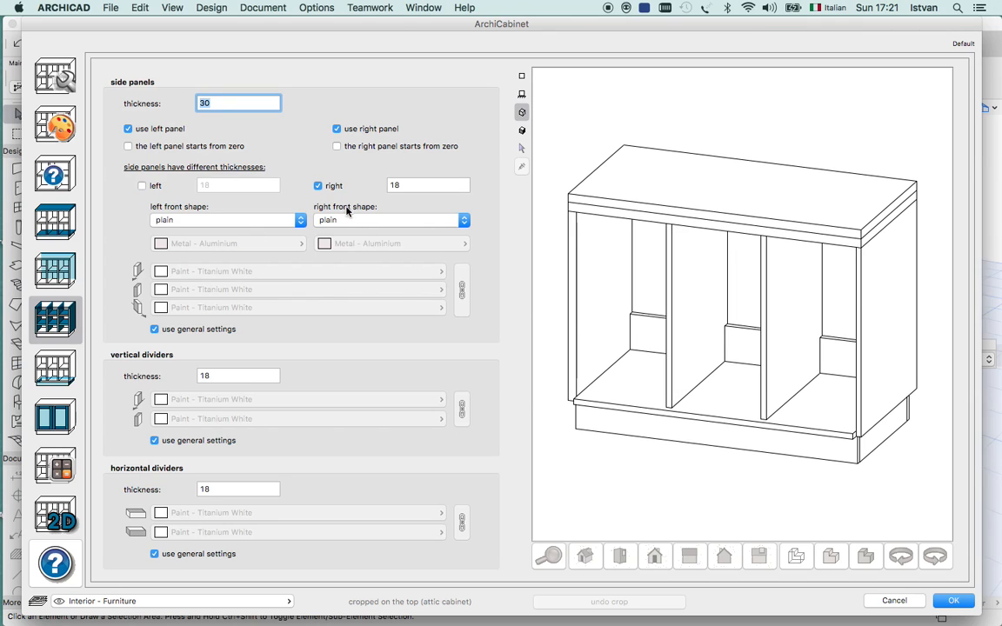
{"action": "left_click", "coordinate": [318, 185]}
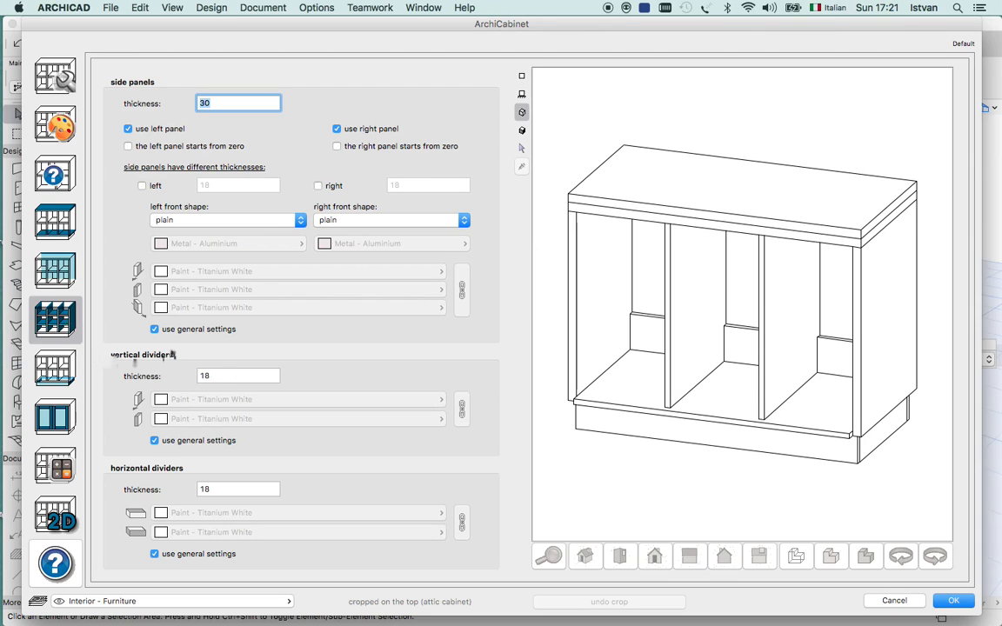
Try a thickness of 50 for the vertical dividers, and settle on 20.
{"action": "left_click", "coordinate": [251, 376]}
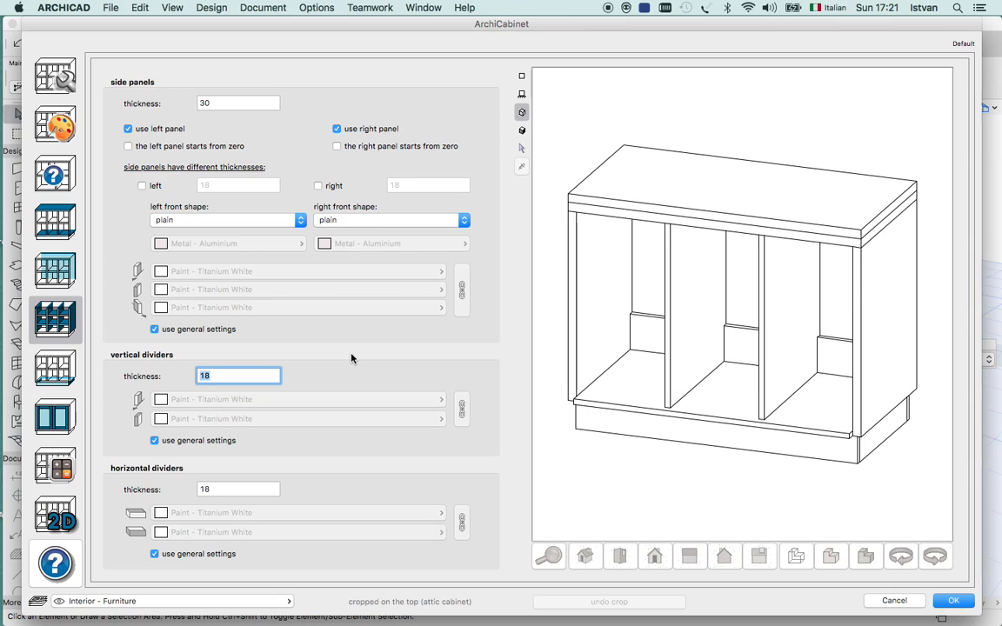
{"action": "type", "text": "50"}
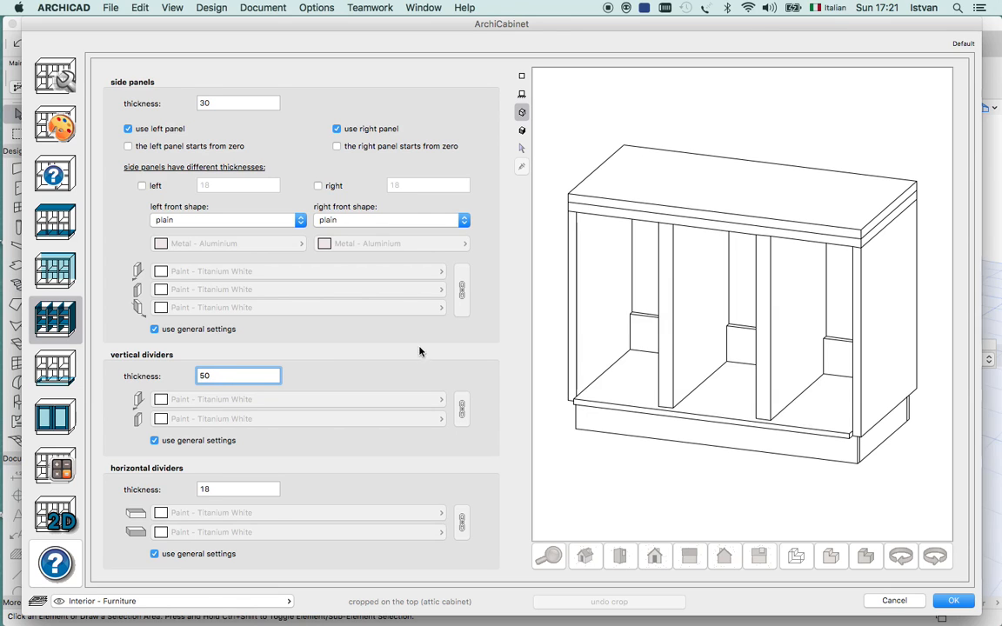
{"action": "left_click_drag", "start_coordinate": [223, 376], "coordinate": [116, 374]}
{"action": "type", "text": "20"}
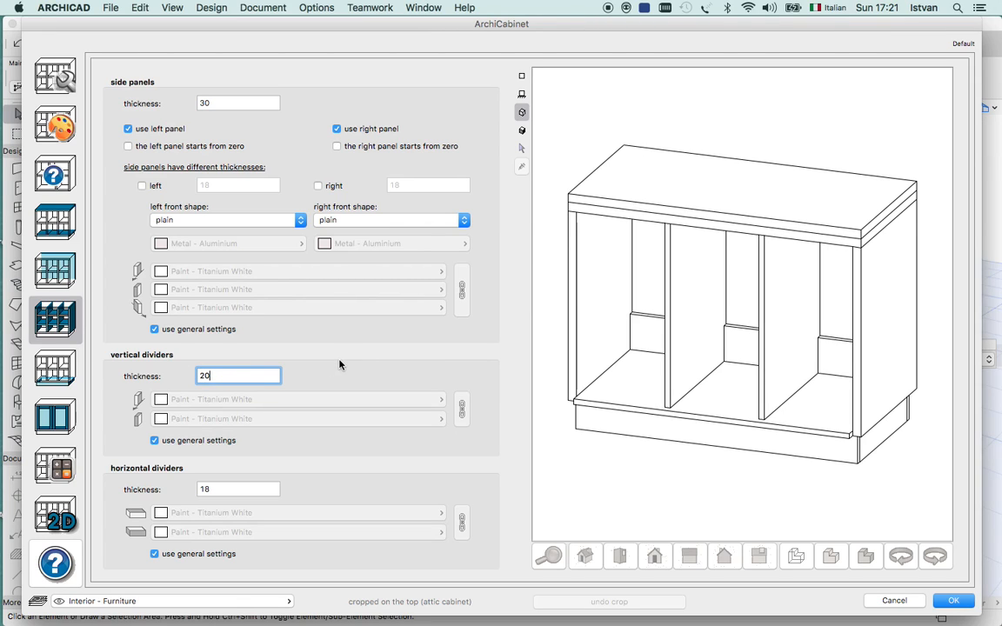
{"action": "left_click_drag", "start_coordinate": [261, 489], "coordinate": [192, 491]}
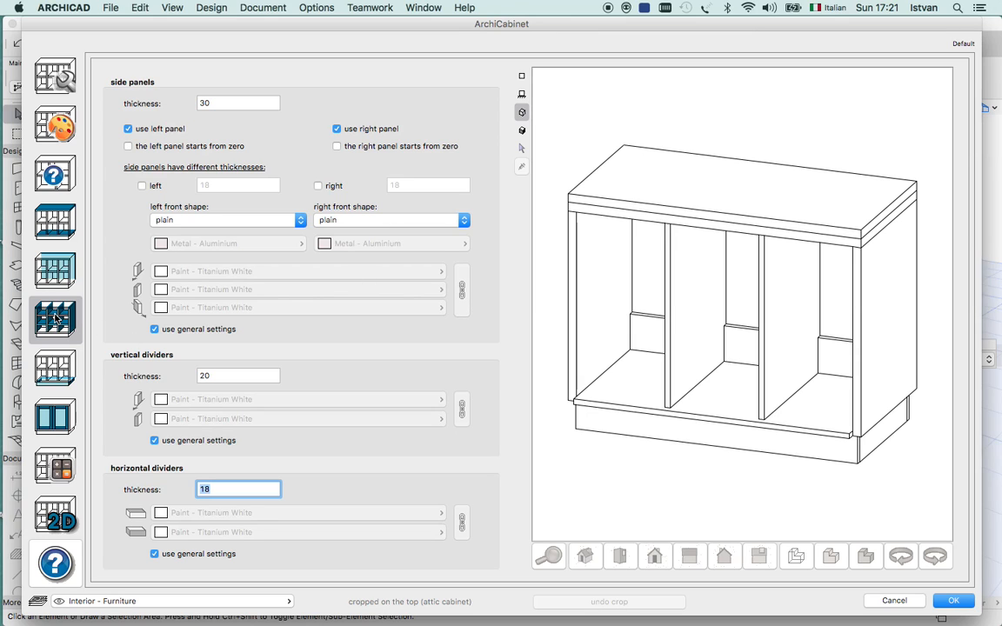
Switch off the cabinet's toe and use legs instead.
{"action": "left_click", "coordinate": [60, 376]}
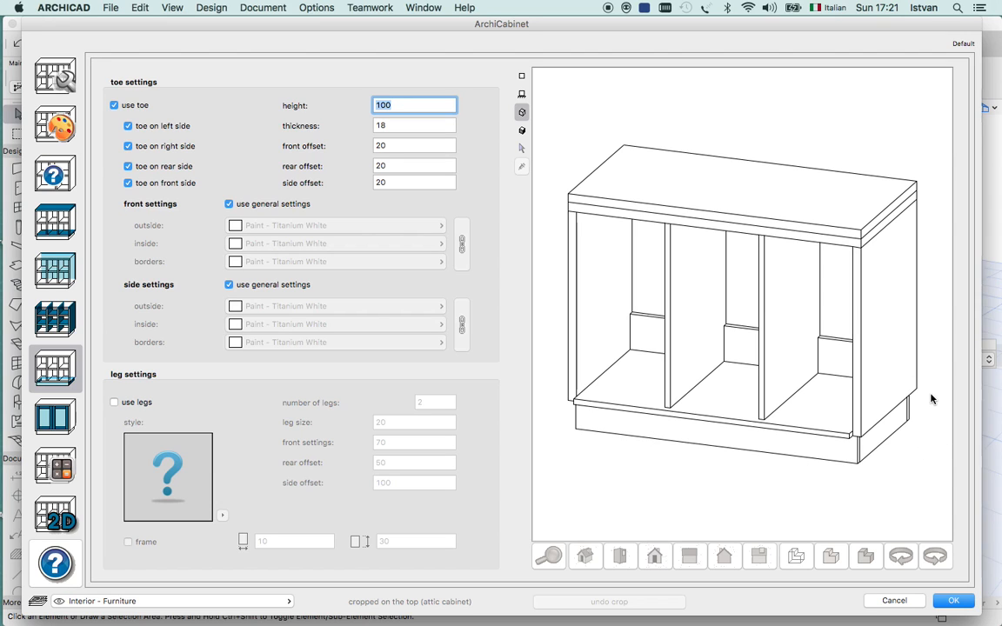
{"action": "left_click", "coordinate": [114, 105]}
{"action": "left_click", "coordinate": [114, 105]}
{"action": "left_click", "coordinate": [114, 105]}
{"action": "left_click", "coordinate": [113, 105]}
{"action": "left_click", "coordinate": [114, 105]}
{"action": "left_click", "coordinate": [114, 403]}
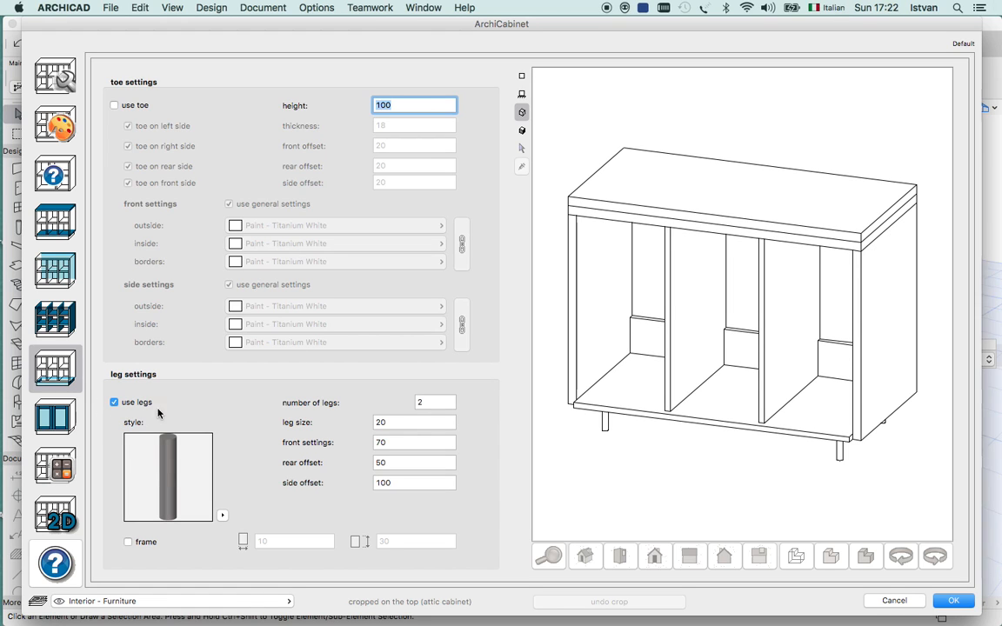
Choose the Leg_08_ACabinet style for the legs and set the leg size to 40.
{"action": "left_click", "coordinate": [223, 516]}
{"action": "left_click_drag", "start_coordinate": [443, 274], "coordinate": [440, 340]}
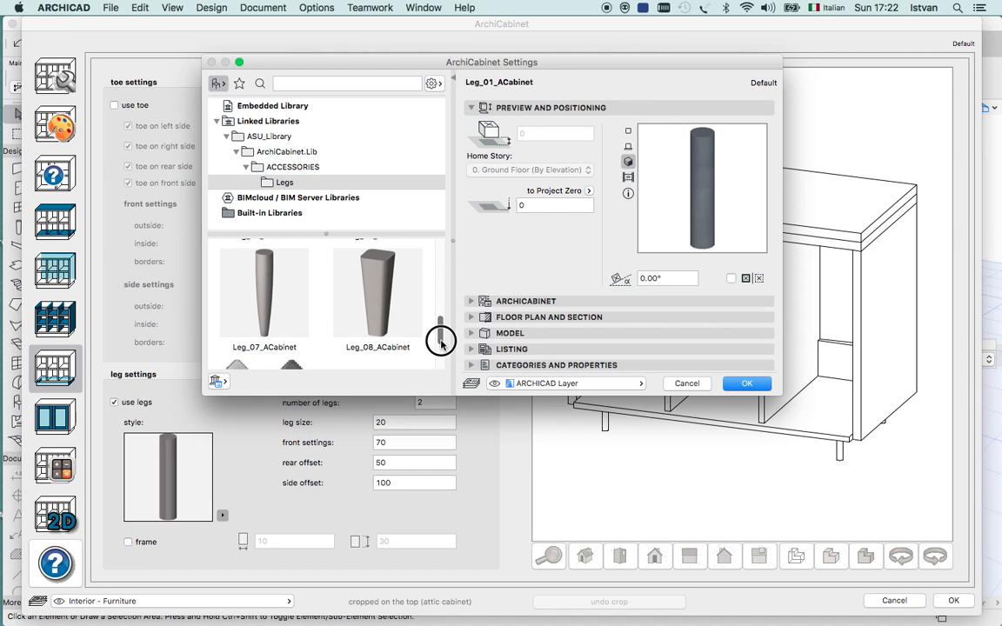
{"action": "left_click", "coordinate": [370, 287]}
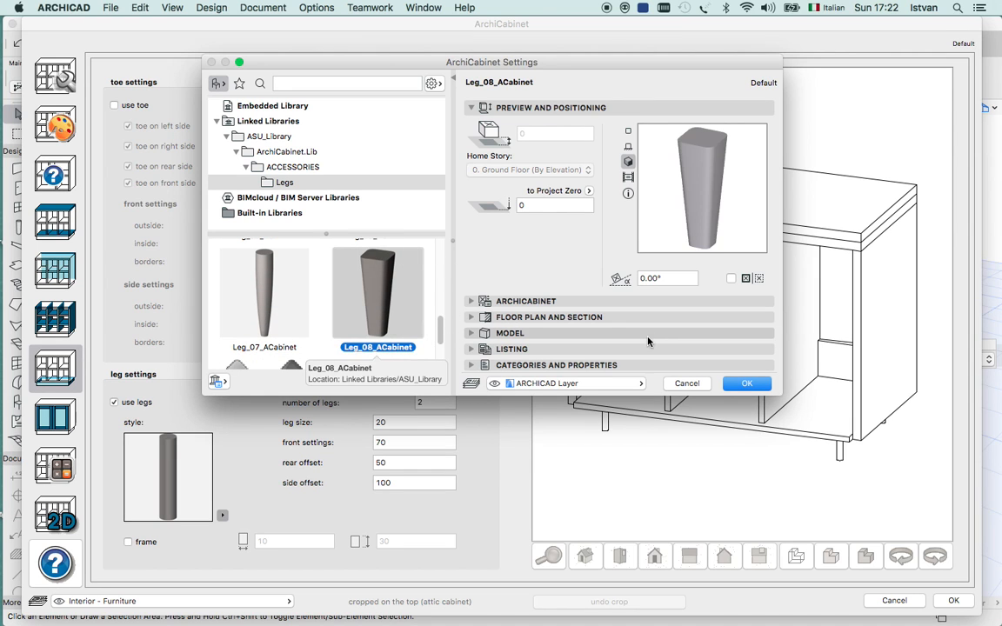
{"action": "left_click", "coordinate": [744, 385]}
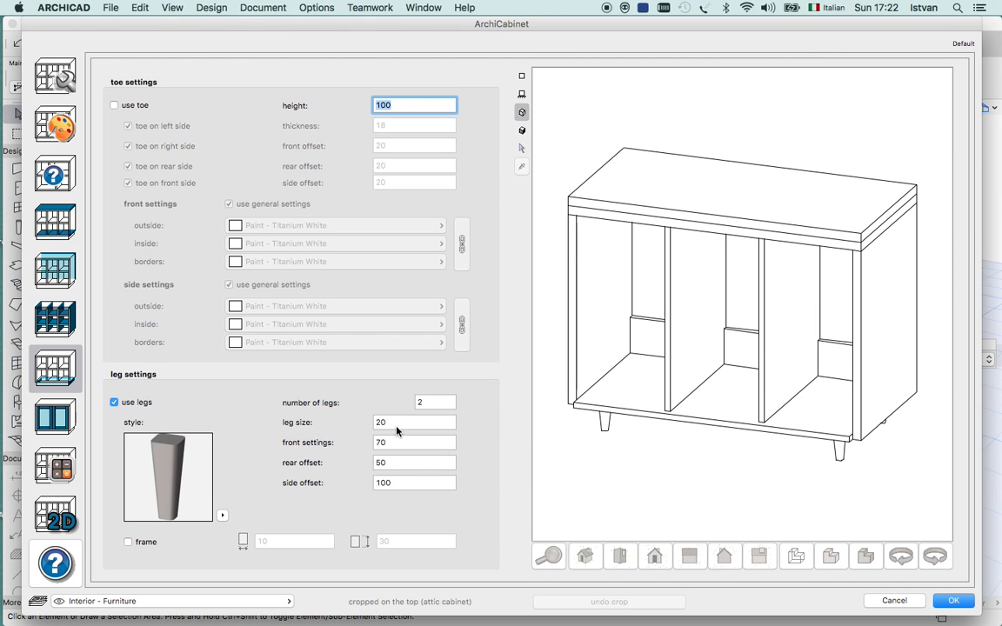
{"action": "left_click", "coordinate": [400, 422]}
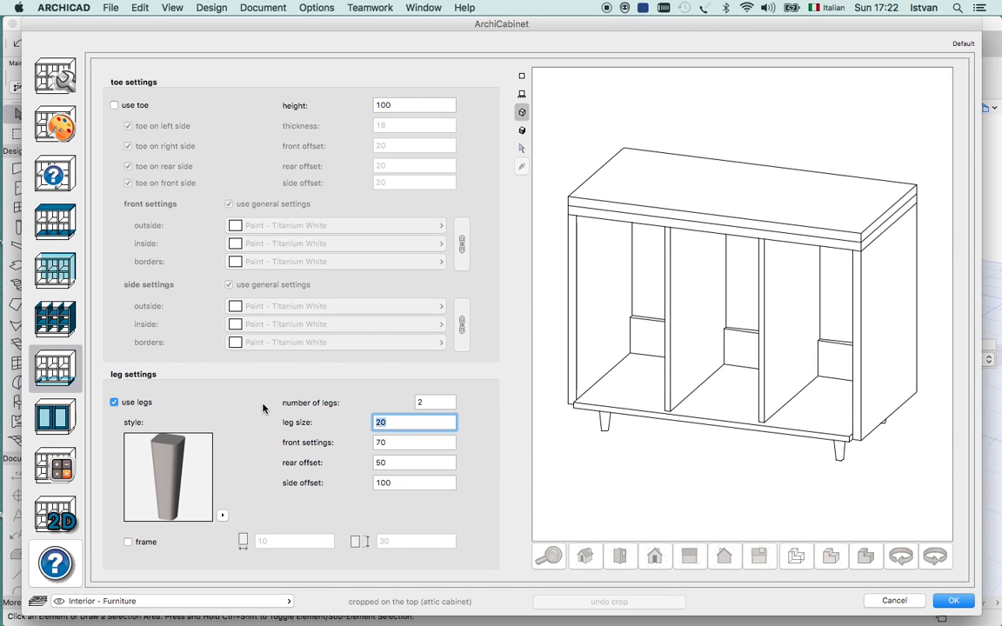
{"action": "type", "text": "40"}
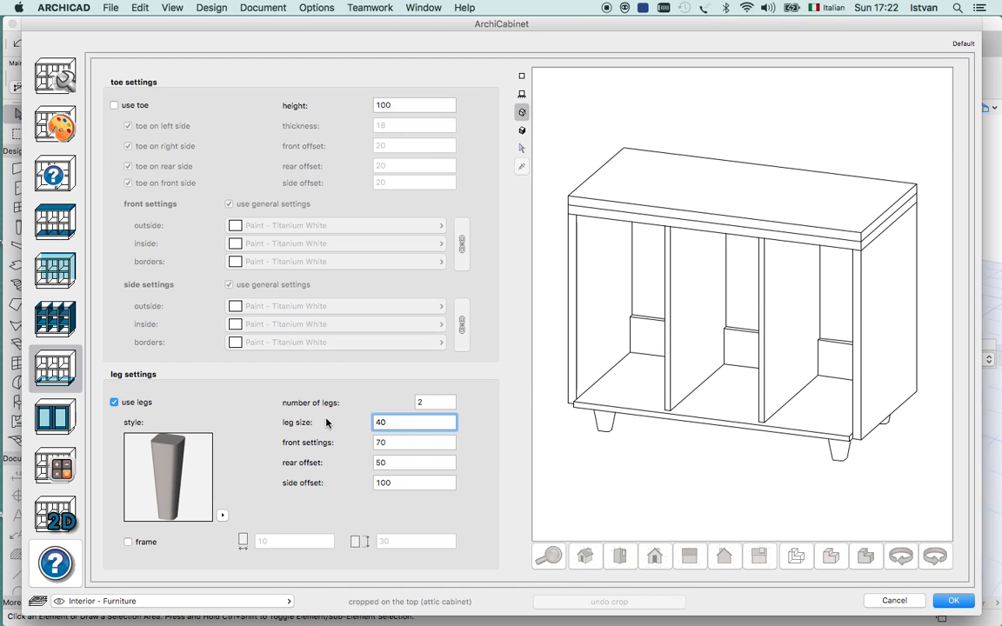
{"action": "key", "text": "Tab"}
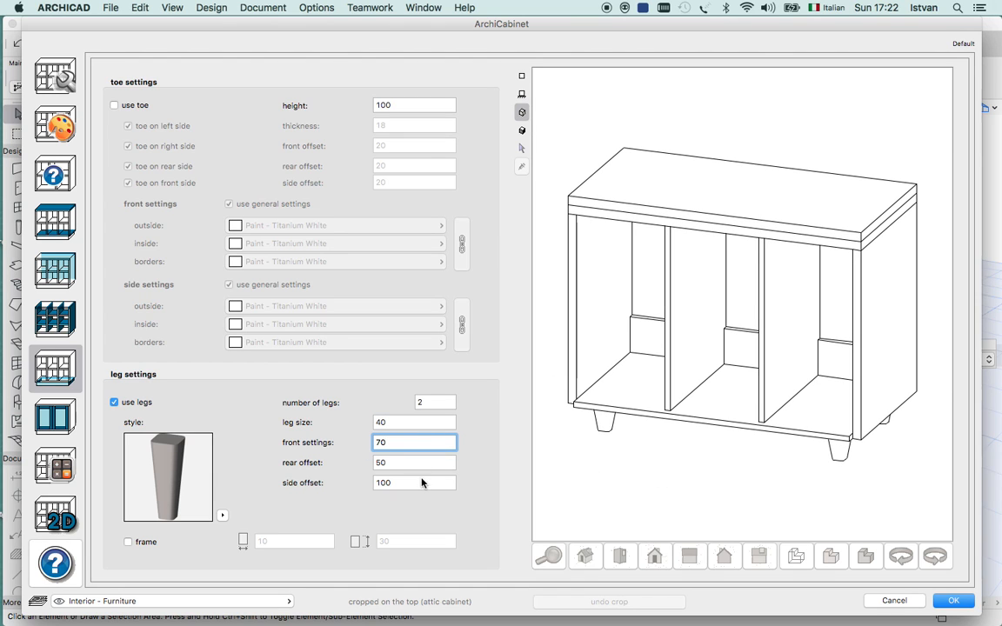
Try a leg side offset of 0, and restore it to 100.
{"action": "left_click_drag", "start_coordinate": [416, 481], "coordinate": [347, 490]}
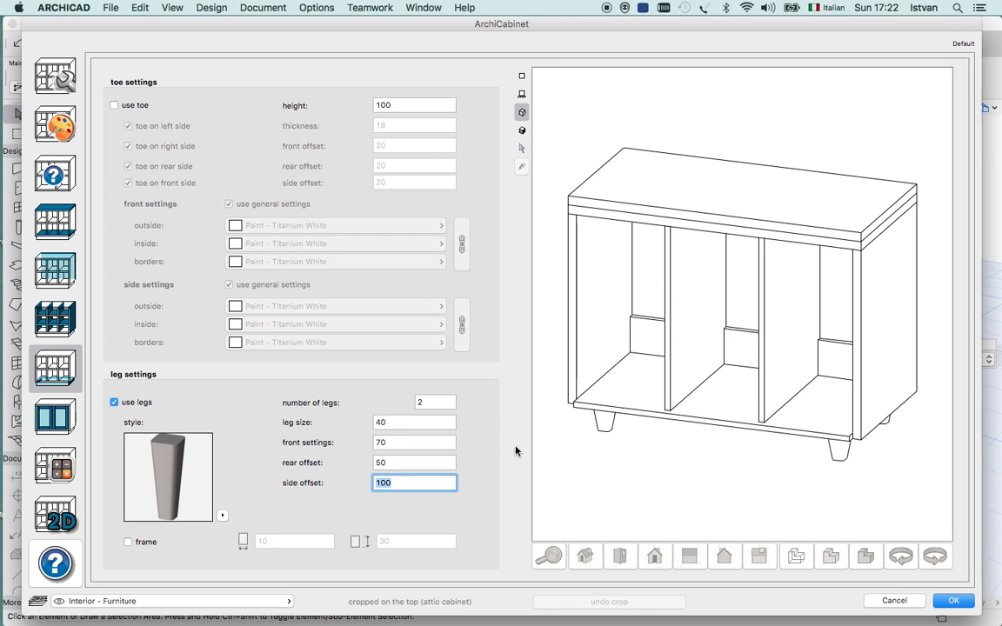
{"action": "type", "text": "0"}
{"action": "left_click", "coordinate": [425, 462]}
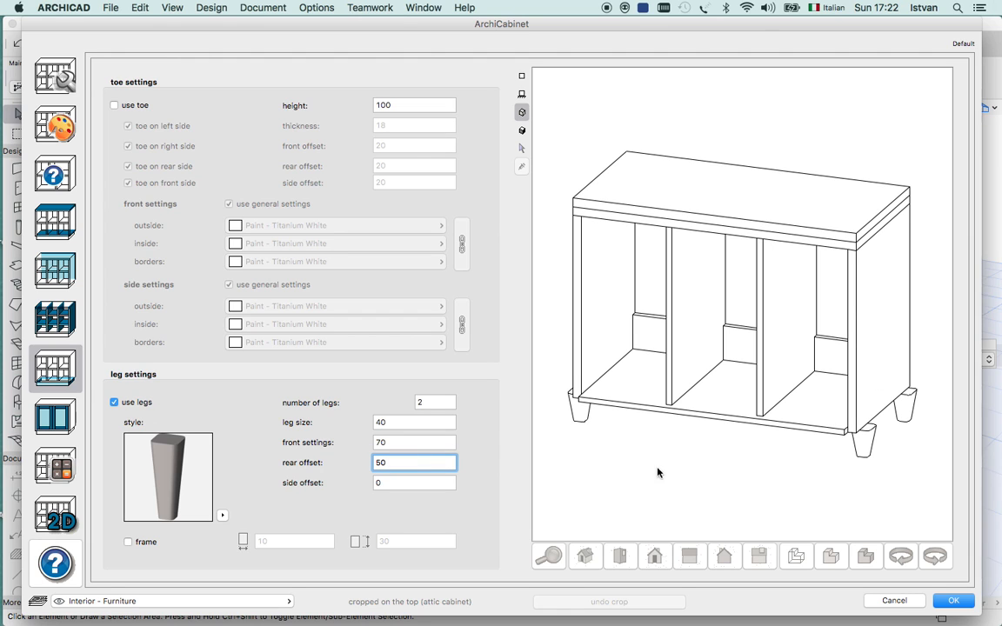
{"action": "left_click", "coordinate": [371, 487]}
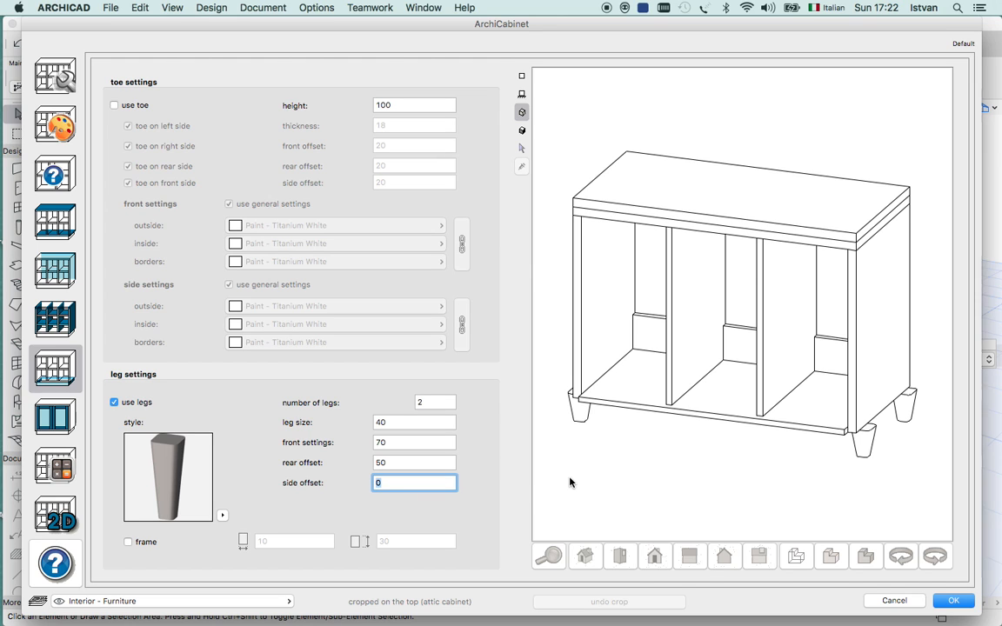
{"action": "type", "text": "100"}
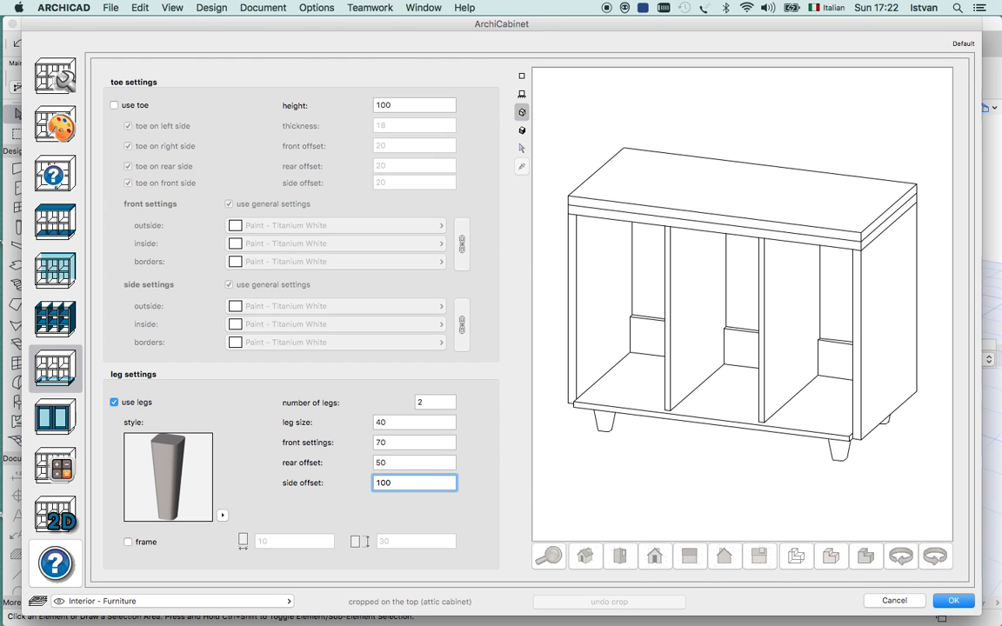
{"action": "left_click", "coordinate": [416, 463]}
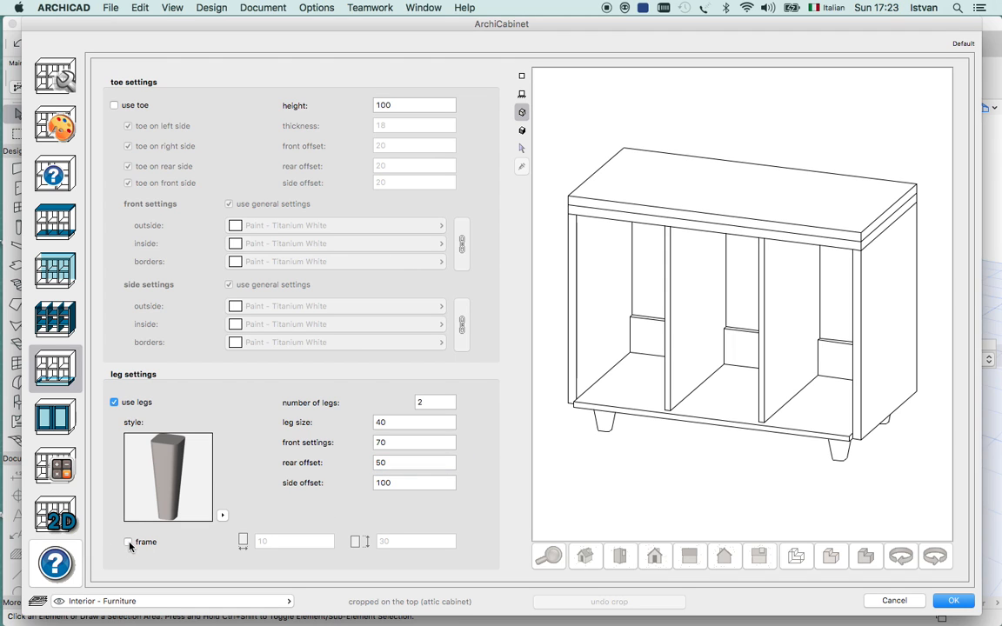
Enable the frame for the legs and set its width to 100.
{"action": "left_click", "coordinate": [129, 543]}
{"action": "left_click", "coordinate": [258, 543]}
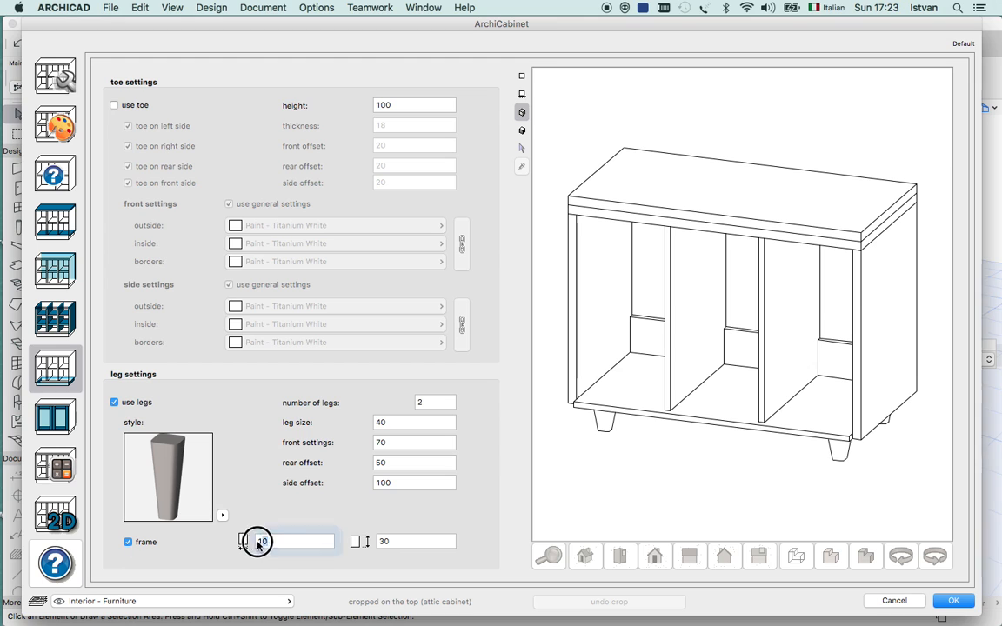
{"action": "type", "text": "100"}
{"action": "left_click", "coordinate": [394, 541]}
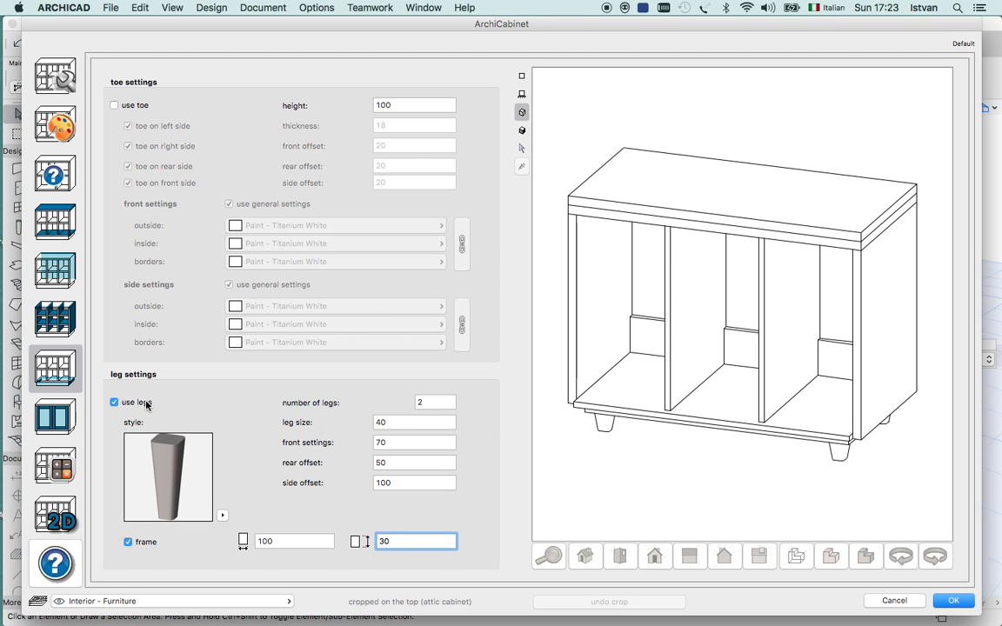
Replace the legs with the toe again and test switching the toe off and on at its left, front and right sides.
{"action": "left_click", "coordinate": [114, 403]}
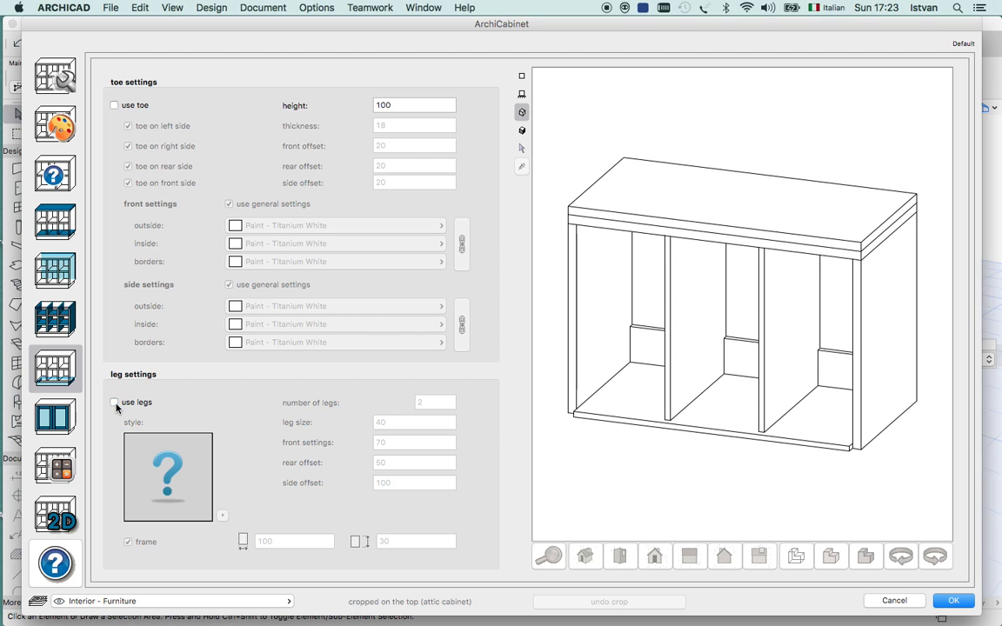
{"action": "left_click", "coordinate": [114, 105]}
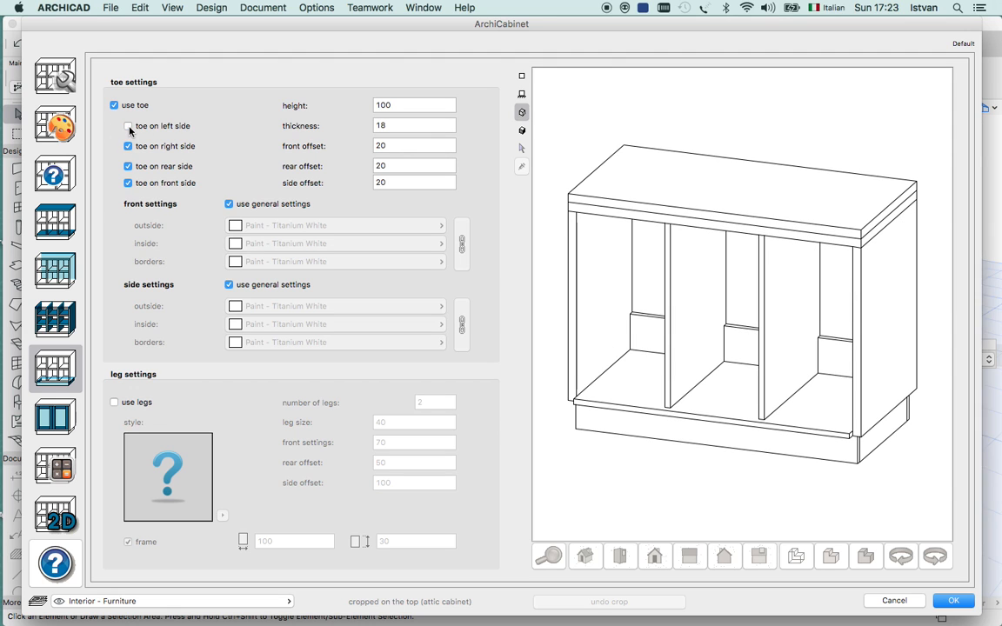
{"action": "left_click", "coordinate": [128, 126]}
{"action": "left_click", "coordinate": [128, 184]}
{"action": "left_click", "coordinate": [128, 184]}
{"action": "left_click", "coordinate": [128, 146]}
{"action": "left_click", "coordinate": [127, 146]}
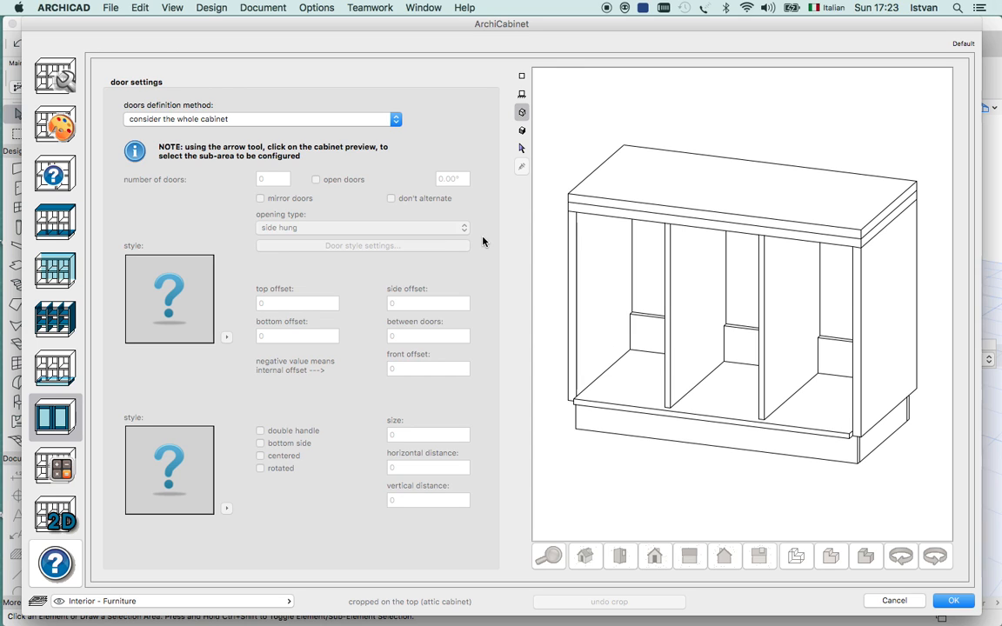
Select the whole cabinet in the front preview and set the doors definition method to consider the subdivision for vertical dividers.
{"action": "left_click", "coordinate": [521, 96]}
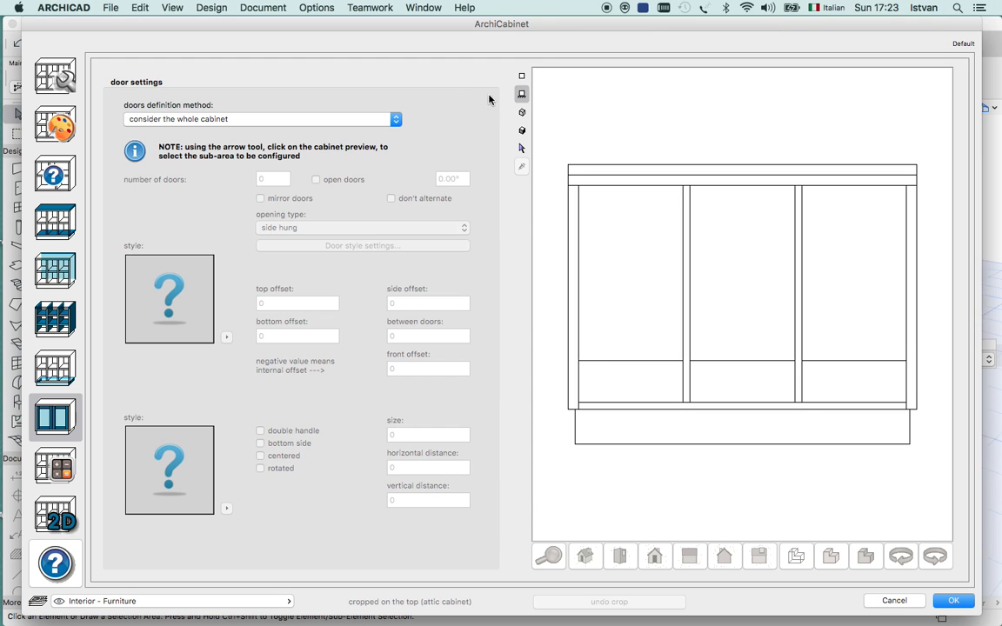
{"action": "left_click", "coordinate": [522, 148]}
{"action": "left_click", "coordinate": [633, 295]}
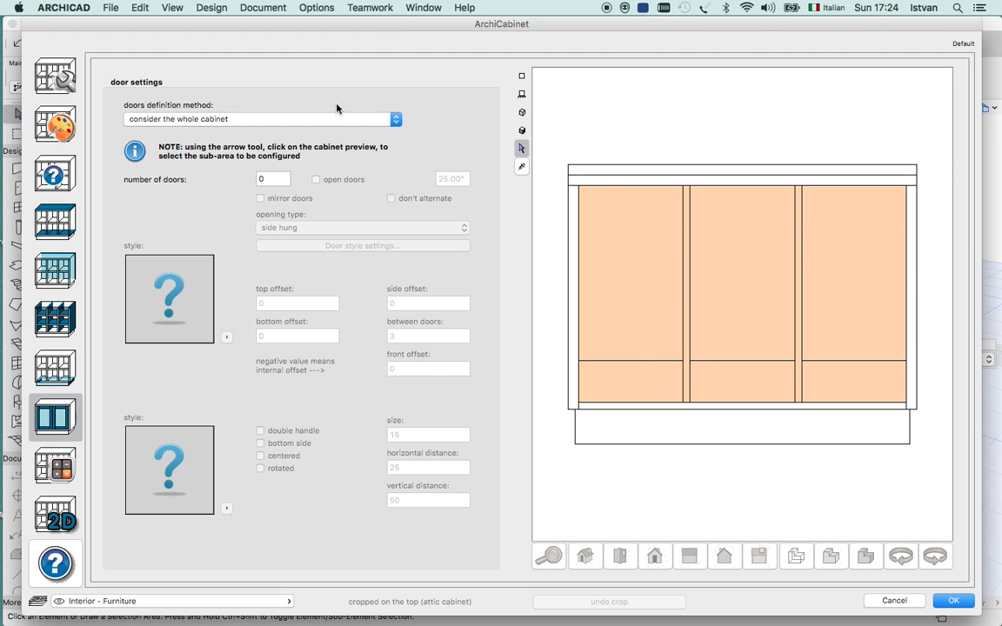
{"action": "left_click", "coordinate": [261, 119]}
{"action": "left_click", "coordinate": [253, 128]}
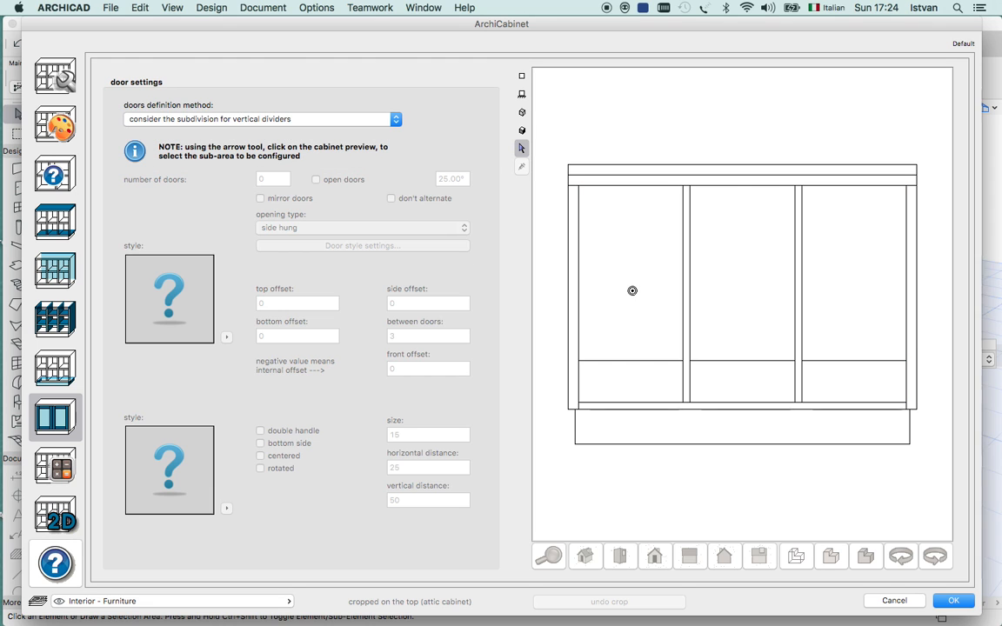
Select each cabinet compartment in turn, set 2 doors for the left one and show the cabinet in the 3D preview.
{"action": "left_click", "coordinate": [643, 298]}
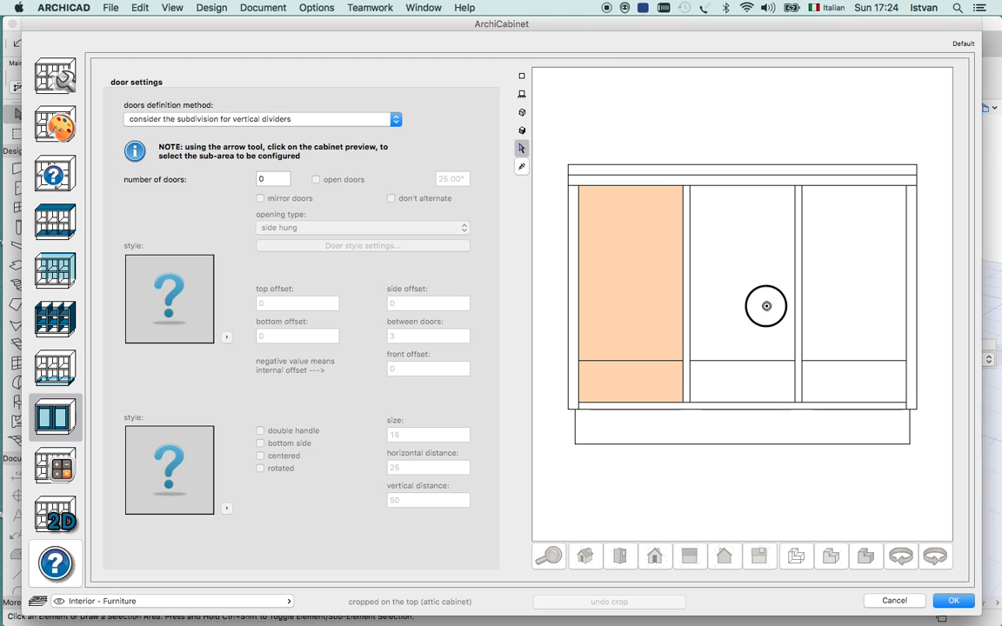
{"action": "left_click", "coordinate": [841, 292]}
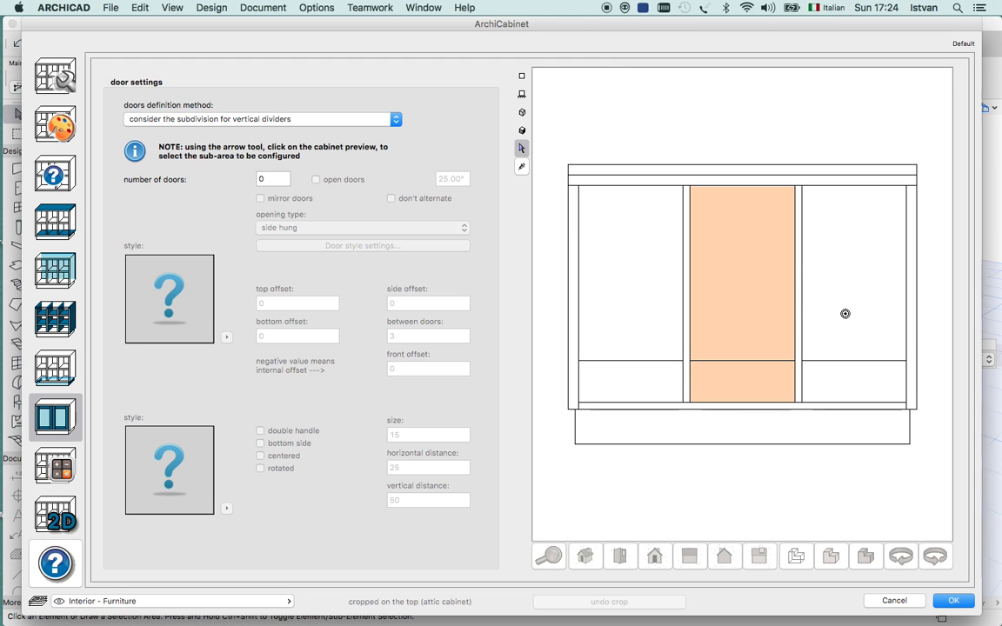
{"action": "left_click", "coordinate": [853, 313]}
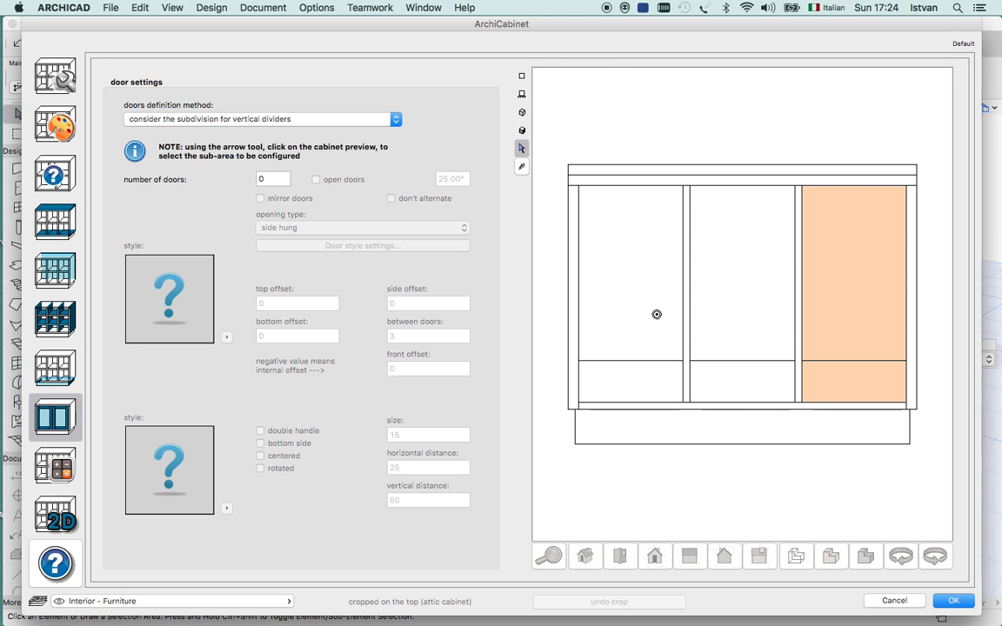
{"action": "left_click", "coordinate": [656, 314]}
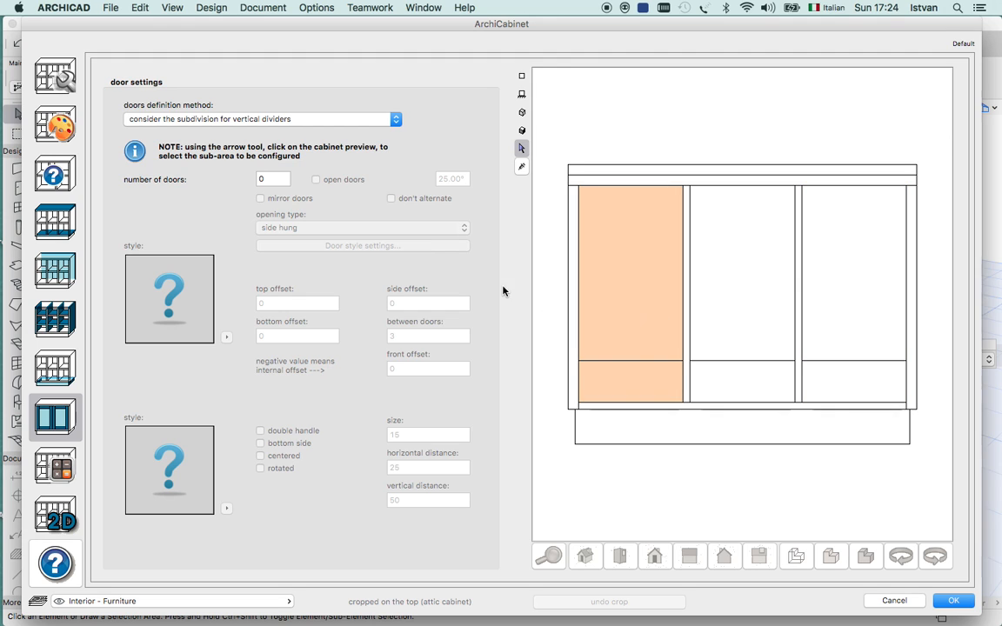
{"action": "left_click", "coordinate": [272, 180]}
{"action": "type", "text": "2"}
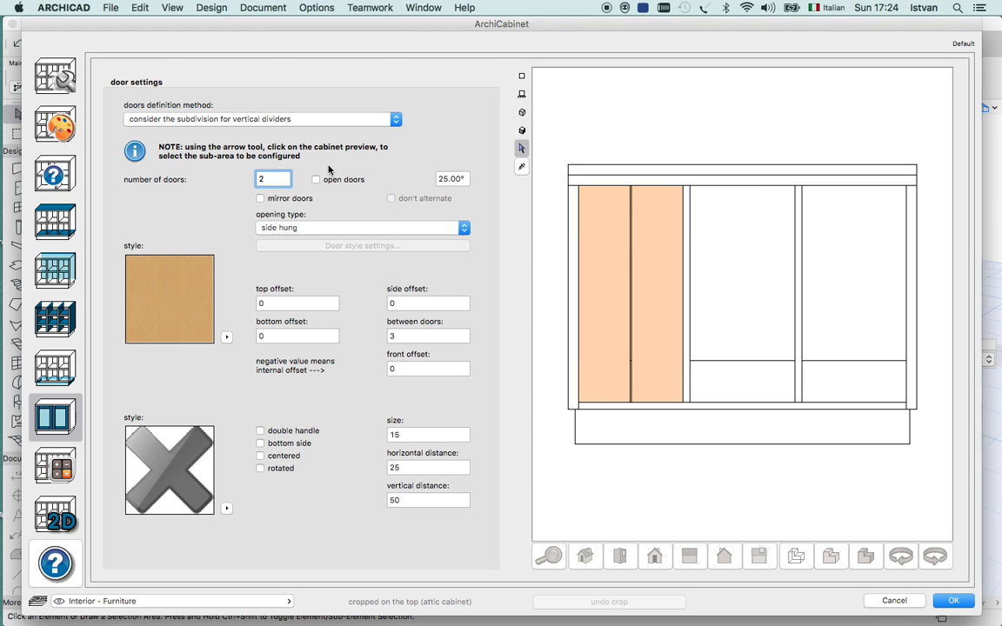
{"action": "left_click", "coordinate": [522, 112]}
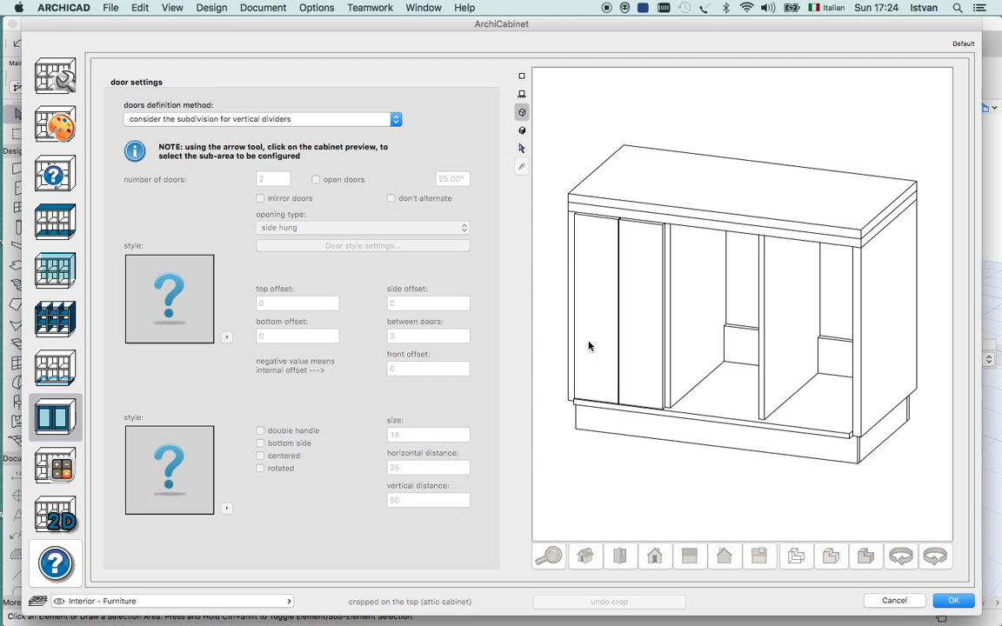
Try the bottom hung, sliding and rolling opening types on the left compartment's doors, and restore side hung.
{"action": "left_click", "coordinate": [521, 93]}
{"action": "left_click", "coordinate": [521, 148]}
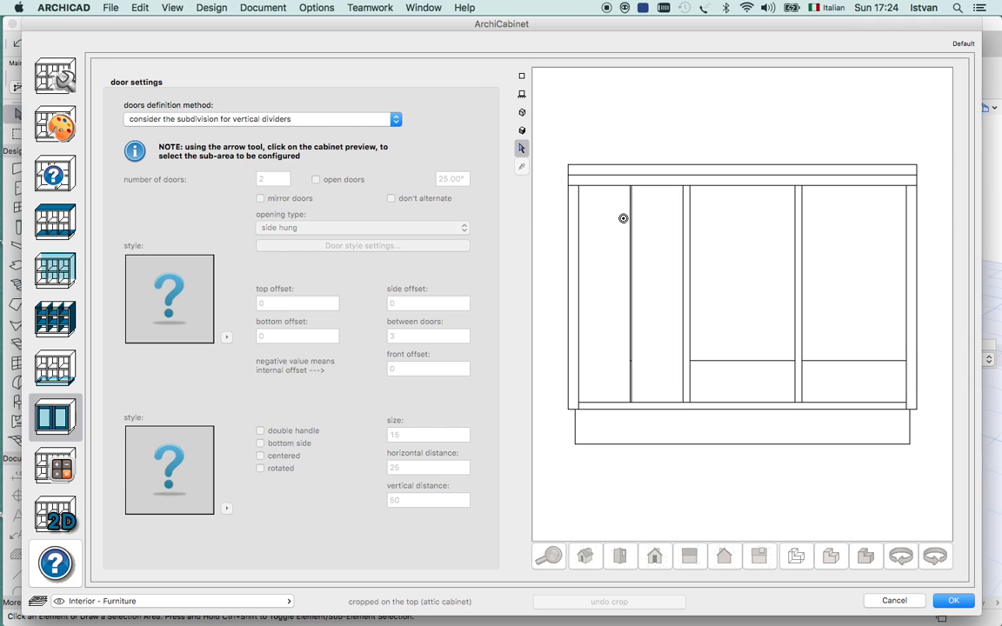
{"action": "left_click", "coordinate": [613, 272]}
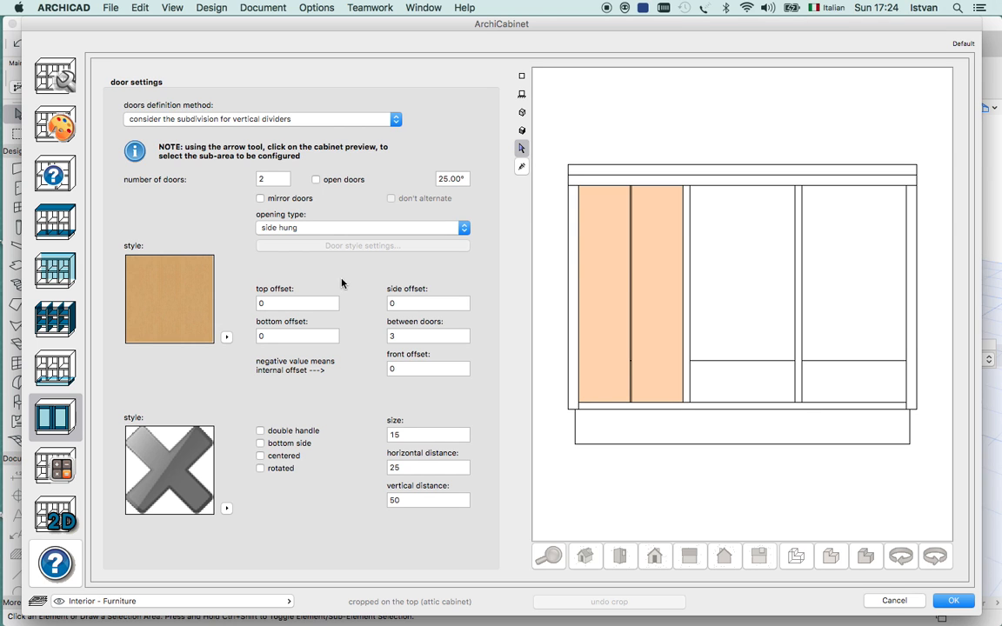
{"action": "left_click", "coordinate": [464, 227]}
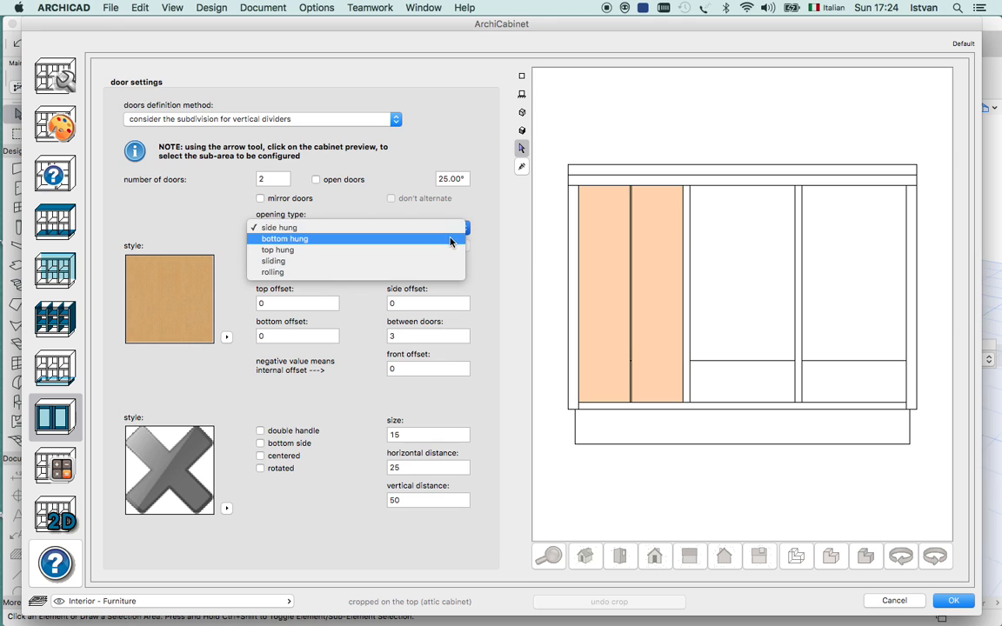
{"action": "left_click", "coordinate": [451, 239]}
{"action": "left_click", "coordinate": [464, 227]}
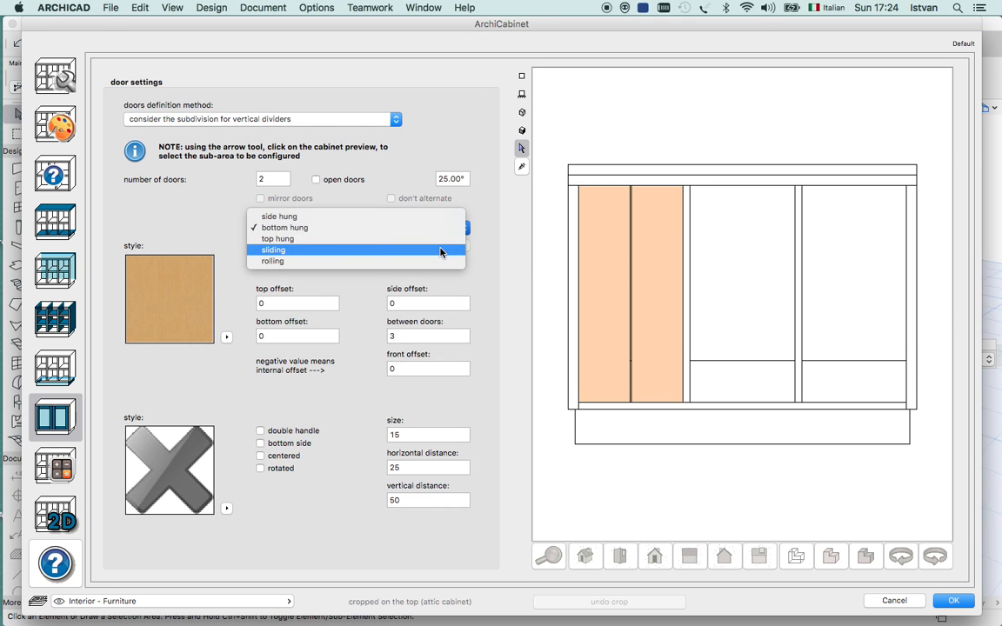
{"action": "left_click", "coordinate": [445, 251]}
{"action": "left_click", "coordinate": [422, 227]}
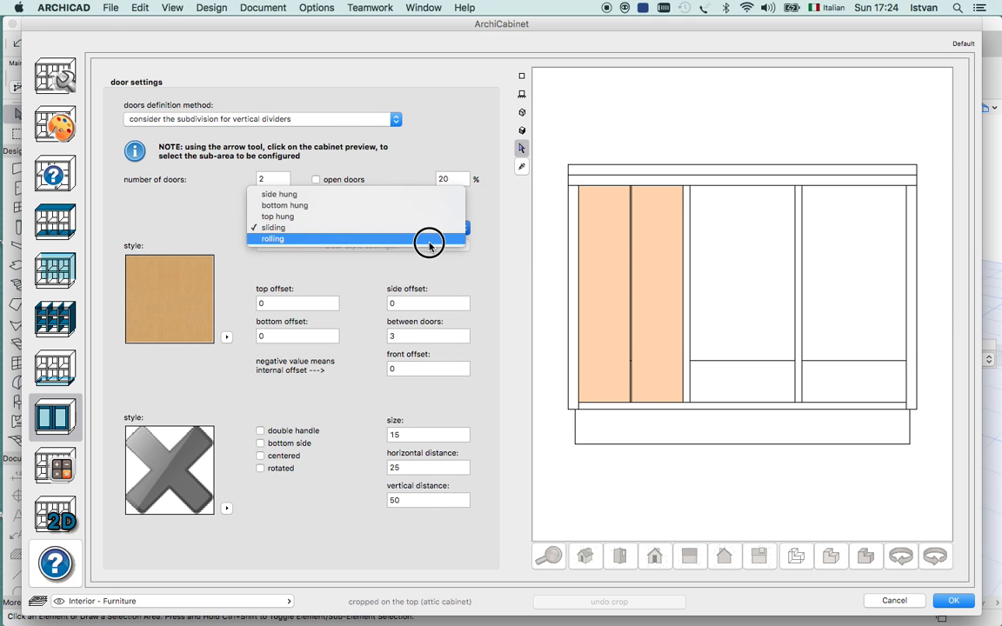
{"action": "left_click", "coordinate": [427, 239]}
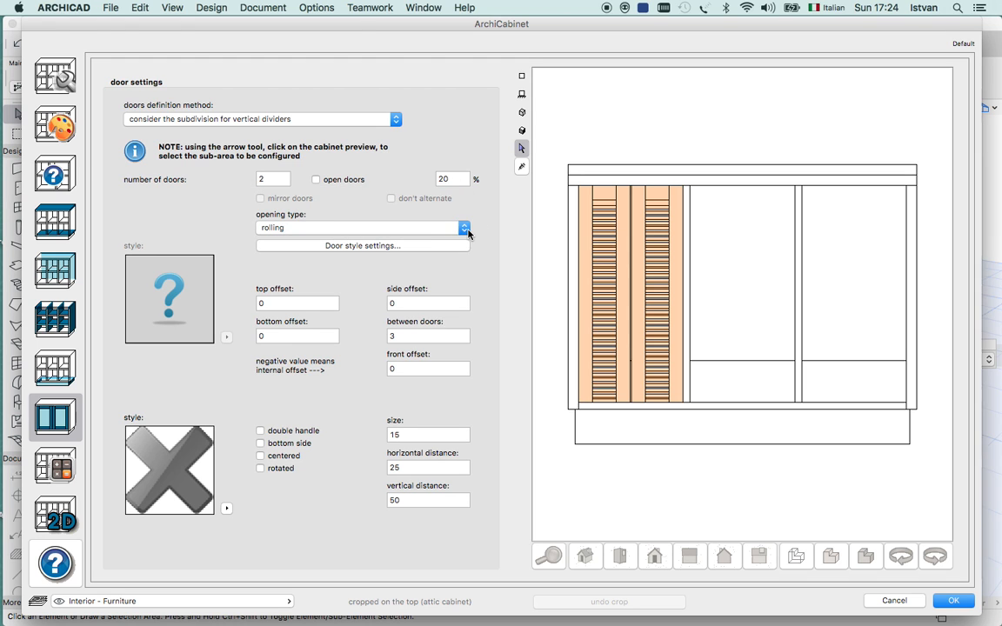
{"action": "left_click", "coordinate": [467, 233]}
{"action": "left_click", "coordinate": [435, 184]}
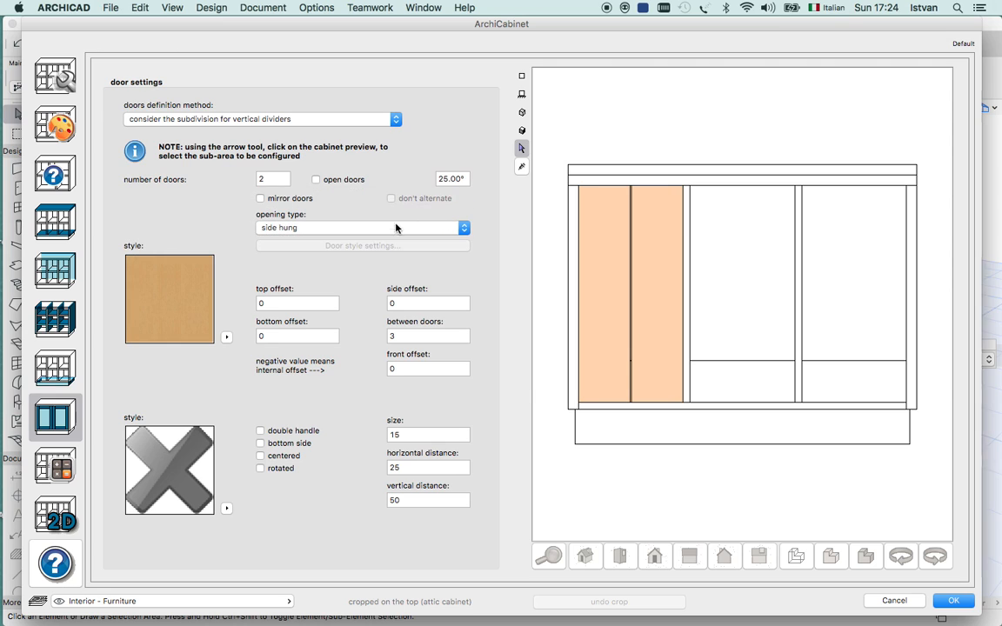
Apply the DOOR_09 panel style to the left compartment's doors.
{"action": "left_click", "coordinate": [227, 338]}
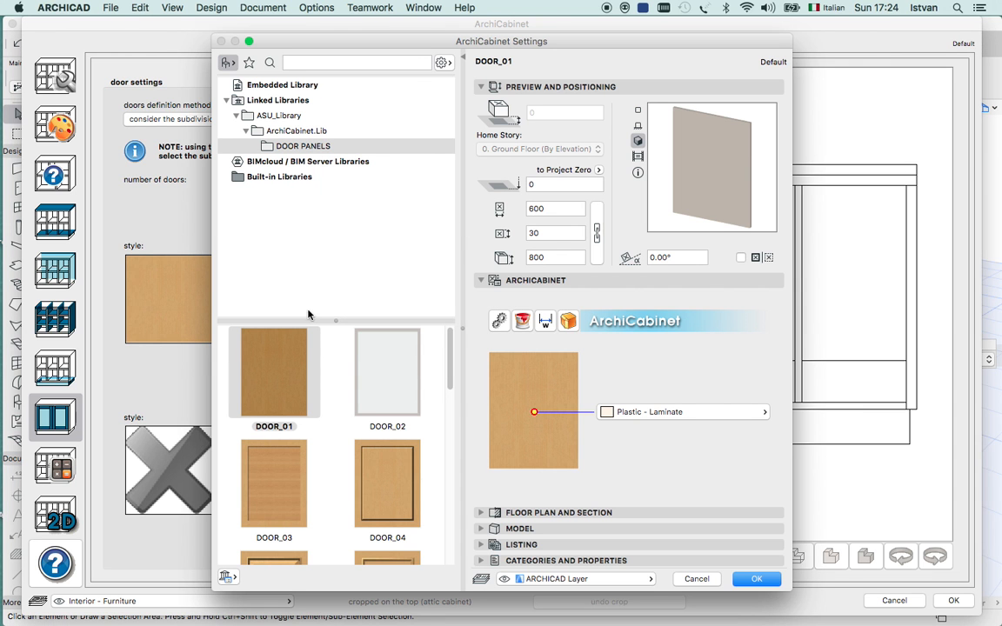
{"action": "left_click_drag", "start_coordinate": [573, 41], "coordinate": [554, 24]}
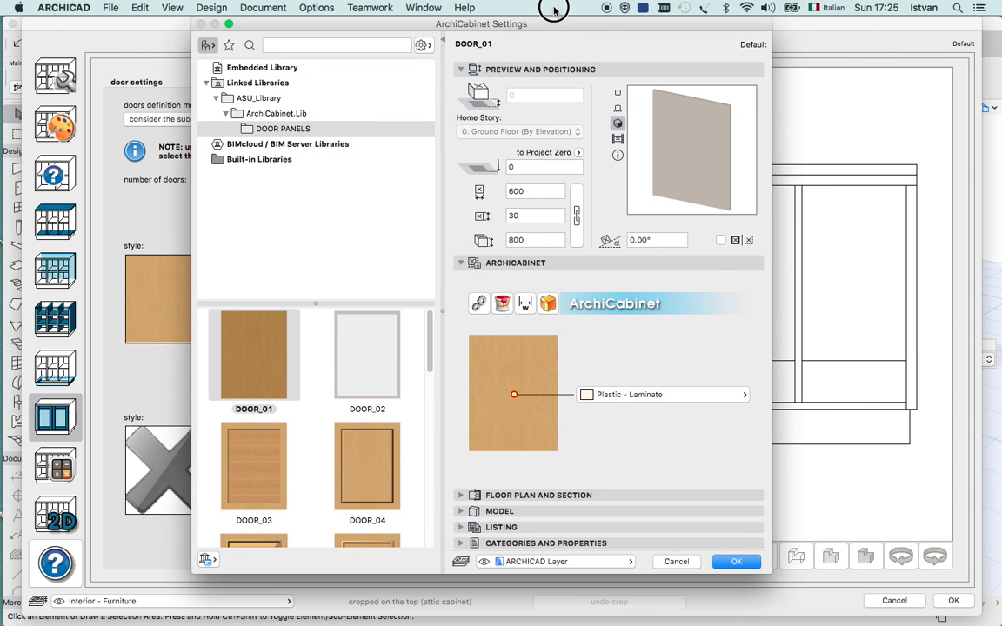
{"action": "left_click_drag", "start_coordinate": [428, 334], "coordinate": [422, 437]}
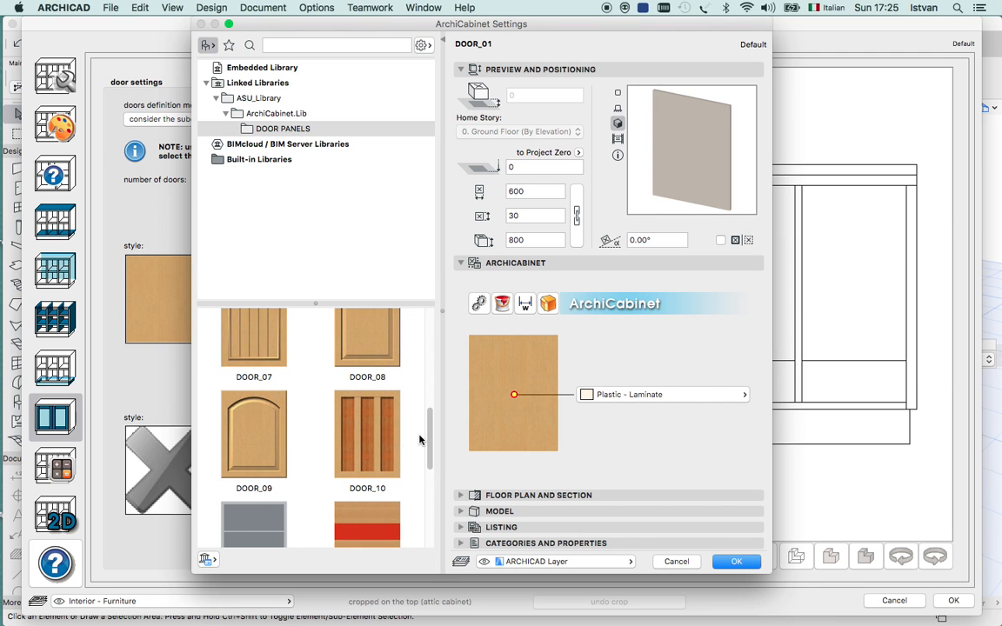
{"action": "left_click", "coordinate": [254, 434]}
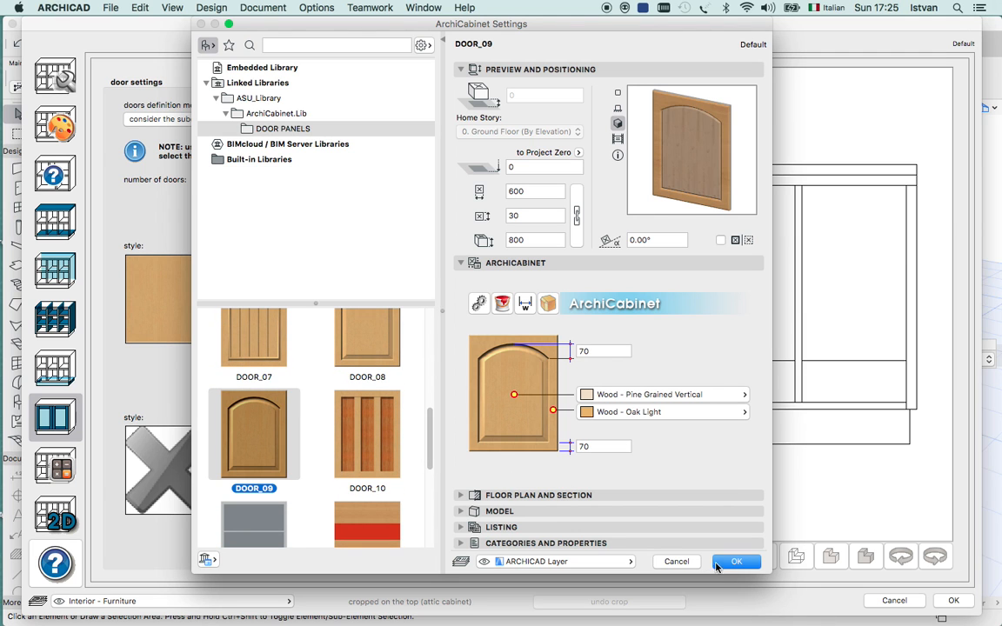
{"action": "left_click", "coordinate": [735, 561]}
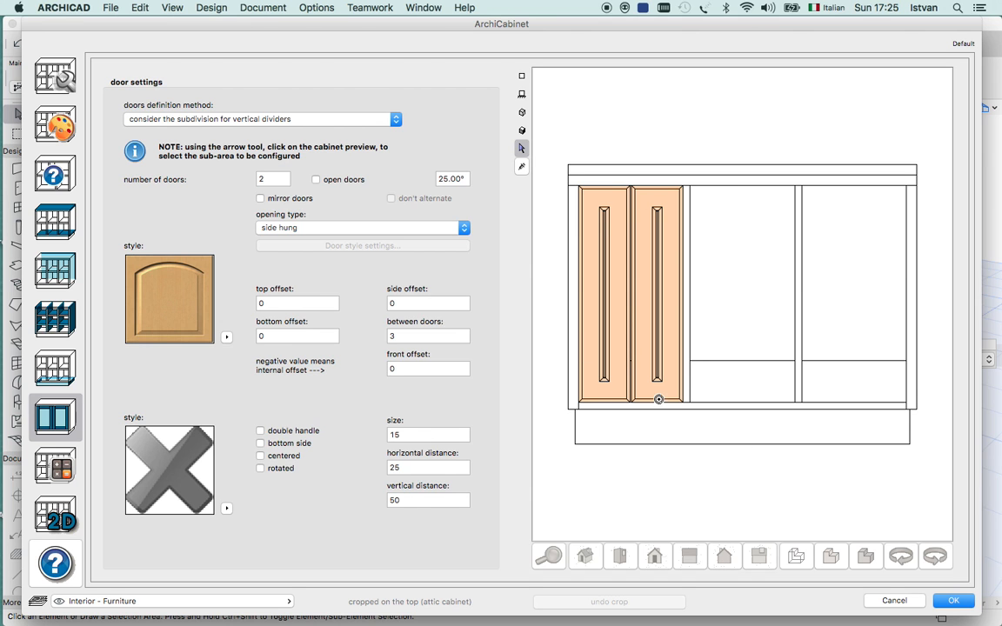
Apply the DOOR_11 panel style to the left compartment and set its number of doors to 1.
{"action": "left_click", "coordinate": [227, 337]}
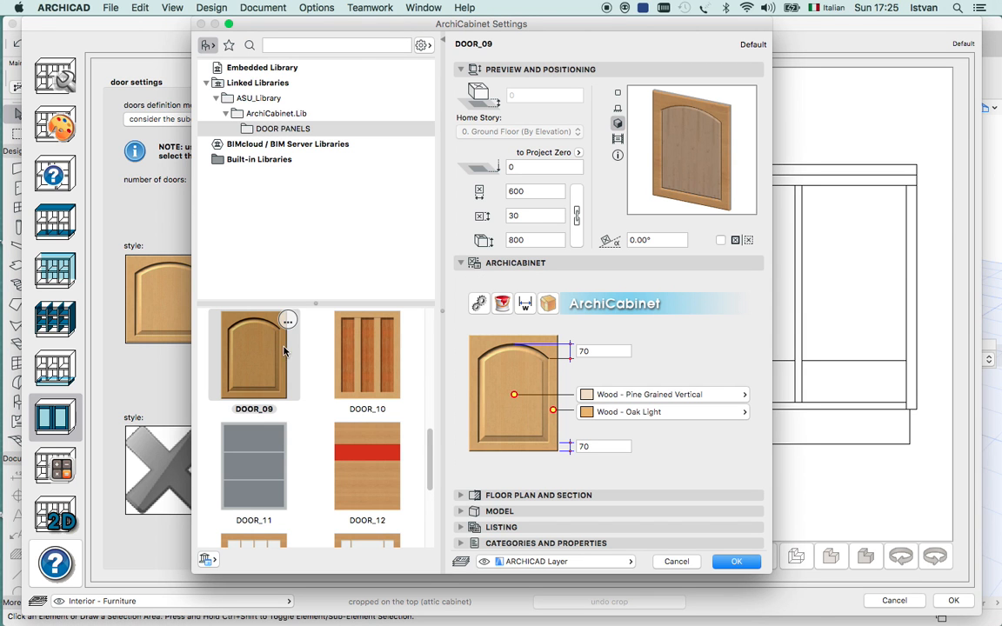
{"action": "left_click", "coordinate": [268, 461]}
{"action": "left_click", "coordinate": [735, 562]}
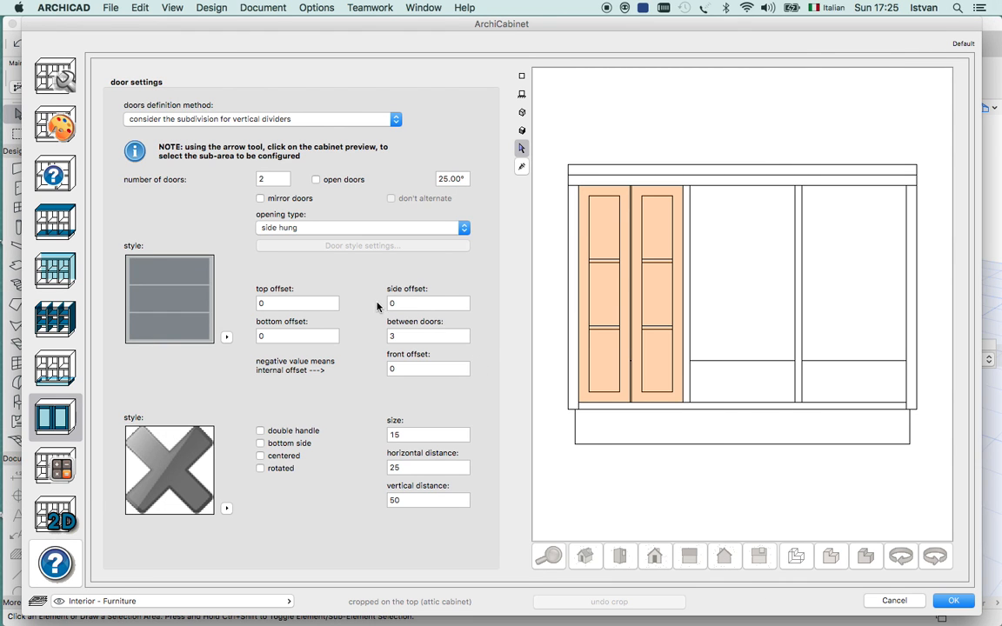
{"action": "left_click", "coordinate": [272, 180]}
Display the left compartment's door as open, check it in the 3D preview, and close it again.
{"action": "left_click", "coordinate": [315, 180]}
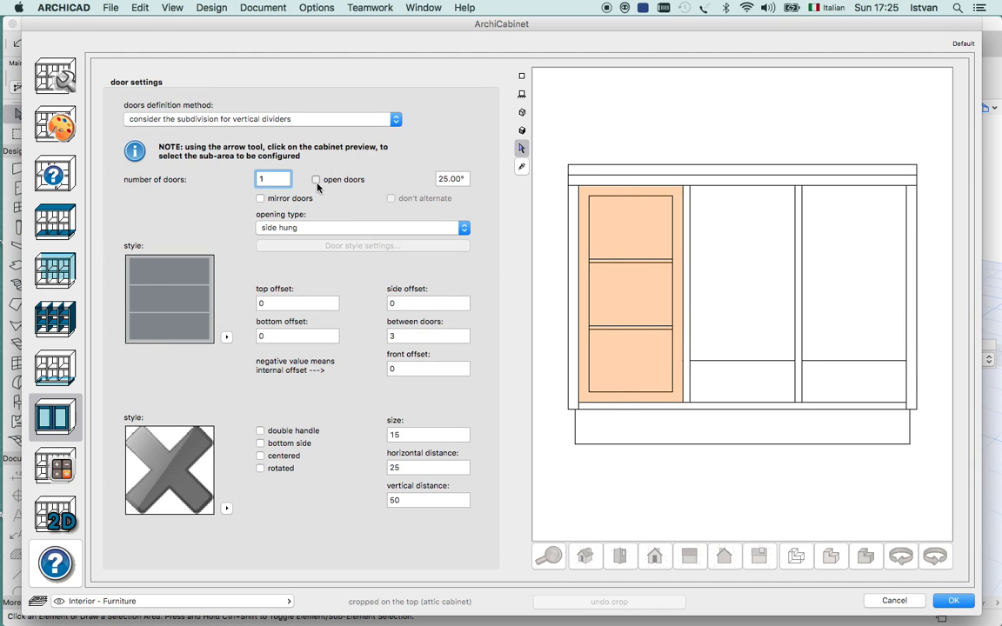
{"action": "left_click", "coordinate": [522, 113]}
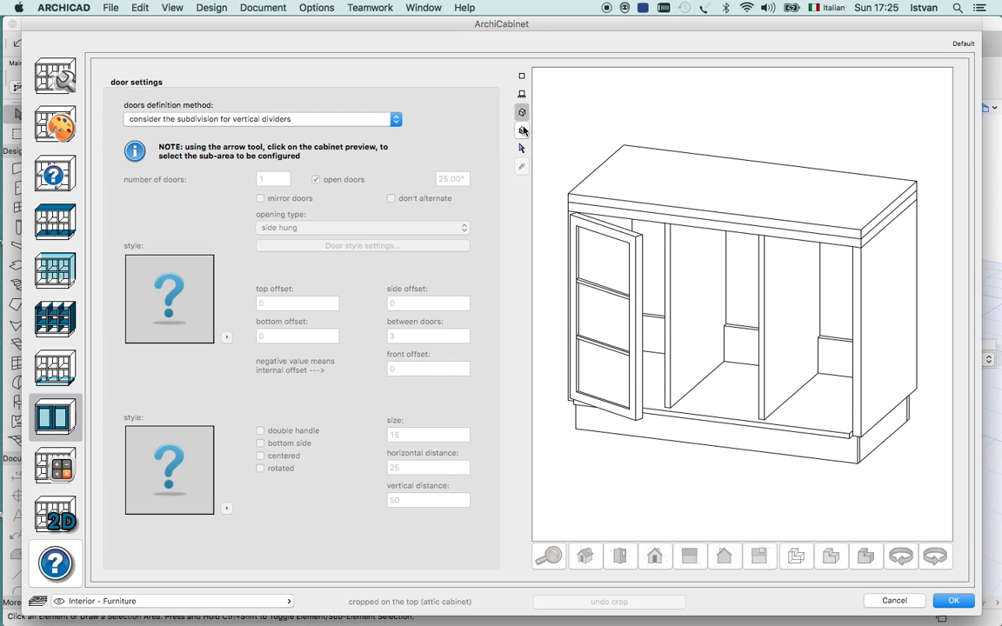
{"action": "left_click", "coordinate": [522, 94]}
{"action": "left_click", "coordinate": [522, 148]}
{"action": "left_click", "coordinate": [604, 252]}
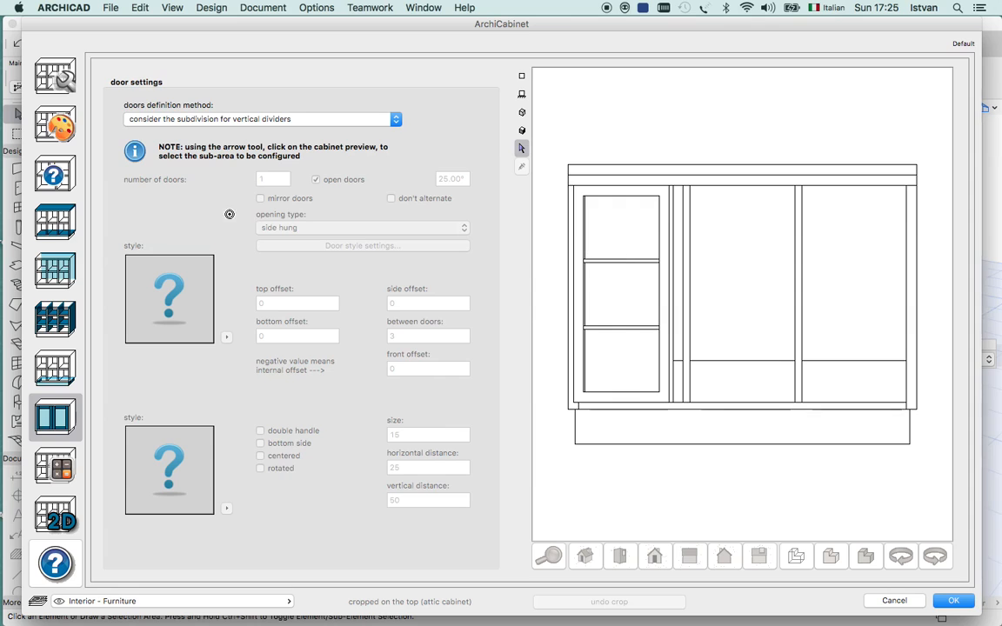
{"action": "left_click", "coordinate": [316, 180]}
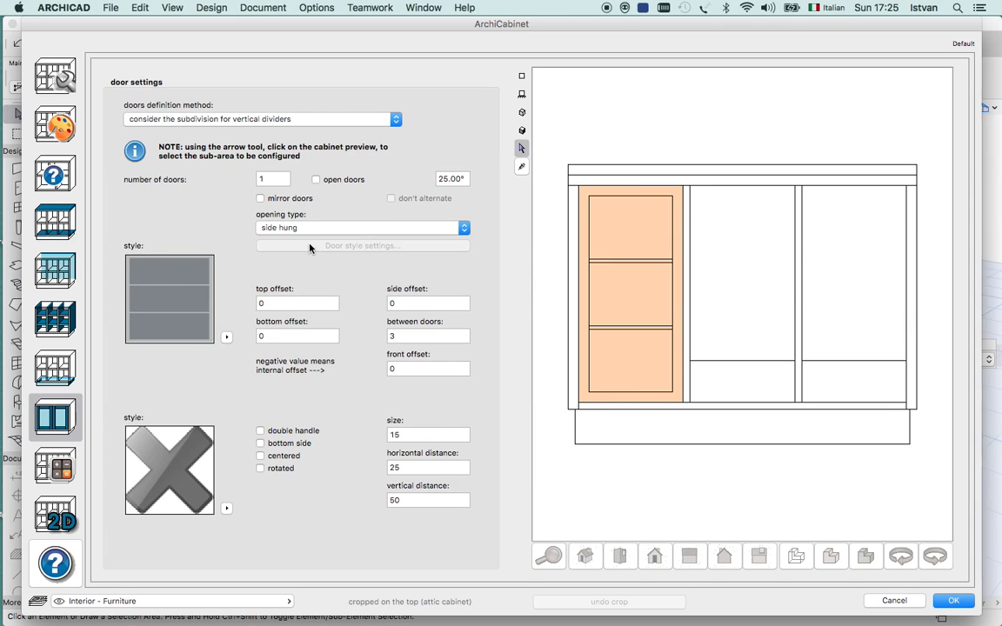
Add 1 door to the right compartment and give it the DOOR_11 panel style.
{"action": "left_click", "coordinate": [838, 296]}
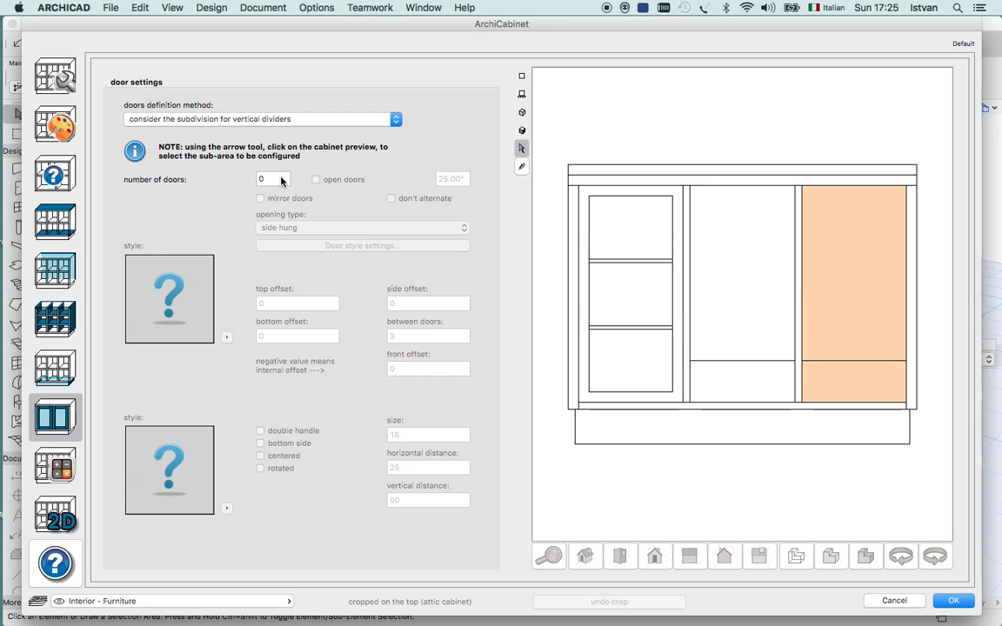
{"action": "double_click", "coordinate": [279, 179]}
{"action": "type", "text": "1"}
{"action": "left_click", "coordinate": [225, 338]}
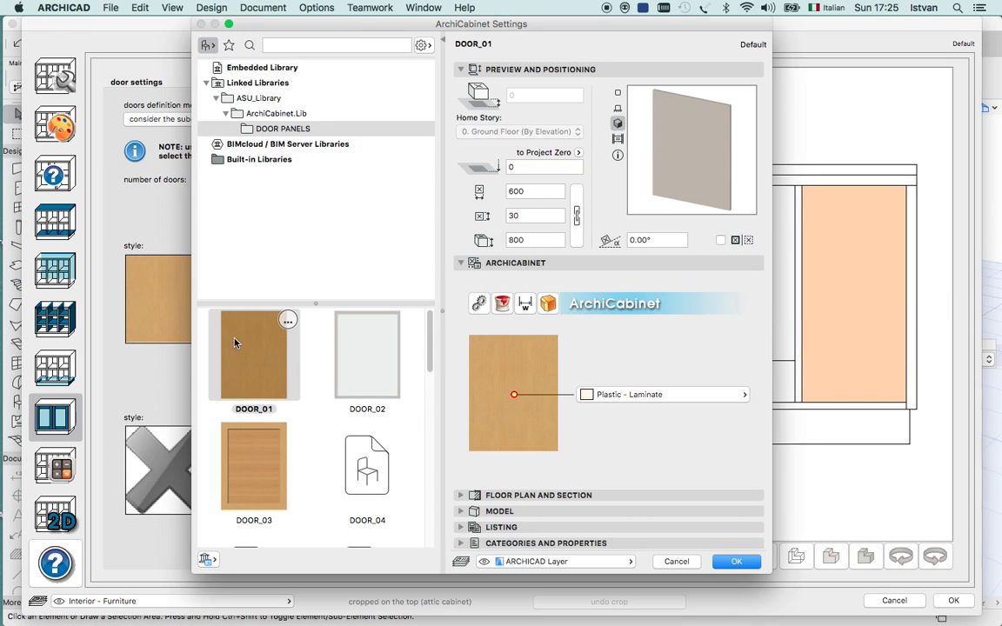
{"action": "left_click_drag", "start_coordinate": [432, 353], "coordinate": [430, 470]}
{"action": "left_click", "coordinate": [366, 445]}
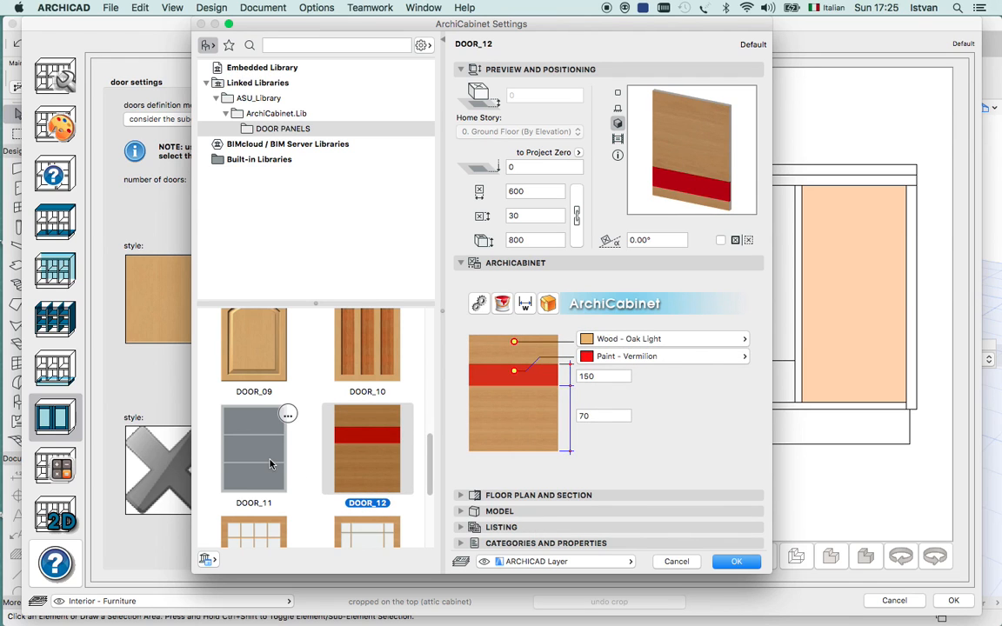
{"action": "left_click", "coordinate": [270, 452]}
{"action": "left_click", "coordinate": [735, 561]}
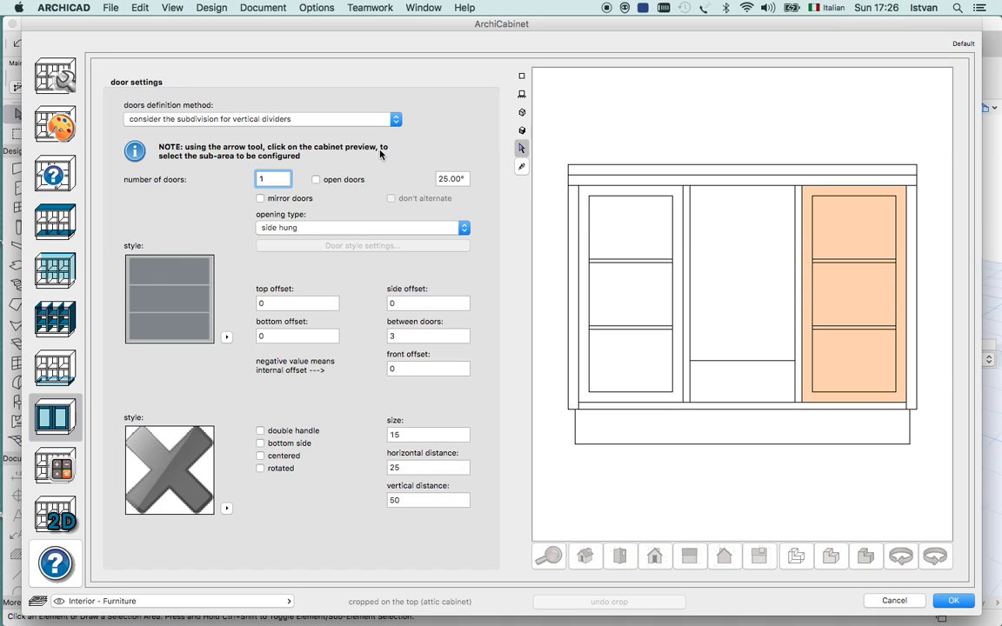
Display the right compartment's door as open, check it in the 3D preview, and close it again.
{"action": "left_click", "coordinate": [316, 181]}
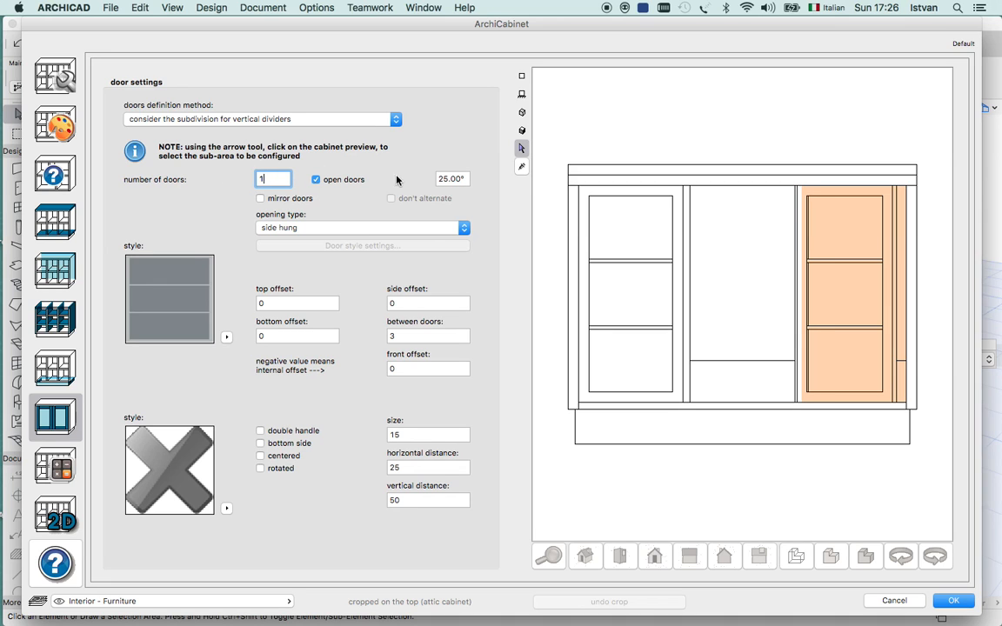
{"action": "left_click", "coordinate": [521, 113]}
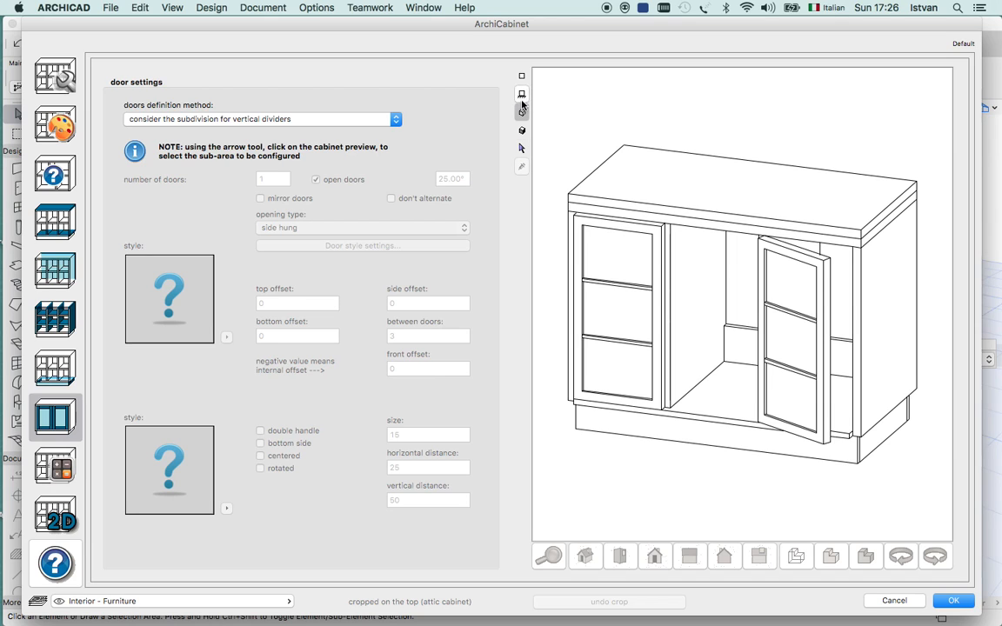
{"action": "left_click", "coordinate": [521, 94]}
{"action": "left_click", "coordinate": [520, 148]}
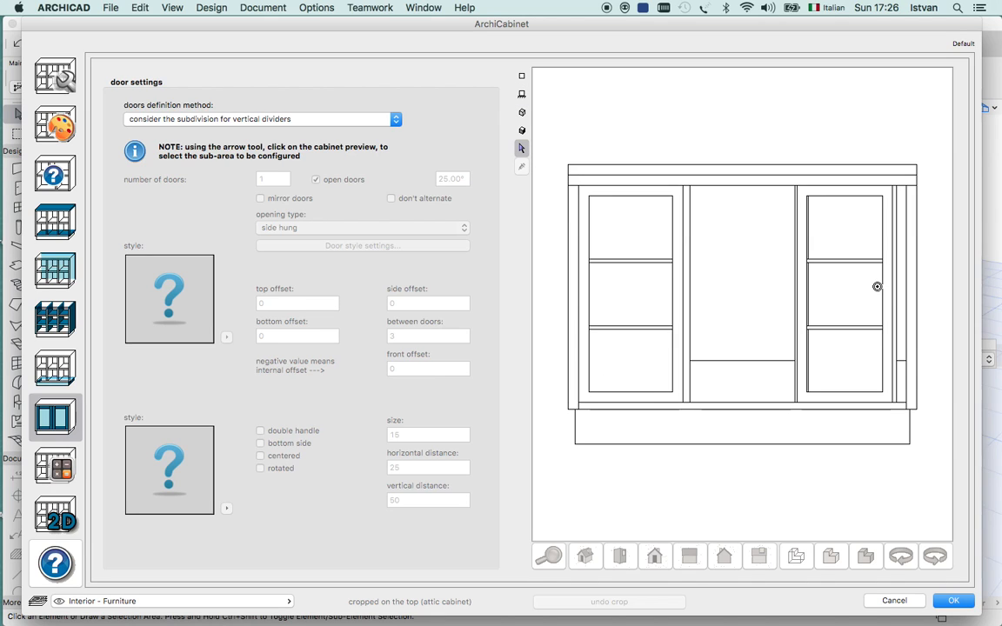
{"action": "left_click", "coordinate": [853, 293]}
{"action": "left_click", "coordinate": [317, 180]}
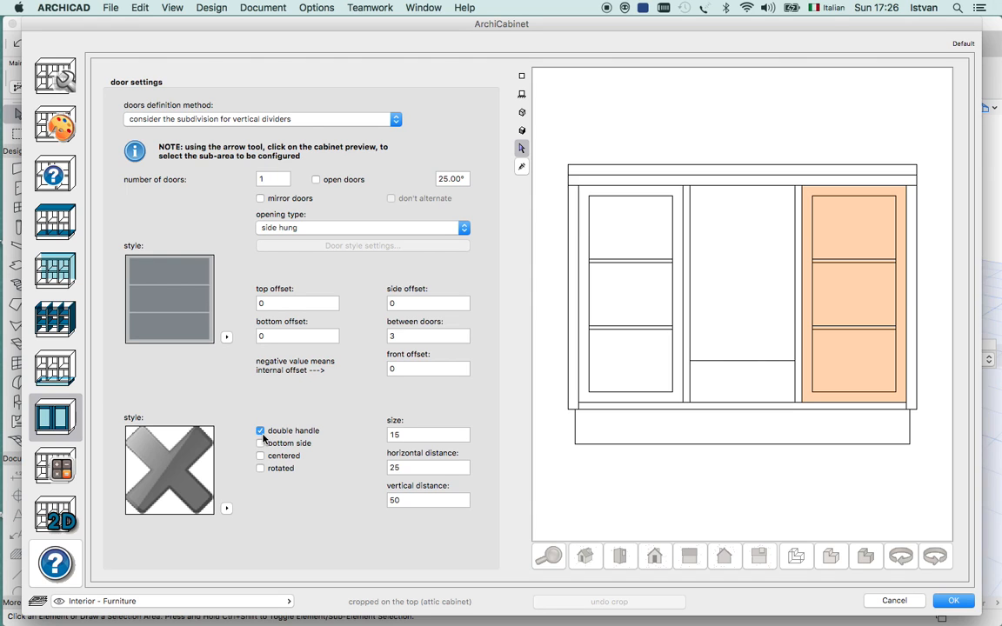
Assign the Handle_02_ACabinet style to the handle of the right compartment's door.
{"action": "left_click", "coordinate": [226, 509]}
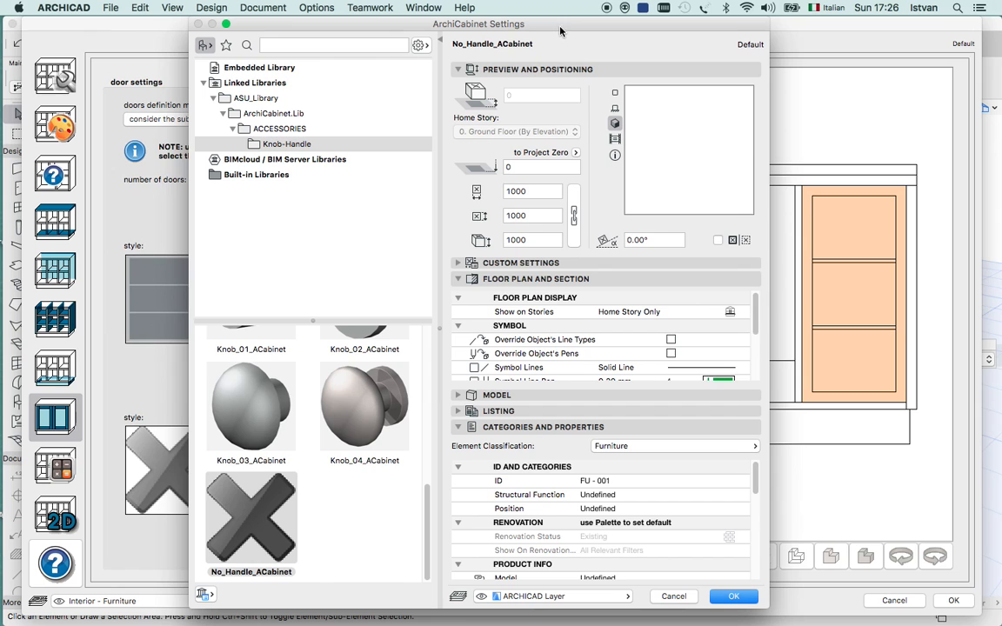
{"action": "left_click_drag", "start_coordinate": [560, 31], "coordinate": [543, 31]}
{"action": "left_click_drag", "start_coordinate": [414, 522], "coordinate": [429, 362]}
{"action": "left_click", "coordinate": [365, 387]}
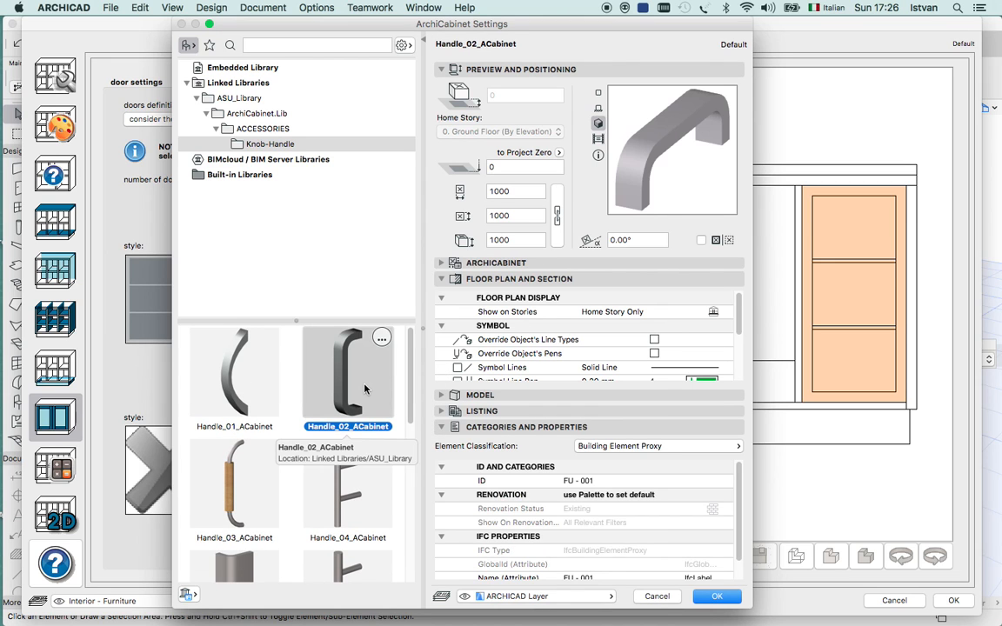
{"action": "left_click", "coordinate": [716, 598]}
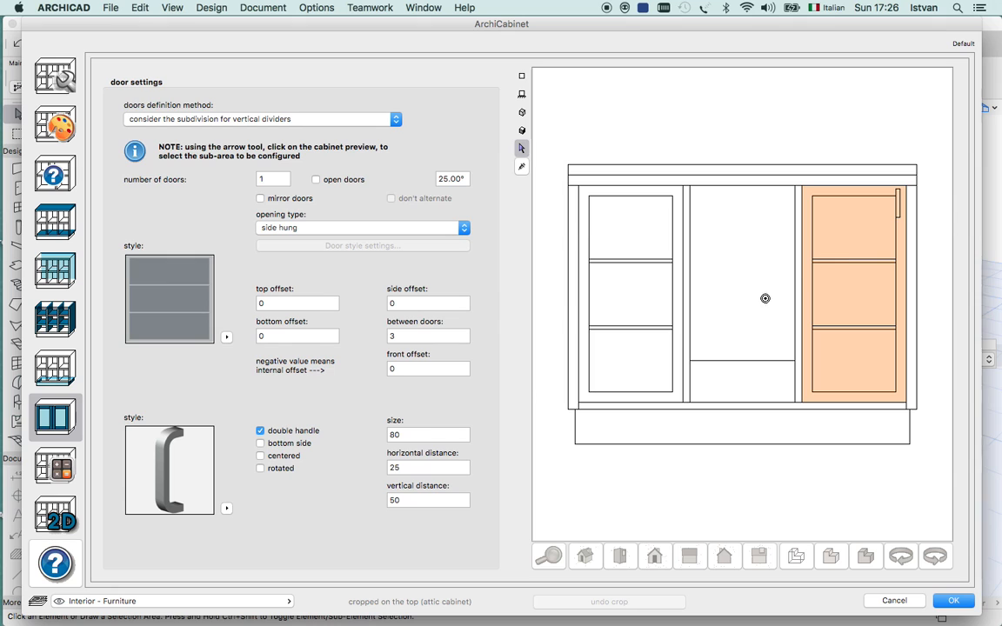
Center and rotate the right door's handle, check it in the 3D preview, and return to the front view.
{"action": "left_click", "coordinate": [260, 455]}
{"action": "left_click", "coordinate": [261, 468]}
{"action": "left_click", "coordinate": [522, 112]}
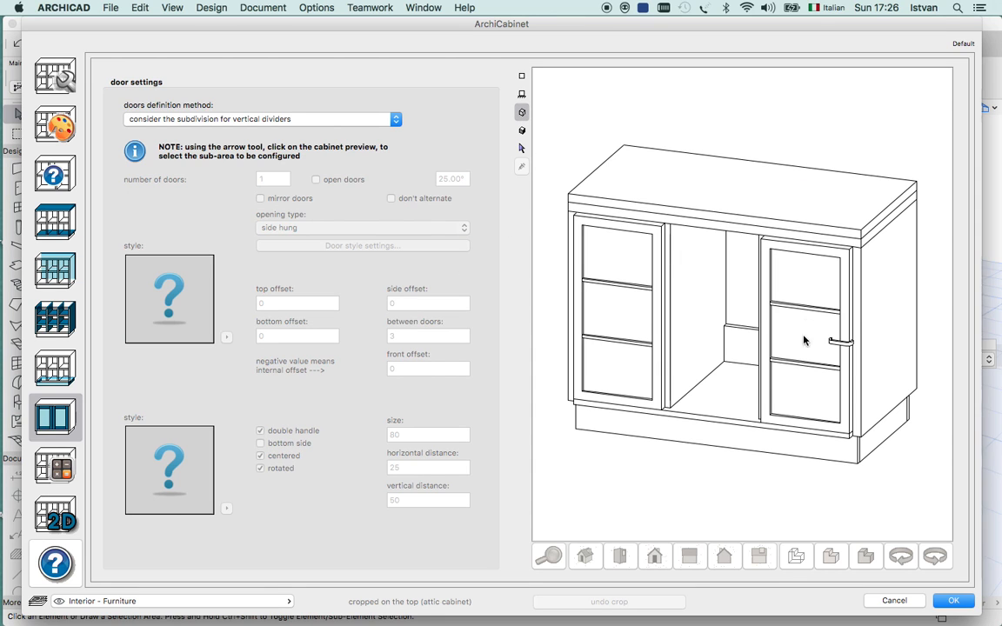
{"action": "left_click", "coordinate": [522, 96]}
{"action": "left_click", "coordinate": [522, 148]}
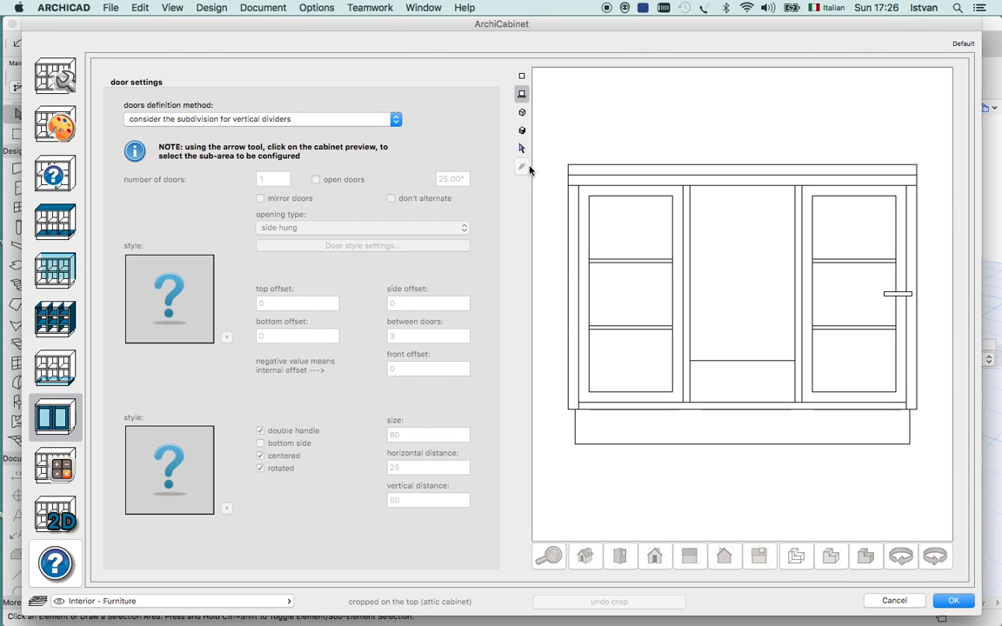
Turn off the right door handle's rotation and set its size to 120 and horizontal distance to 15.
{"action": "left_click", "coordinate": [834, 304]}
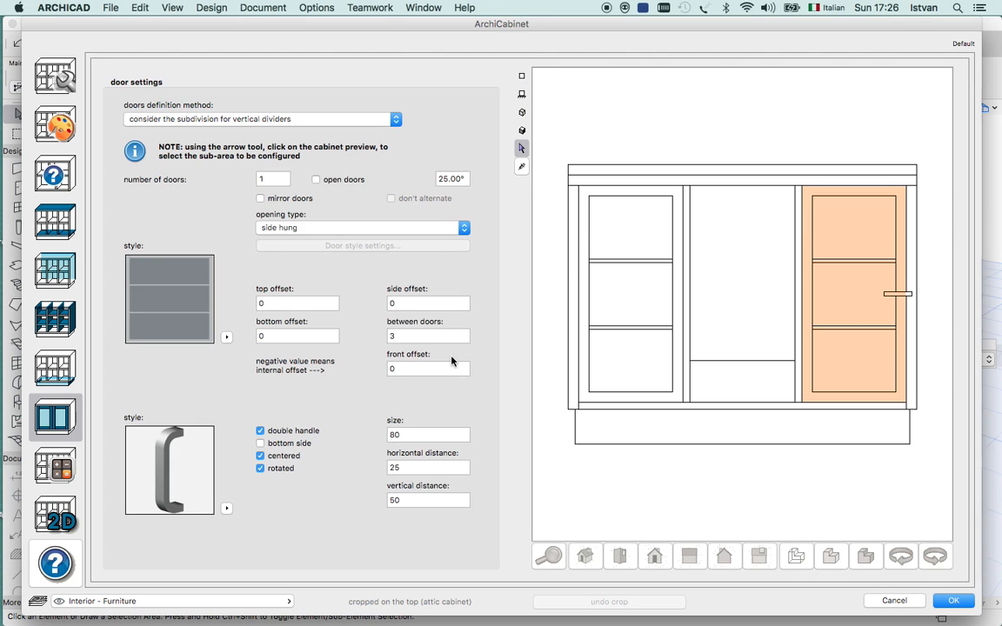
{"action": "left_click", "coordinate": [261, 469]}
{"action": "double_click", "coordinate": [409, 435]}
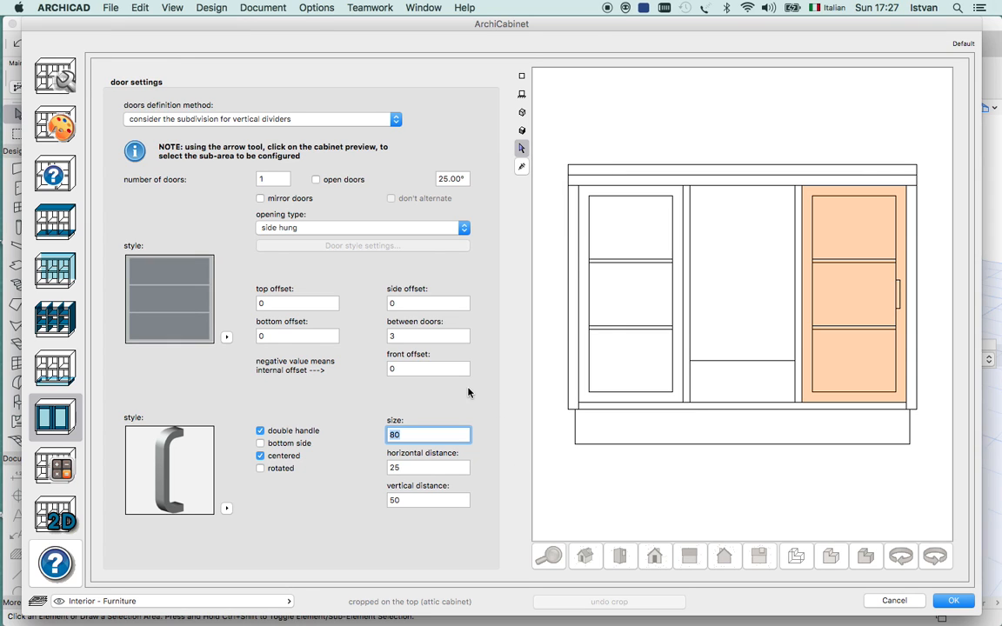
{"action": "type", "text": "120"}
{"action": "left_click", "coordinate": [432, 469]}
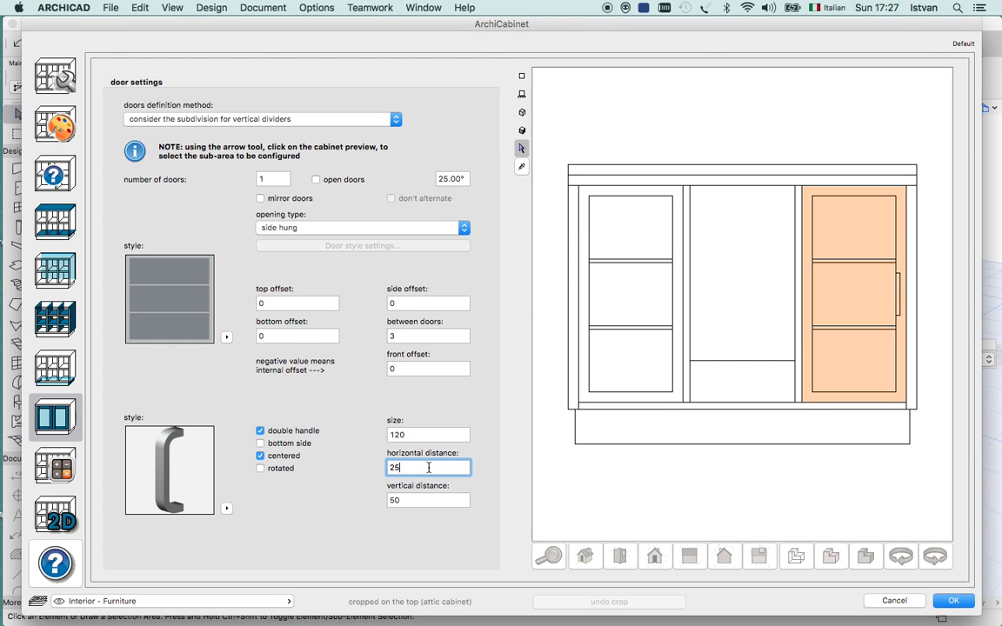
{"action": "double_click", "coordinate": [415, 467]}
{"action": "type", "text": "15"}
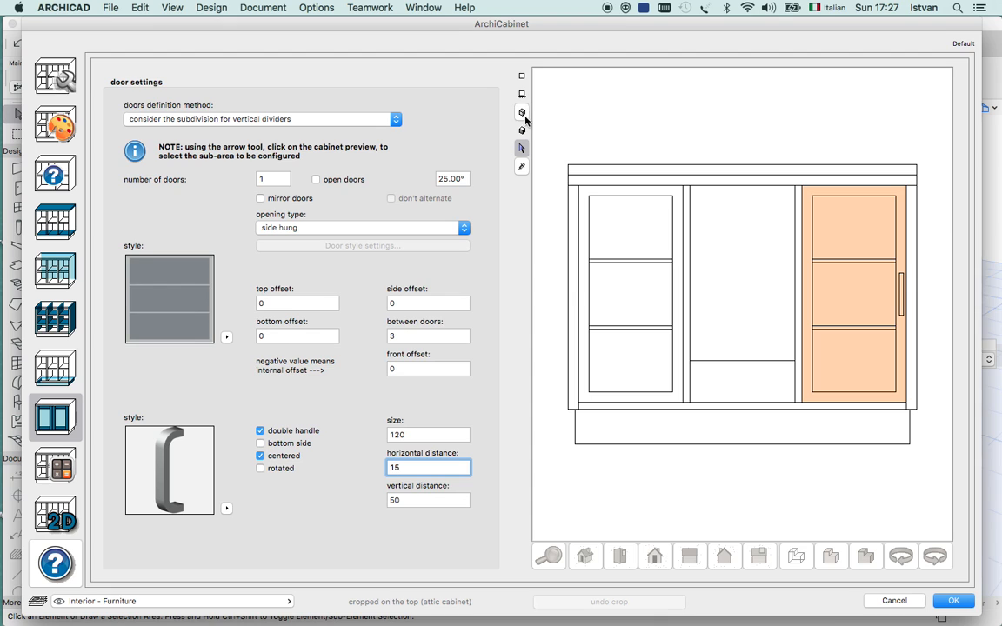
Disable the double handle on the right door and check the cabinet in the 3D preview.
{"action": "left_click", "coordinate": [261, 432]}
{"action": "left_click", "coordinate": [521, 94]}
{"action": "left_click", "coordinate": [520, 114]}
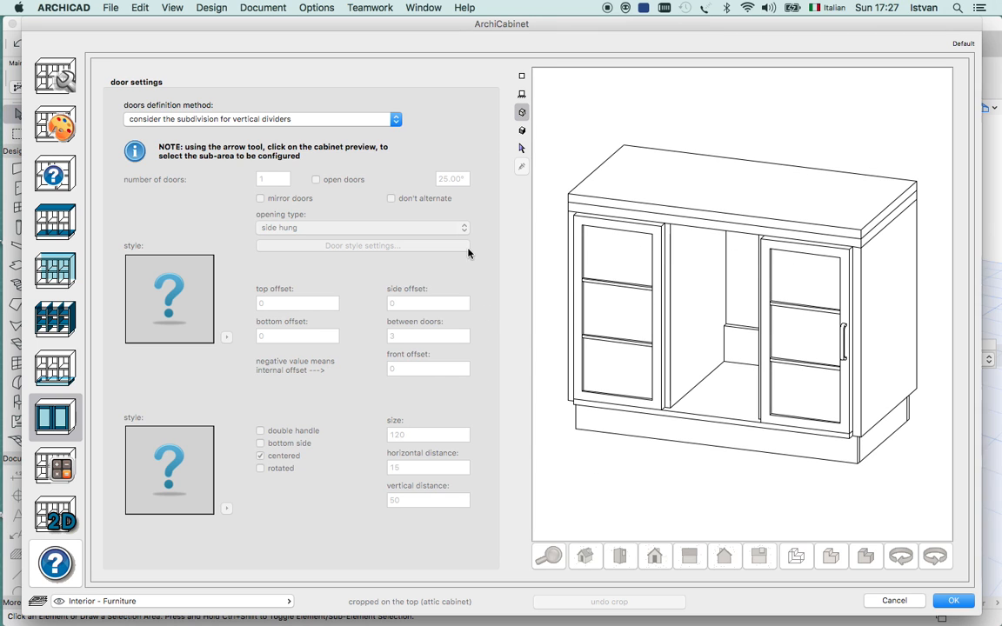
In the listing parameters, name the cabinet "Cigraph's cabinet" and set its cost to 500.00.
{"action": "left_click", "coordinate": [59, 467]}
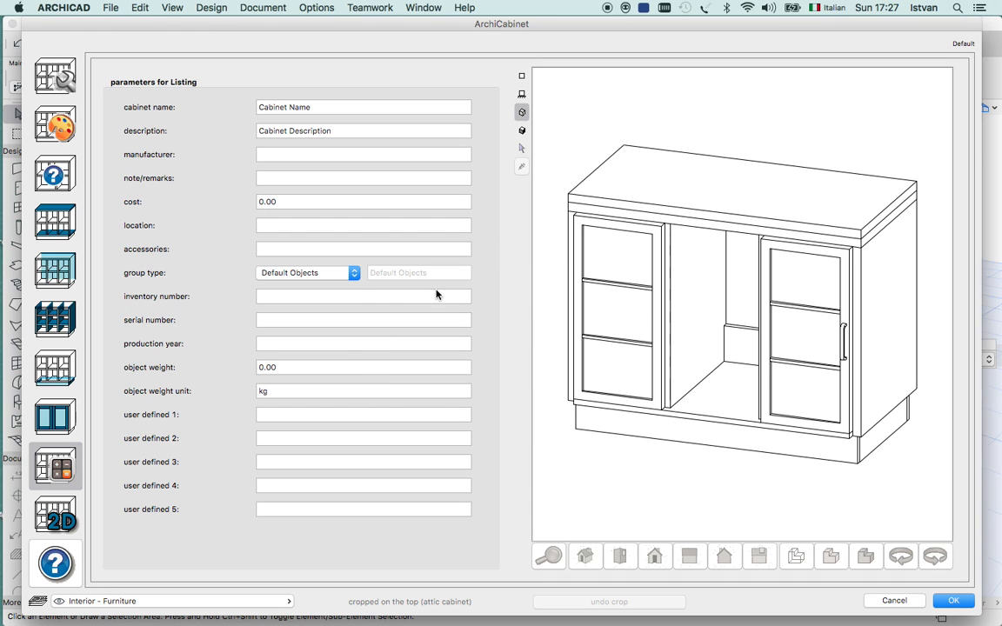
{"action": "left_click_drag", "start_coordinate": [334, 33], "coordinate": [329, 22]}
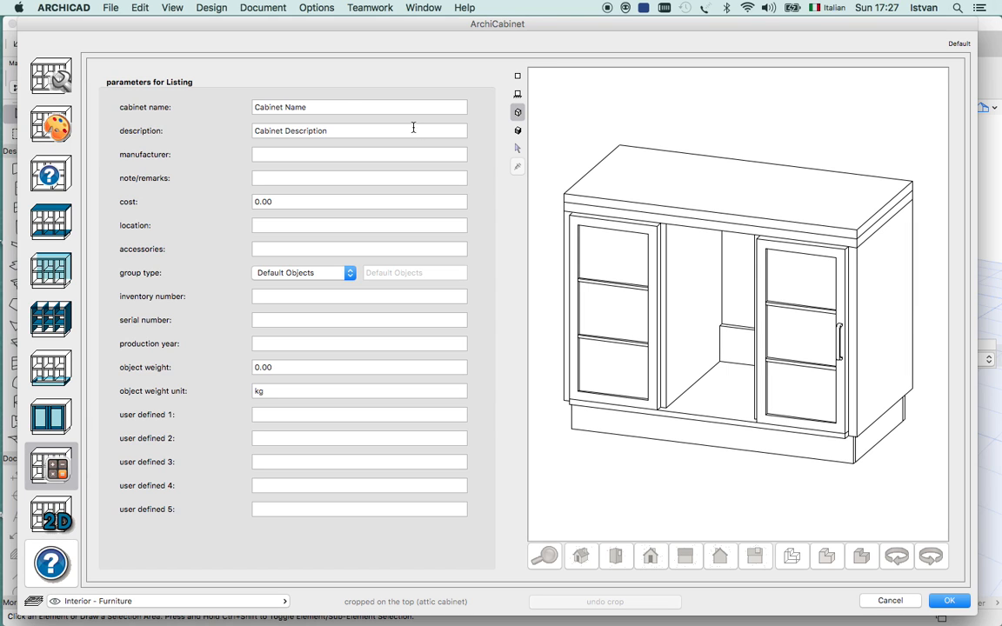
{"action": "left_click_drag", "start_coordinate": [336, 105], "coordinate": [234, 105]}
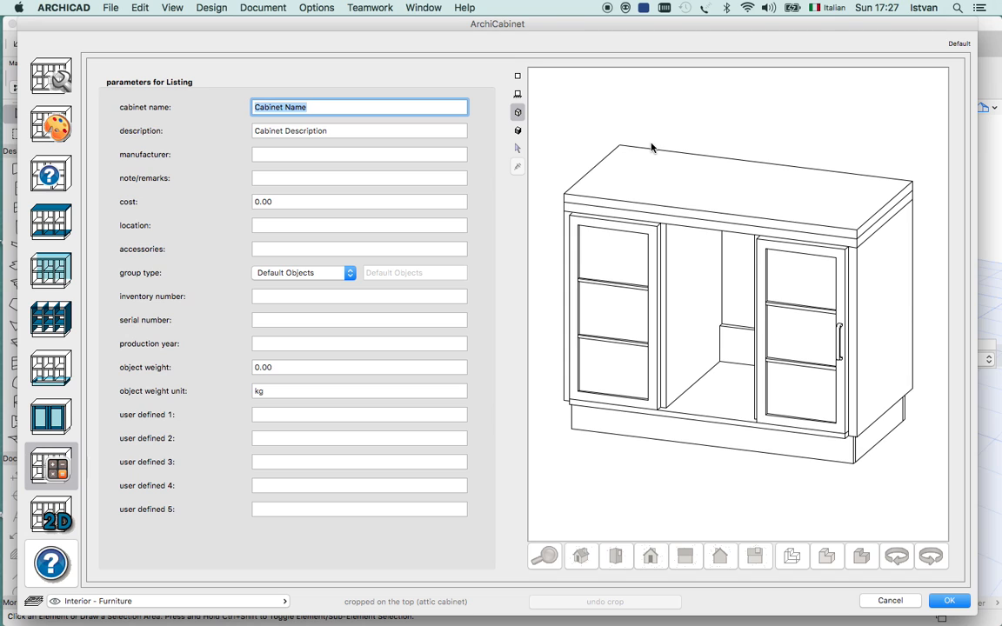
{"action": "type", "text": "Cigraph's c"}
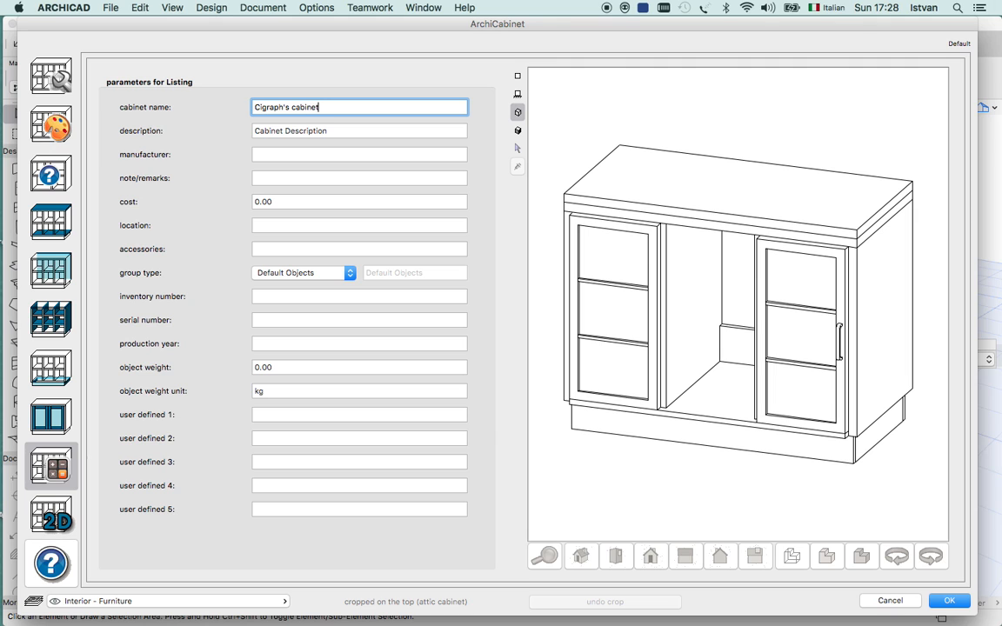
{"action": "left_click", "coordinate": [260, 201]}
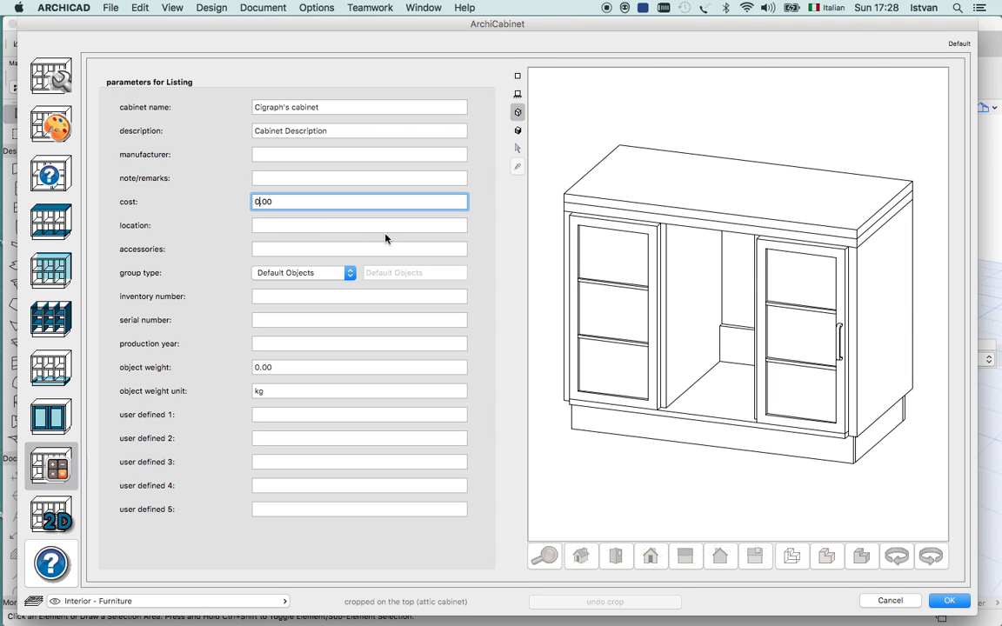
{"action": "key", "text": "BackSpace"}
{"action": "type", "text": "50"}
{"action": "left_click", "coordinate": [280, 248]}
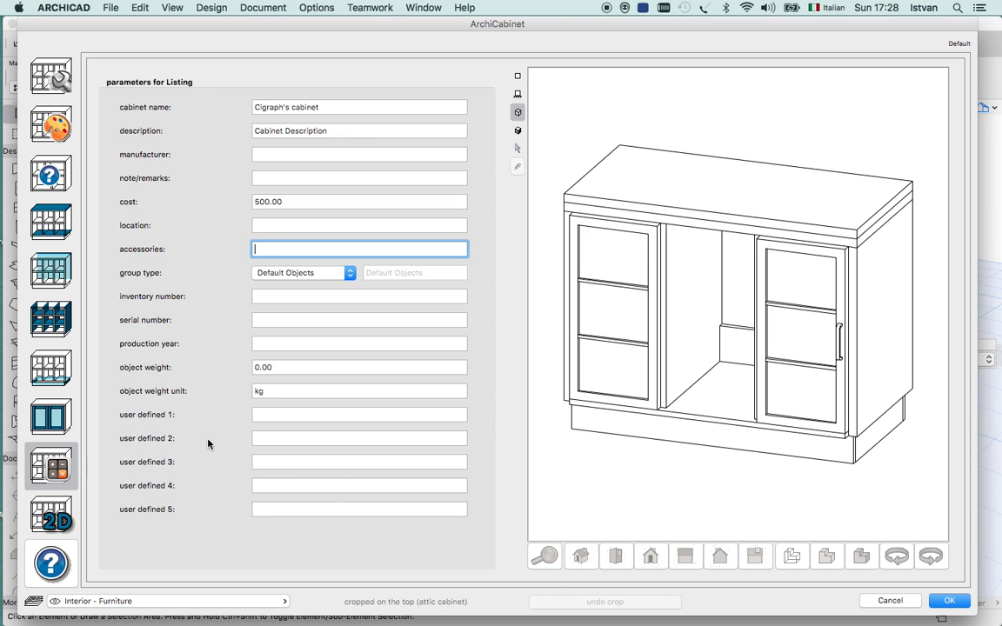
In the cabinet's 2D settings, set the minimum space on the front side to 450.
{"action": "left_click", "coordinate": [51, 520]}
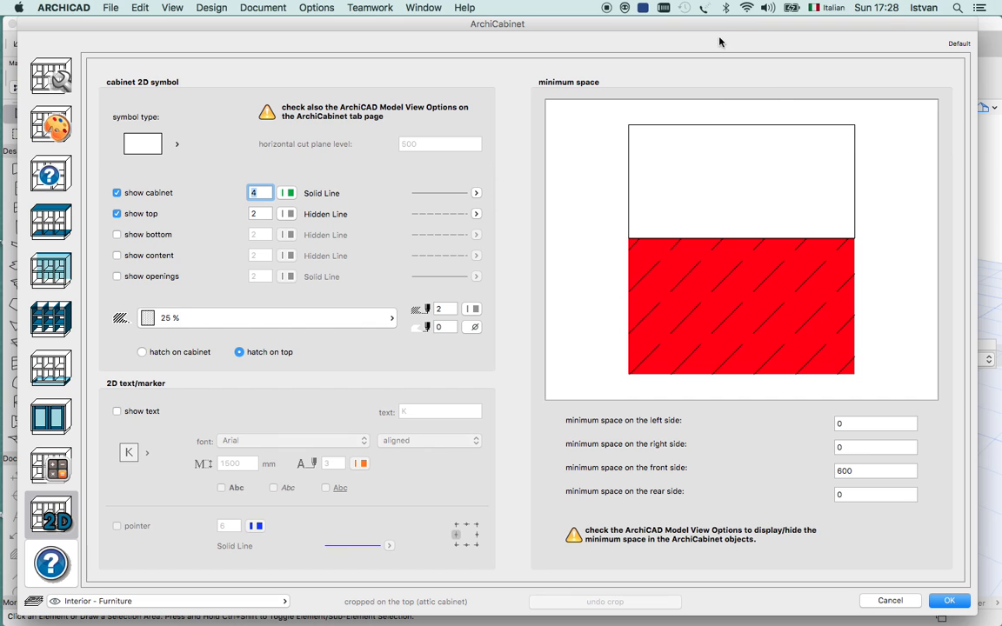
{"action": "left_click_drag", "start_coordinate": [736, 25], "coordinate": [739, 24]}
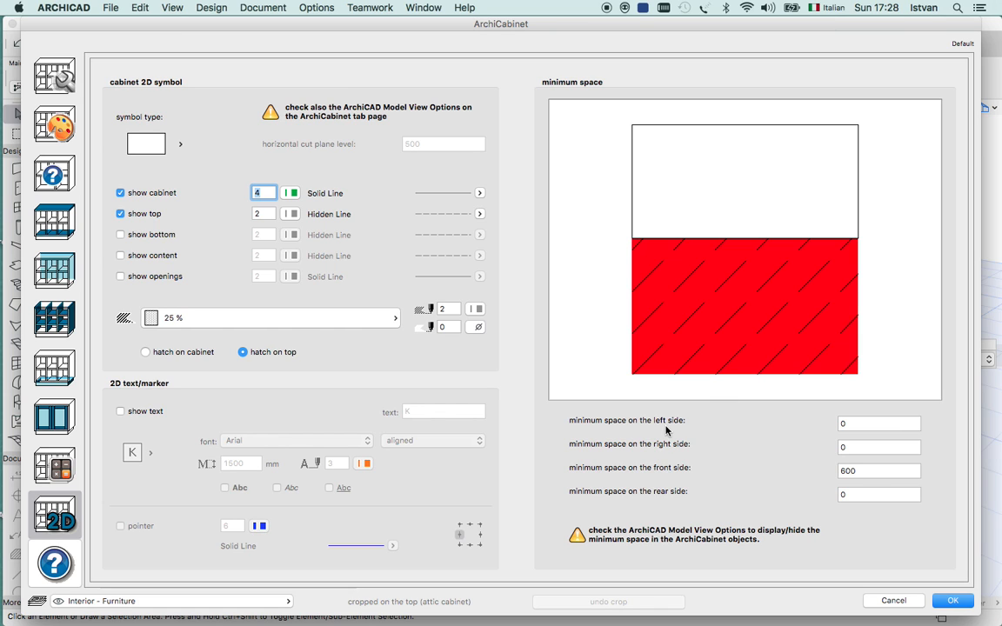
{"action": "left_click", "coordinate": [864, 469]}
{"action": "double_click", "coordinate": [865, 469]}
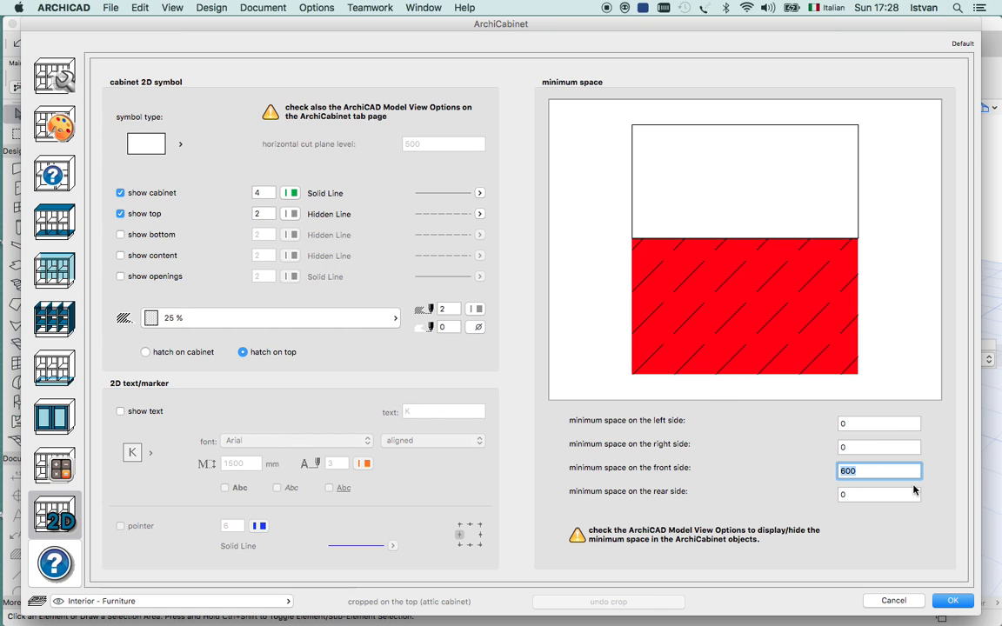
{"action": "type", "text": "450"}
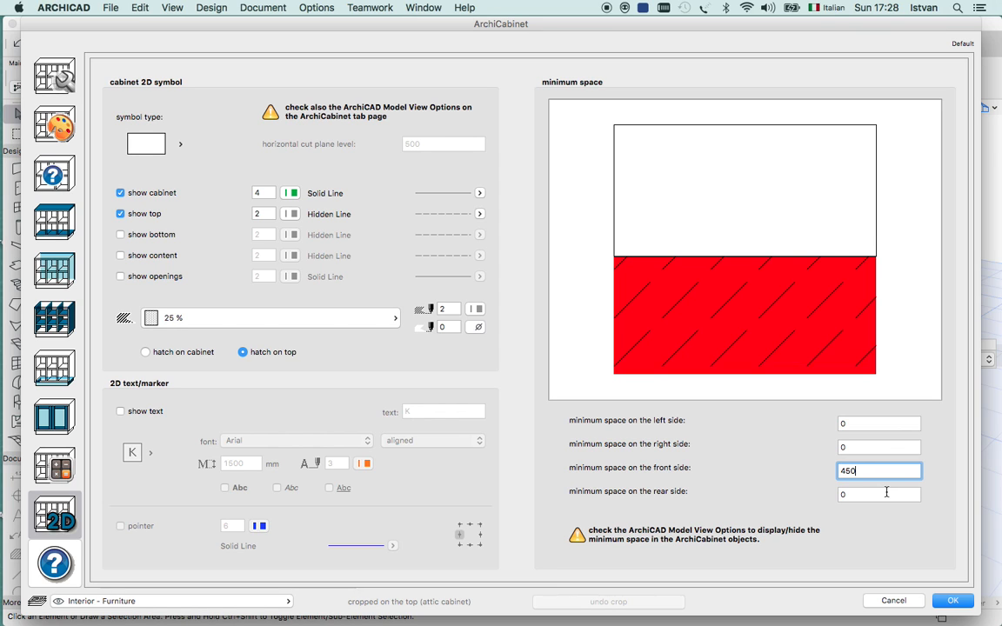
Set the minimum space on the cabinet's rear side to 300.
{"action": "left_click", "coordinate": [886, 493]}
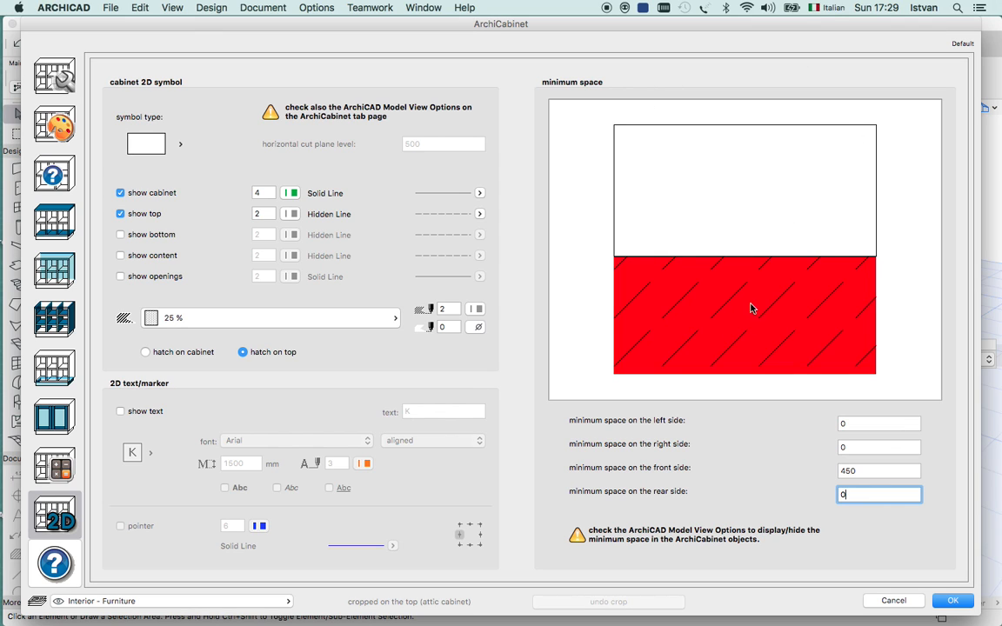
{"action": "left_click", "coordinate": [804, 495]}
{"action": "type", "text": "300"}
{"action": "left_click", "coordinate": [878, 471]}
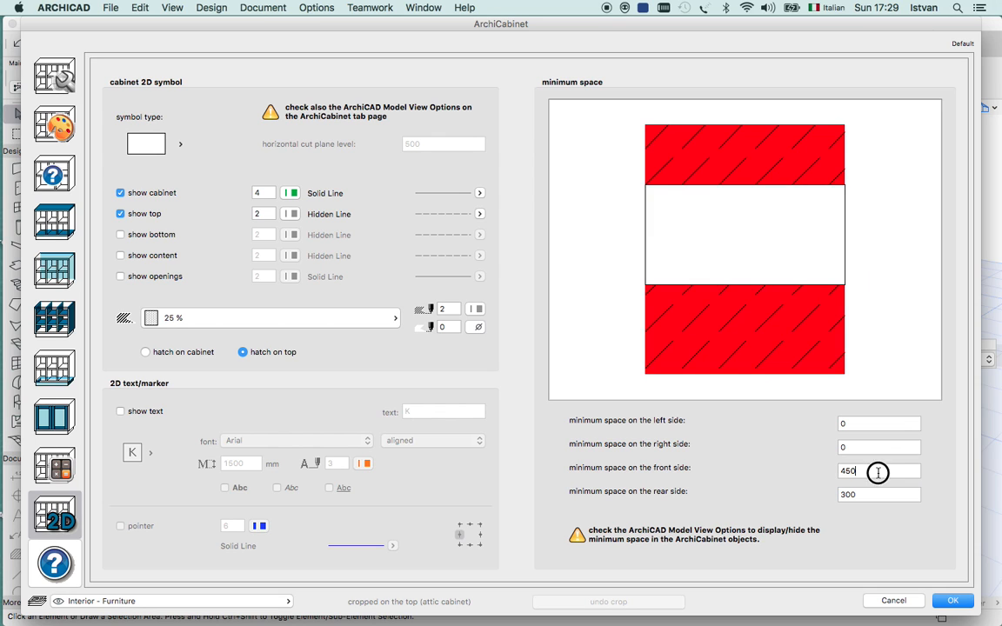
Choose the crossed rectangle as the cabinet's 2D symbol type and accept the cabinet settings.
{"action": "left_click", "coordinate": [180, 145]}
{"action": "left_click", "coordinate": [287, 176]}
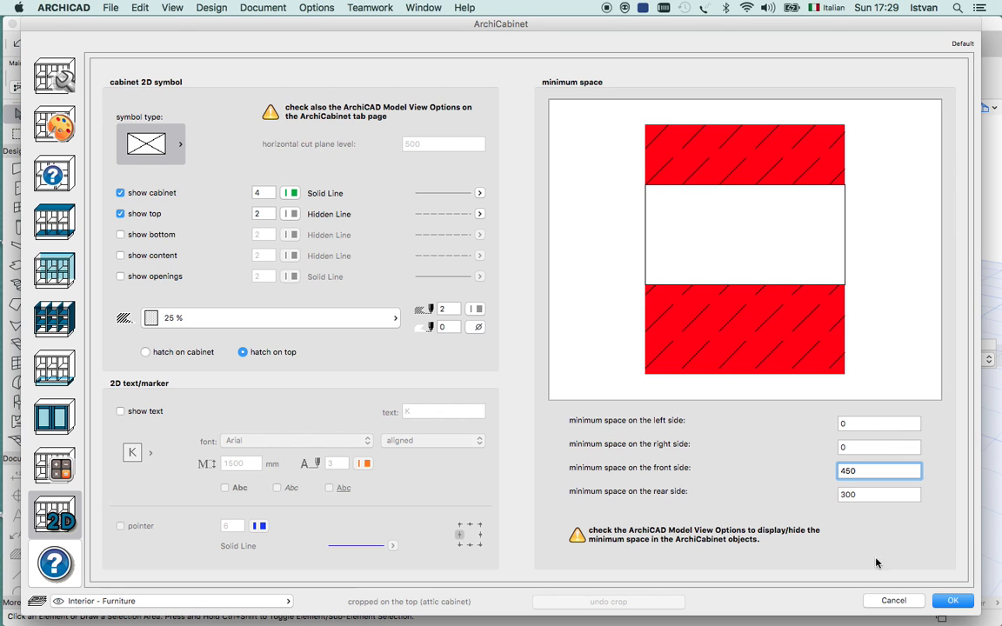
{"action": "left_click", "coordinate": [953, 600]}
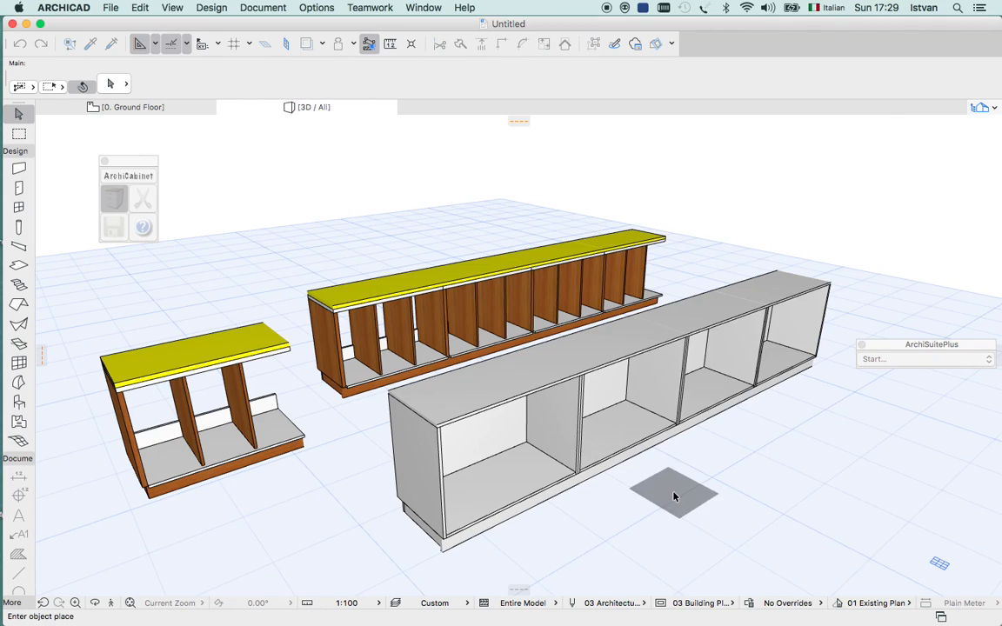
Place the cabinet in the 3D view in front of the grey cabinet row, parallel to it.
{"action": "left_click", "coordinate": [652, 529]}
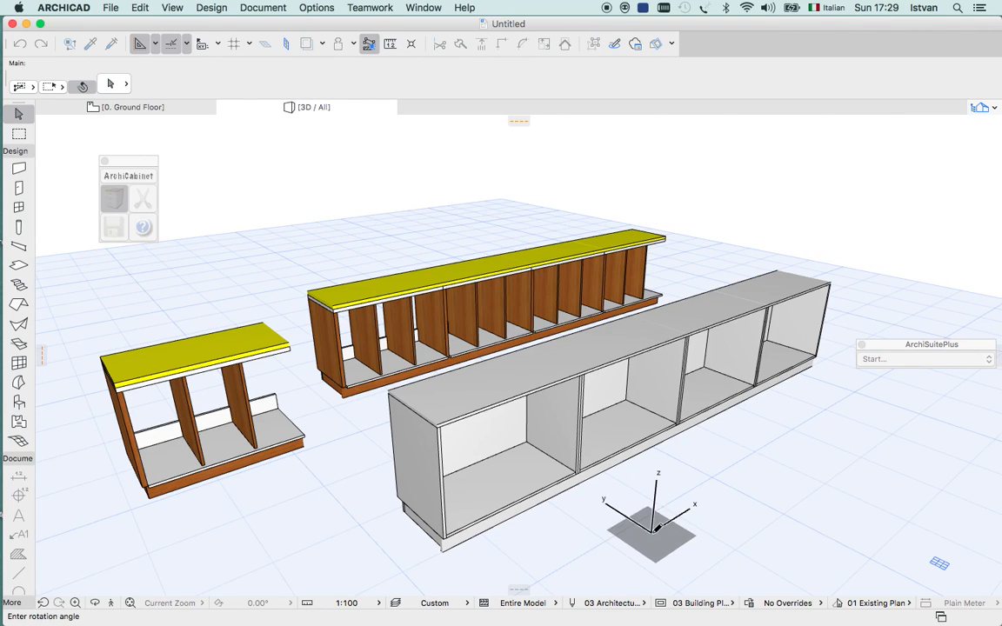
{"action": "left_click", "coordinate": [783, 455]}
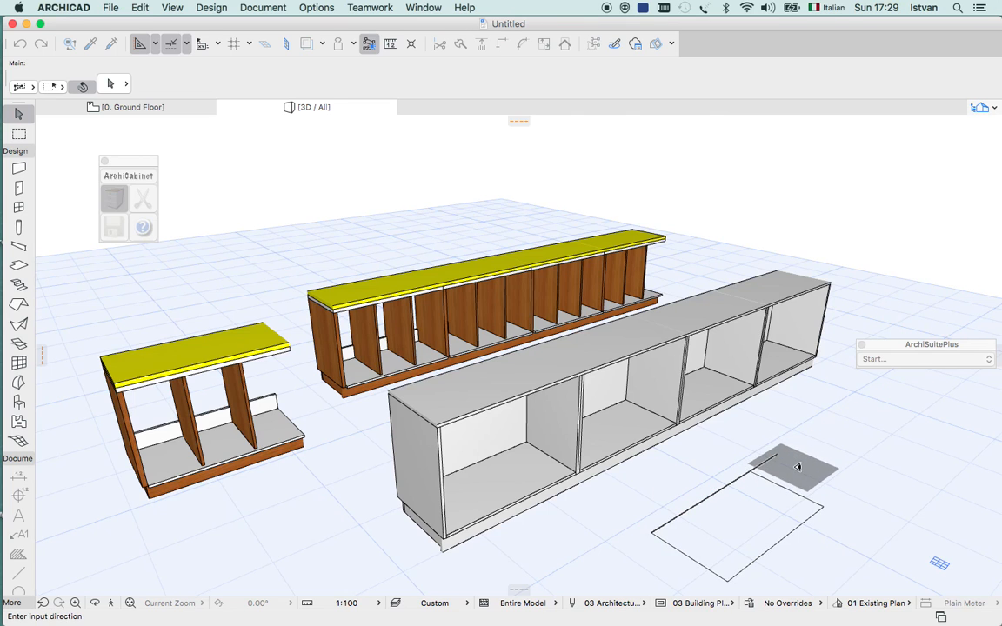
{"action": "left_click", "coordinate": [857, 503]}
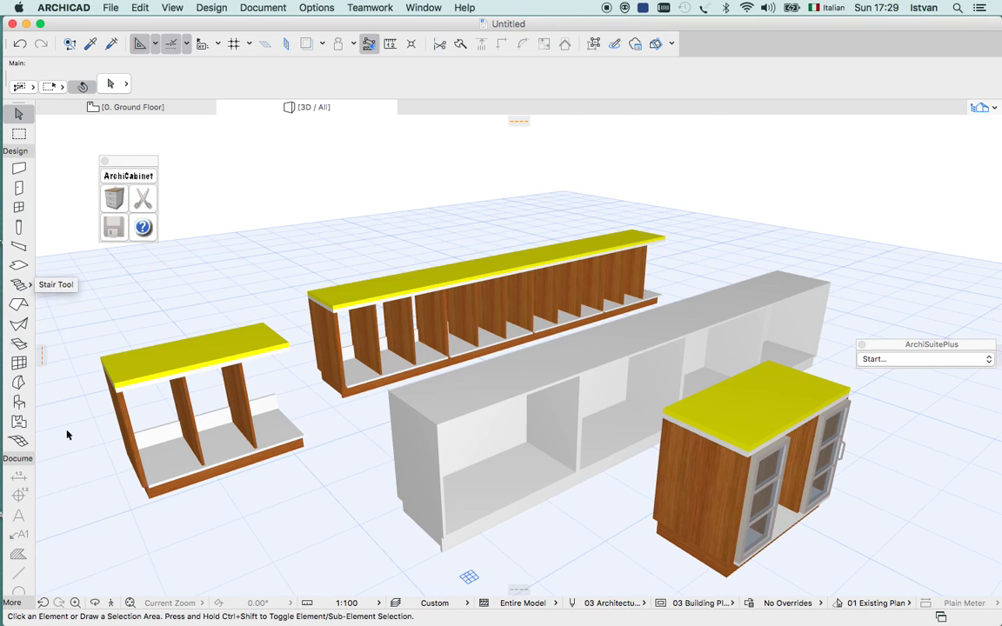
Examine the placed cabinet from the front in 3D and inspect its symbol up close on the ground floor plan.
{"action": "left_click", "coordinate": [95, 603]}
{"action": "left_click_drag", "start_coordinate": [730, 444], "coordinate": [501, 472]}
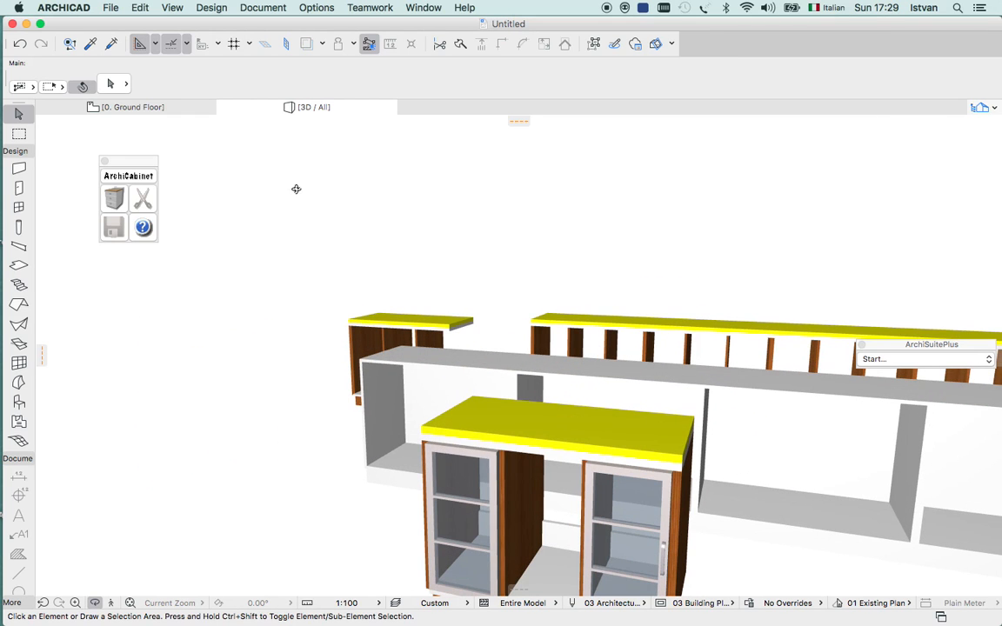
{"action": "left_click", "coordinate": [160, 108]}
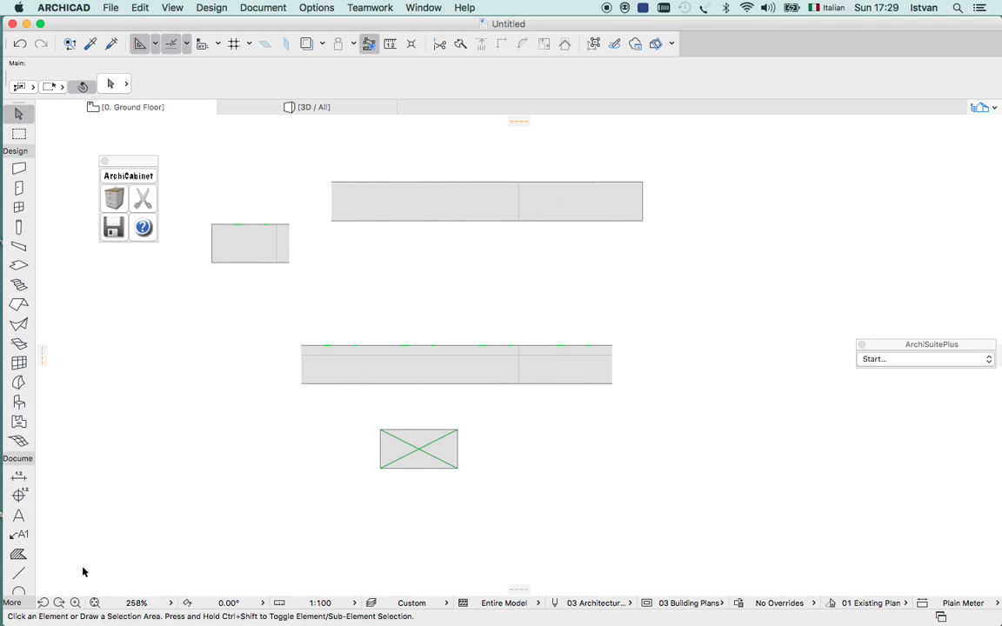
{"action": "left_click", "coordinate": [75, 603]}
{"action": "left_click", "coordinate": [649, 336]}
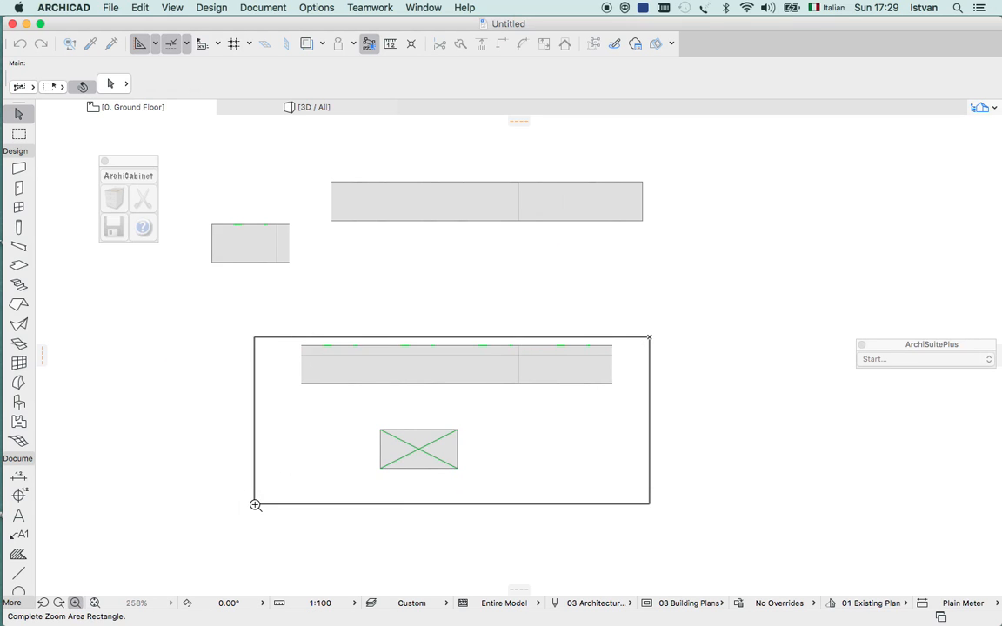
{"action": "left_click", "coordinate": [254, 503]}
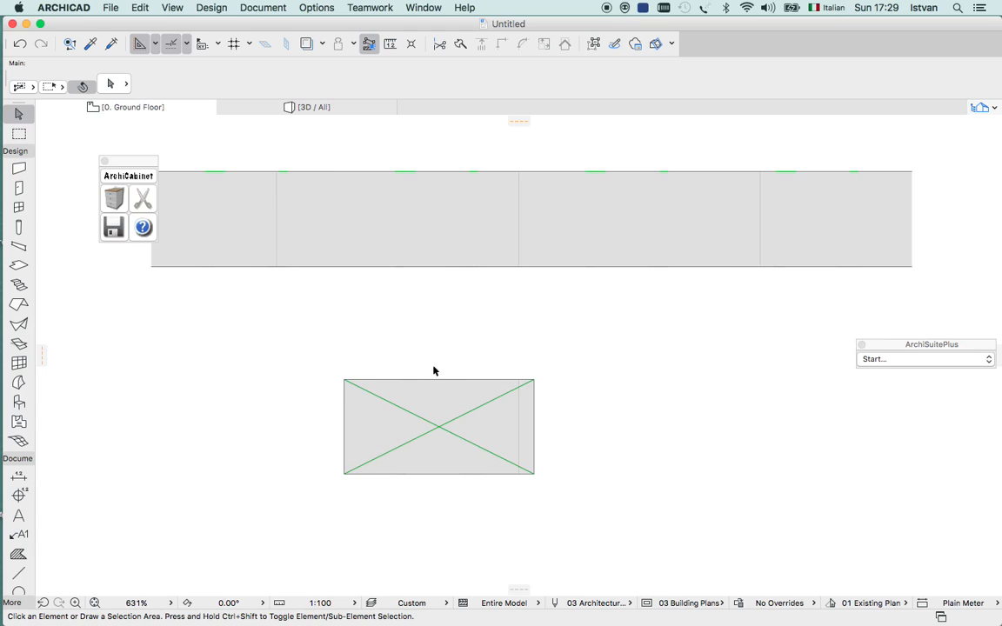
In a new cabinet's 2D settings, set the cabinet line type to Dense Dotted and the symbol type to the plain rectangle.
{"action": "left_click", "coordinate": [113, 204]}
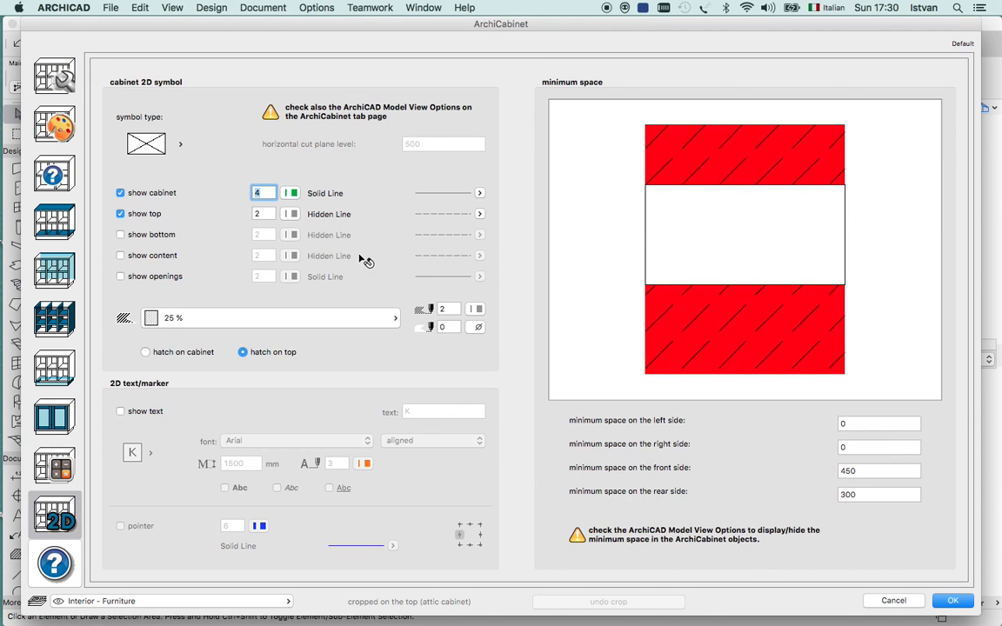
{"action": "left_click", "coordinate": [480, 193]}
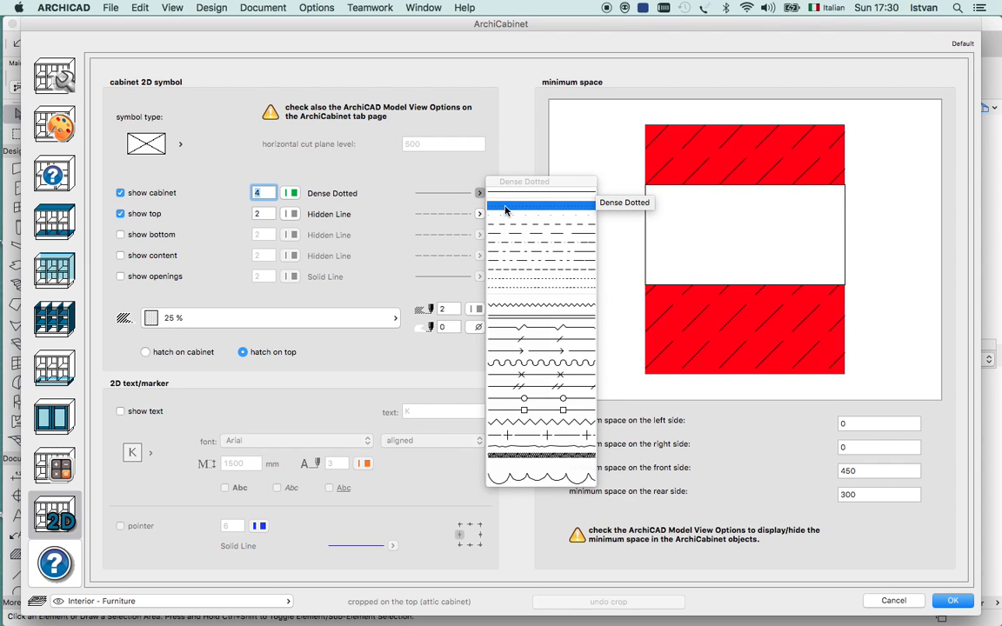
{"action": "left_click", "coordinate": [506, 208]}
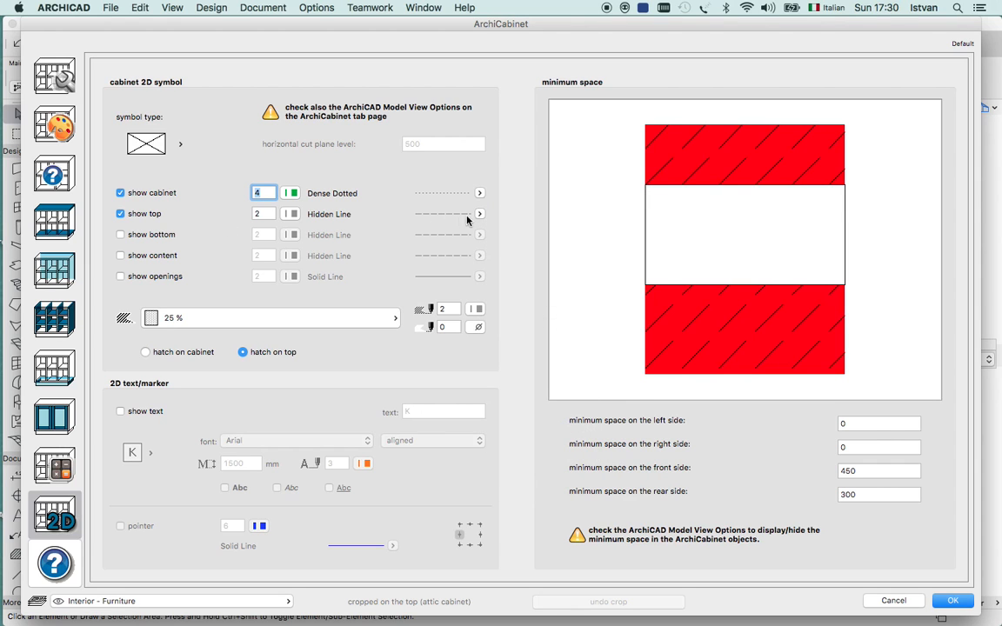
{"action": "left_click", "coordinate": [180, 148]}
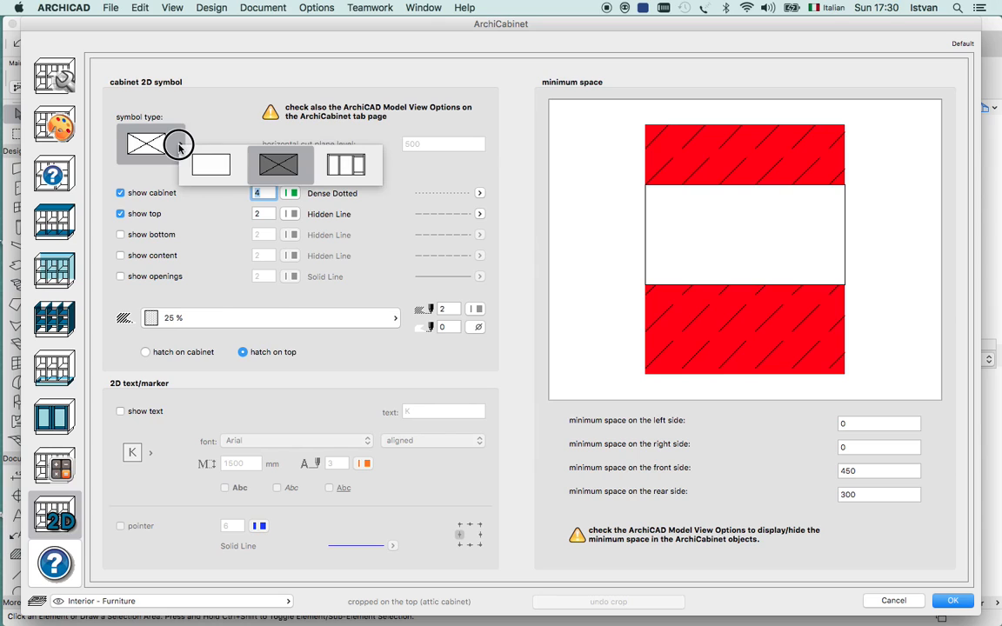
{"action": "left_click", "coordinate": [206, 162]}
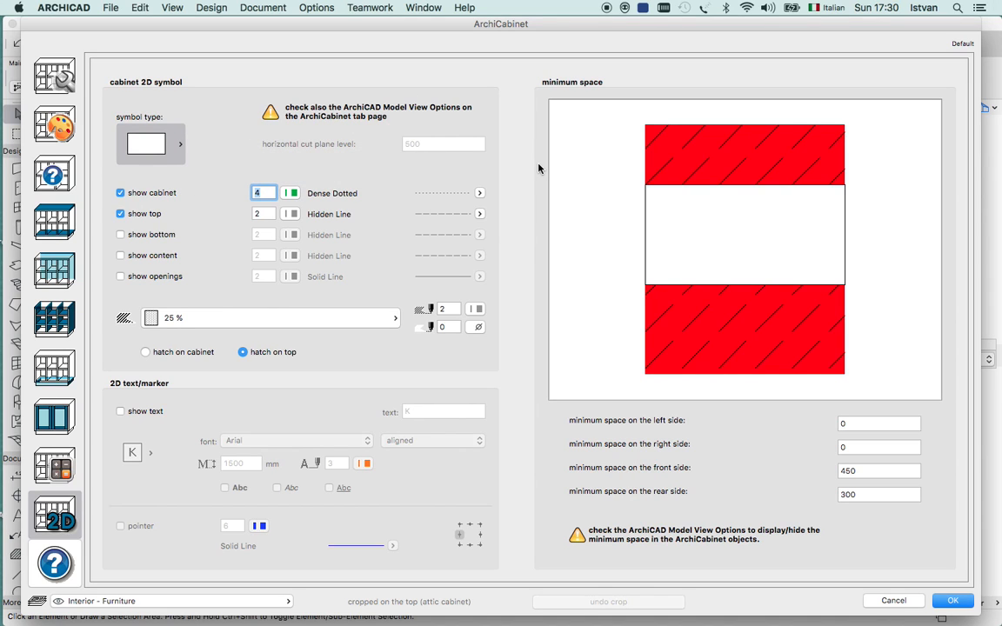
Show the 2D text "Cigraph's" on the cabinet symbol and place the cabinet horizontally beside the crossed-rectangle cabinet on the ground floor plan.
{"action": "left_click", "coordinate": [396, 319]}
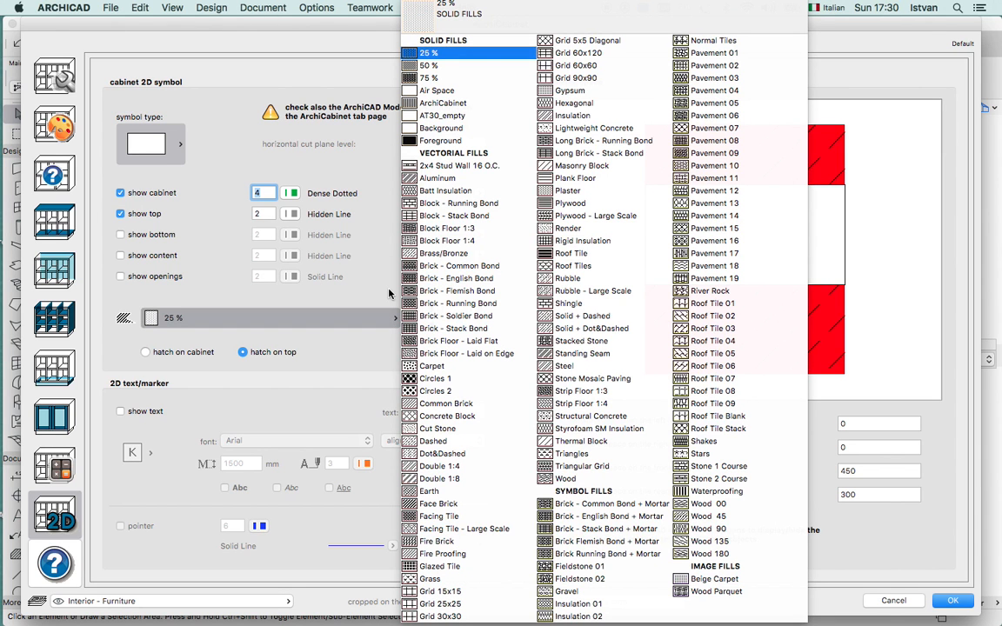
{"action": "left_click", "coordinate": [389, 294]}
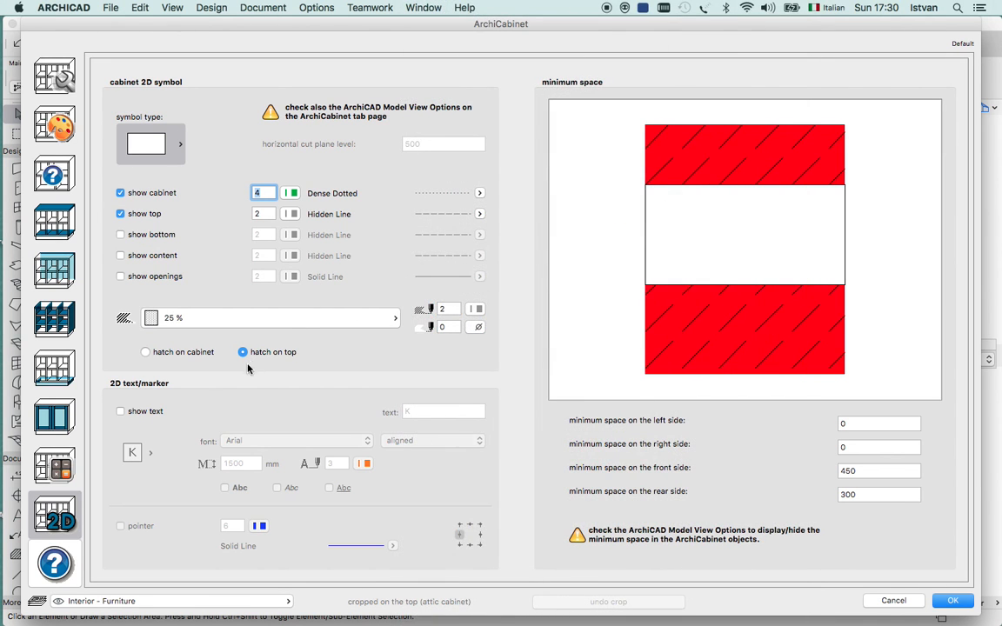
{"action": "left_click", "coordinate": [121, 412]}
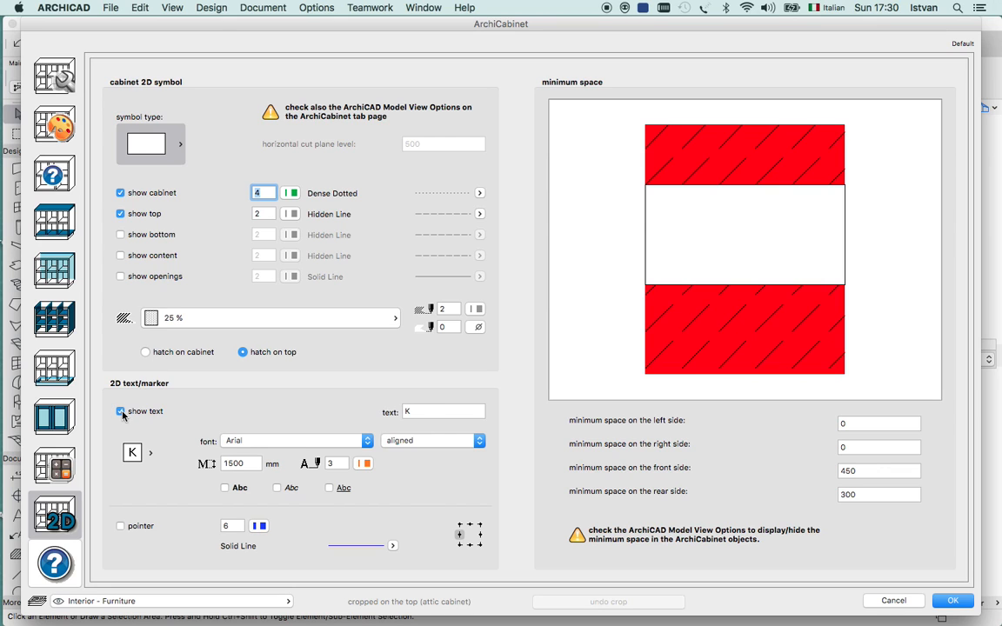
{"action": "left_click", "coordinate": [431, 411]}
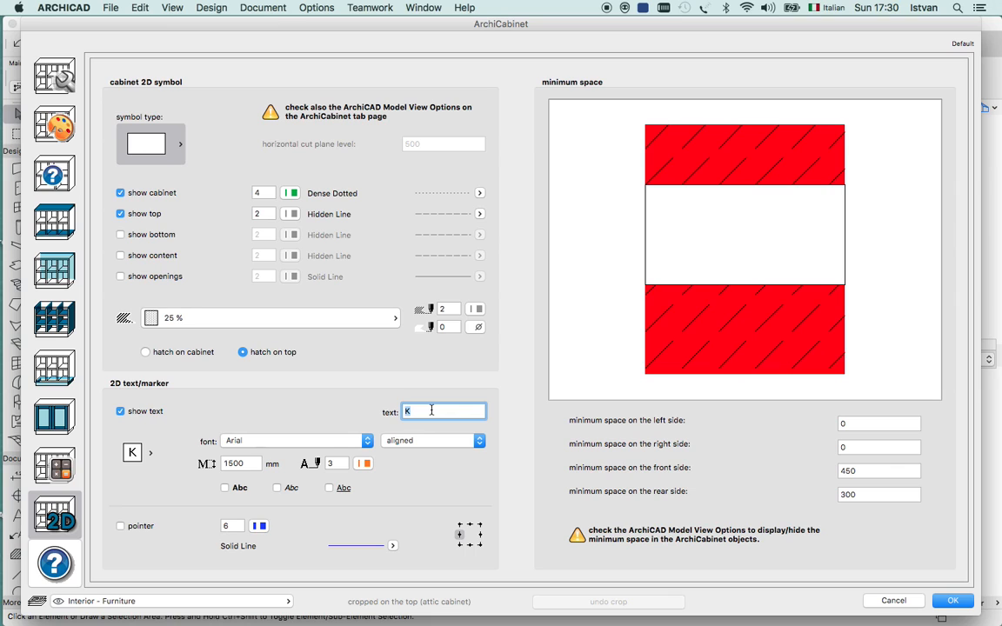
{"action": "type", "text": "Cigraph's"}
{"action": "left_click", "coordinate": [952, 600]}
{"action": "left_click", "coordinate": [619, 410]}
{"action": "left_click", "coordinate": [831, 410]}
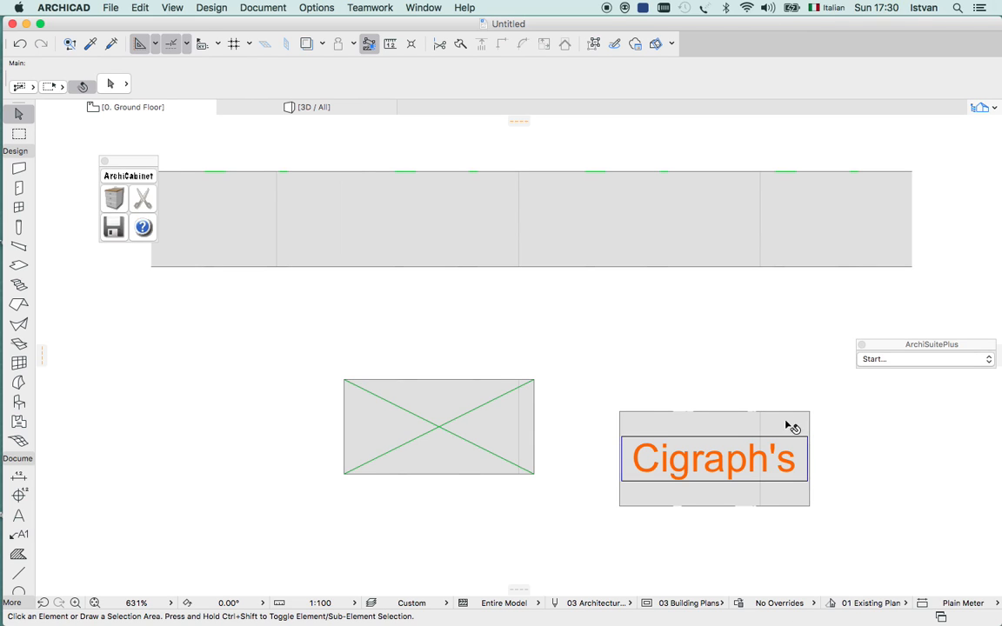
Review the 2D text and minimum space options in the cabinet settings, leaving the values as they are.
{"action": "left_click", "coordinate": [113, 199]}
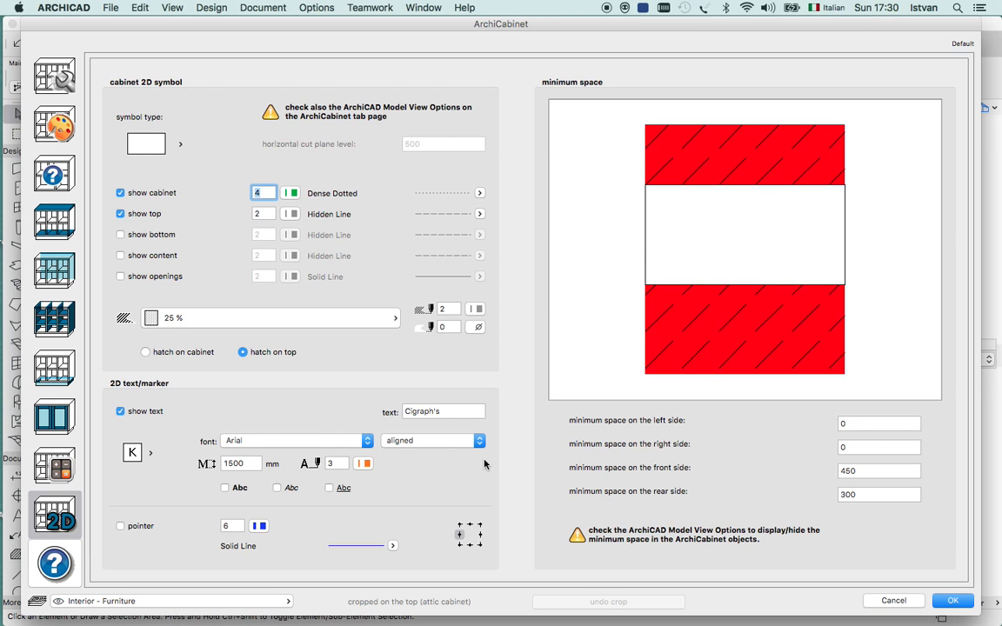
{"action": "mouse_move", "coordinate": [694, 29]}
{"action": "left_mouse_down"}
{"action": "mouse_move", "coordinate": [691, 58]}
{"action": "mouse_move", "coordinate": [704, 23]}
{"action": "mouse_move", "coordinate": [694, 23]}
{"action": "left_mouse_up"}
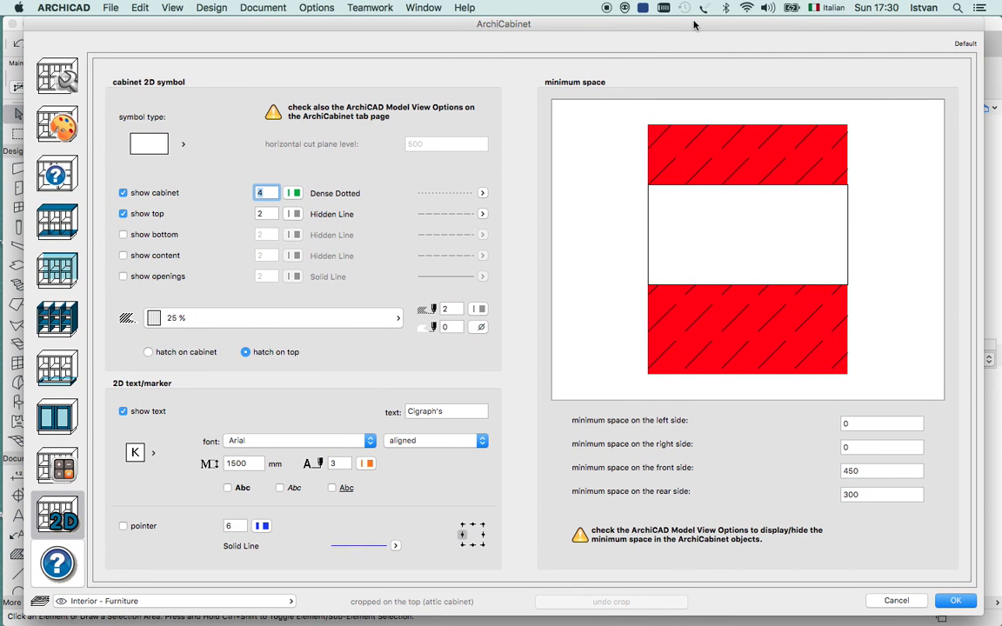
{"action": "left_click", "coordinate": [955, 600]}
Examine all the placed cabinets together in the 3D view from a raised corner angle, close enough to fill the view.
{"action": "left_click", "coordinate": [305, 109]}
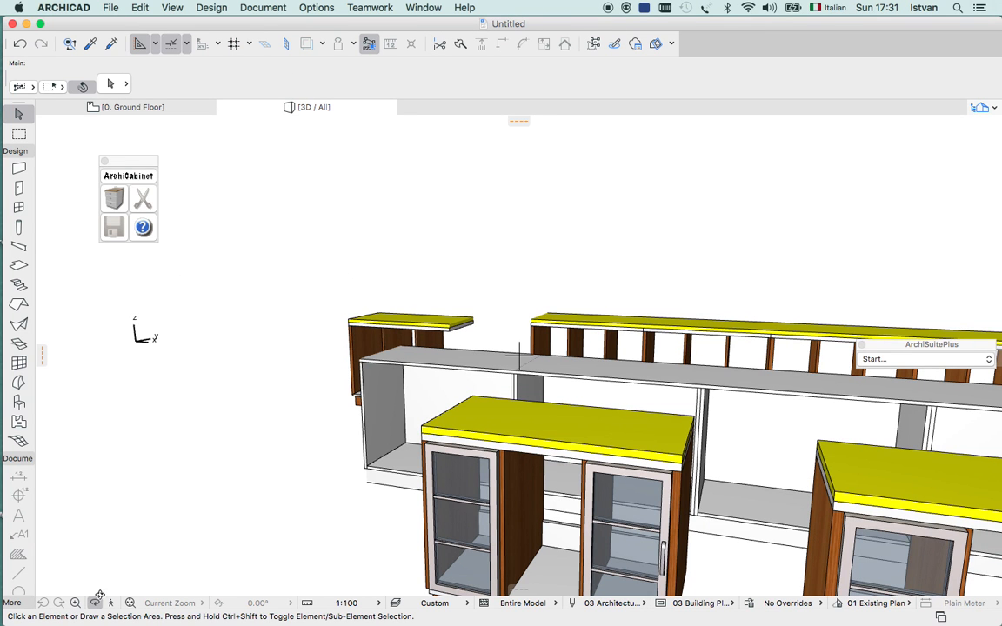
{"action": "left_click", "coordinate": [131, 603]}
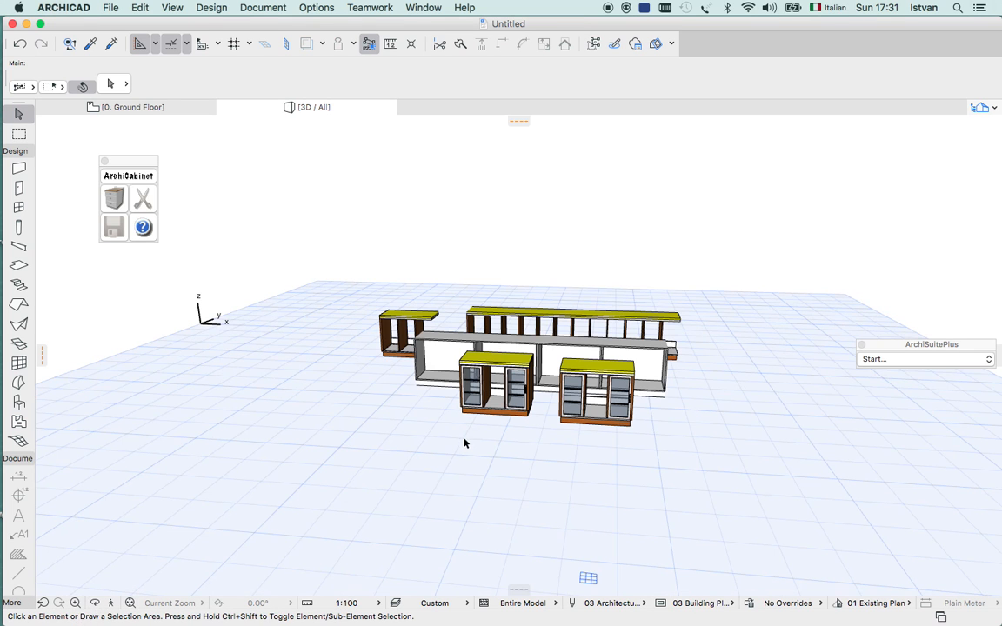
{"action": "left_click_drag", "start_coordinate": [477, 441], "coordinate": [407, 493]}
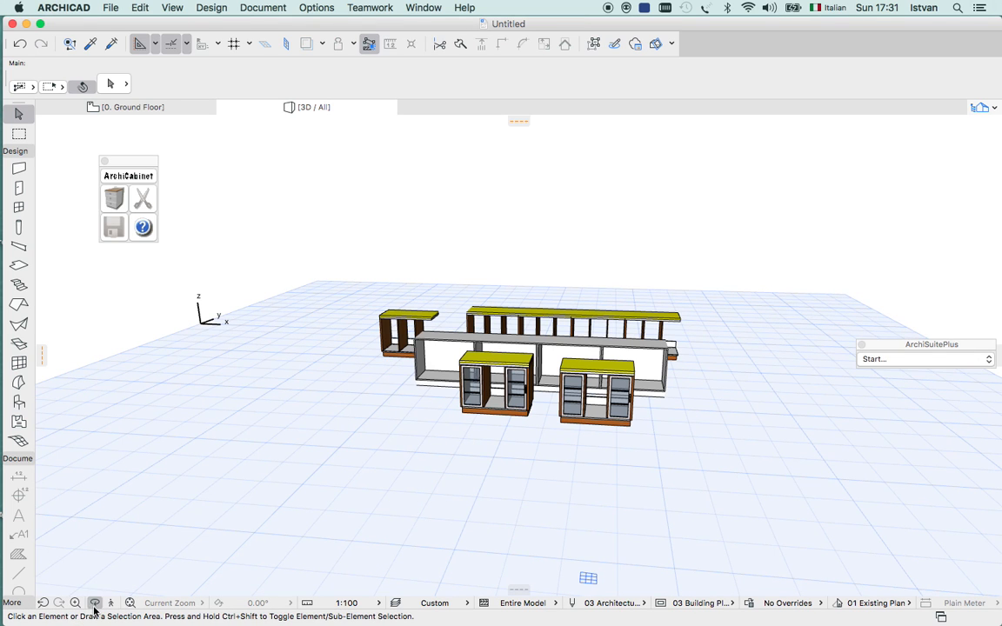
{"action": "left_click", "coordinate": [95, 603]}
{"action": "left_click_drag", "start_coordinate": [418, 489], "coordinate": [313, 530]}
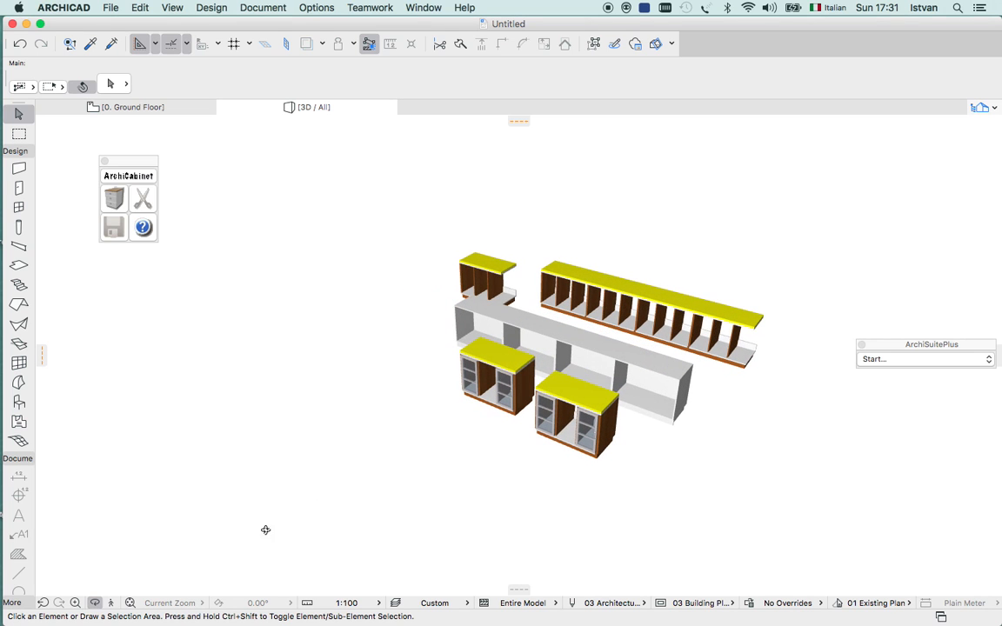
{"action": "left_click", "coordinate": [75, 603]}
{"action": "left_click", "coordinate": [436, 219]}
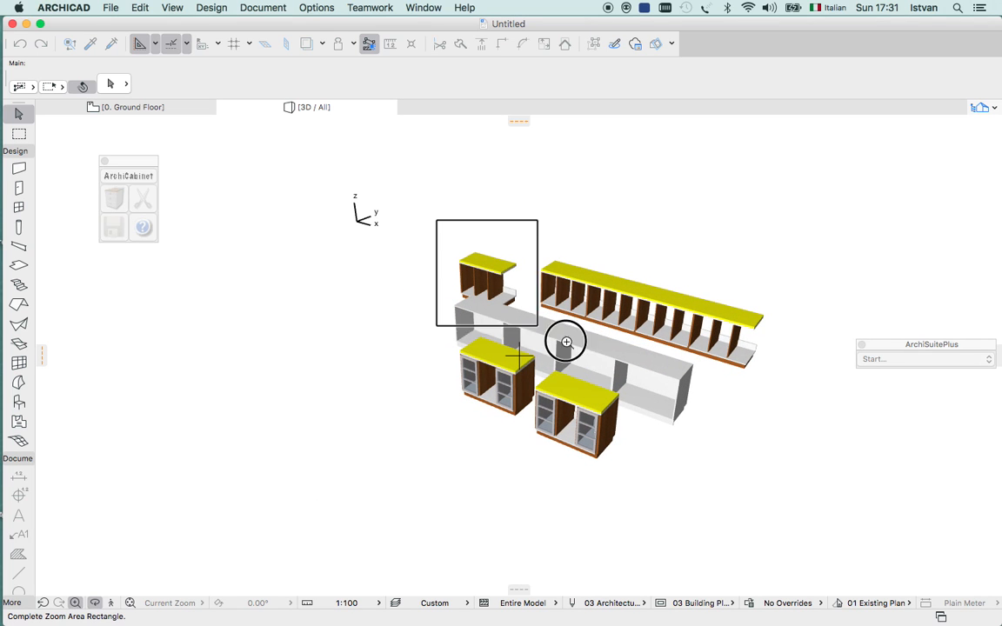
{"action": "left_click", "coordinate": [787, 478]}
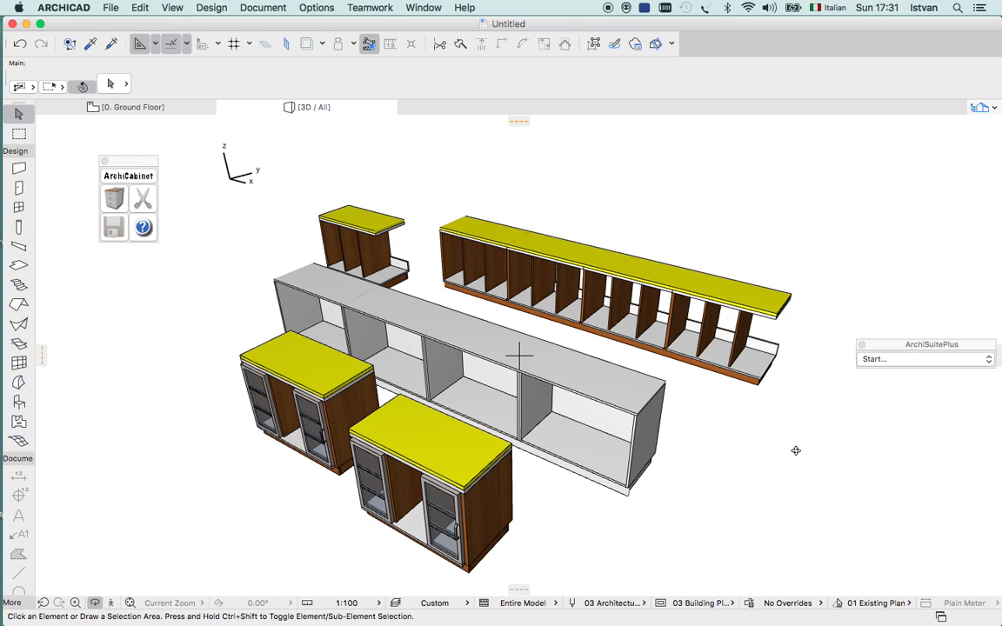